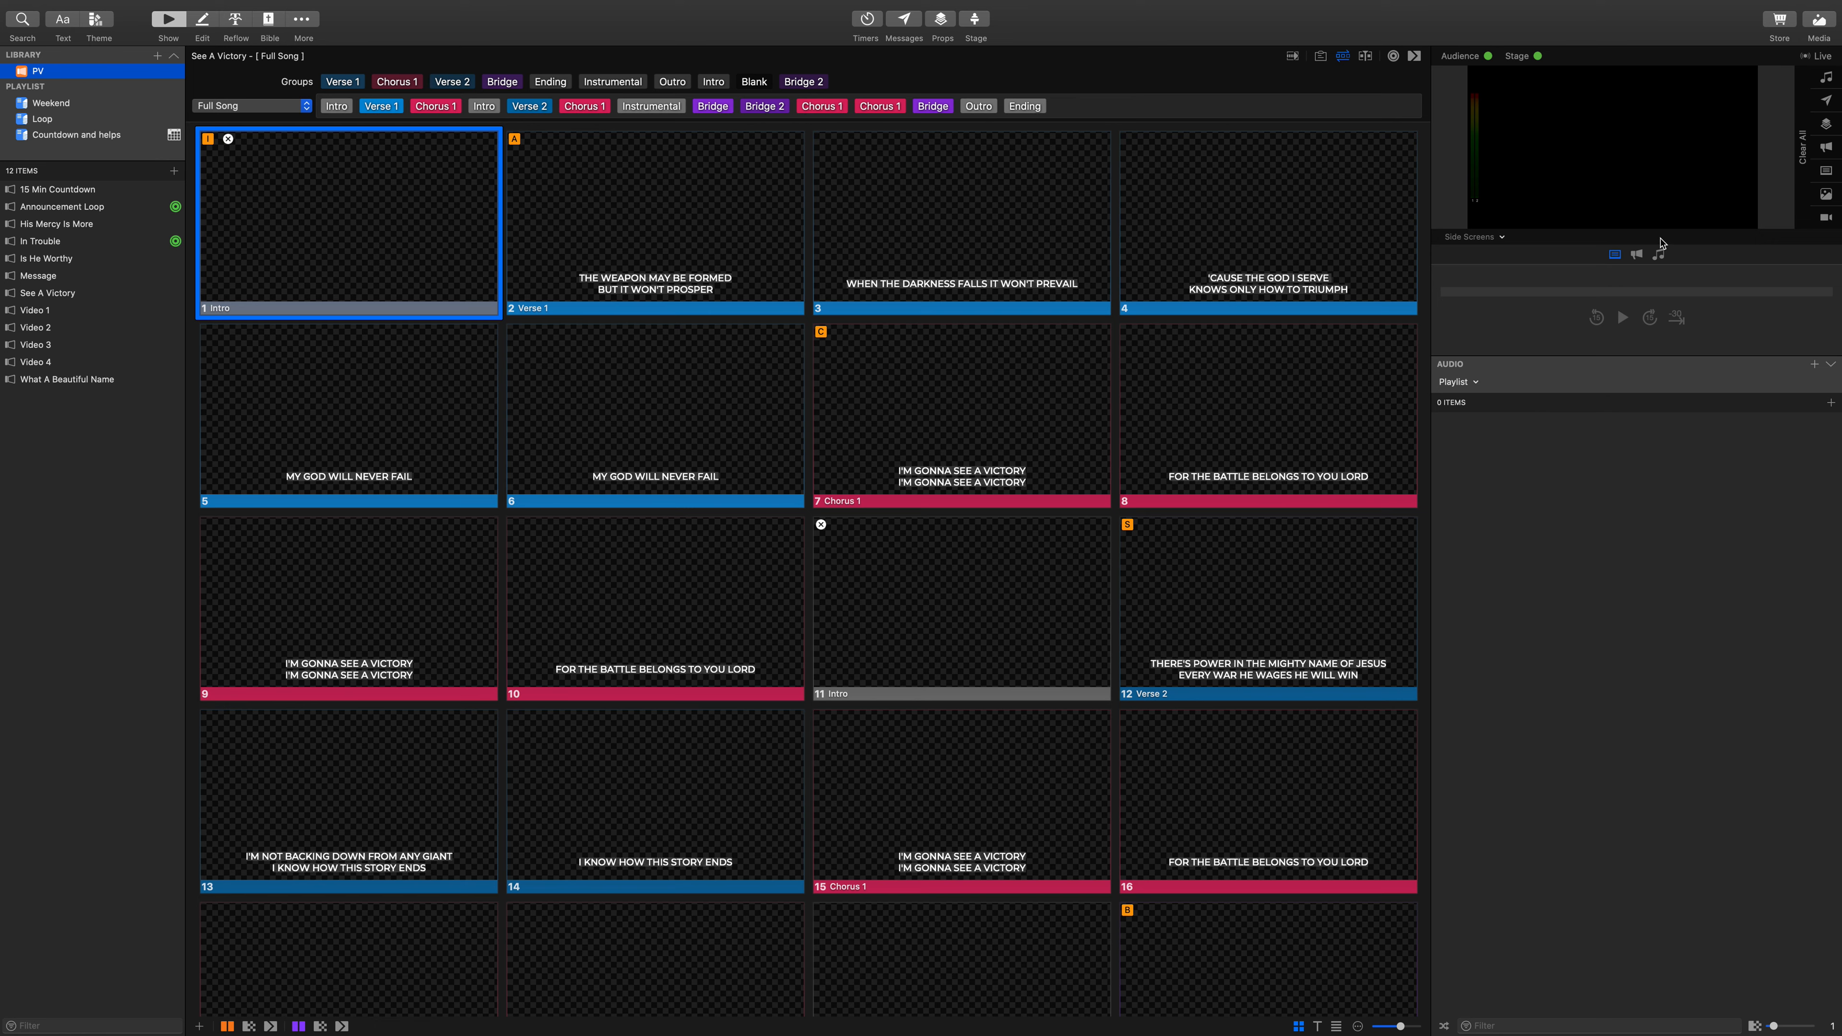
# Step: Enlarge the output preview, and browse the Weekend, Loop and Countdown and helps playlists before returning to Weekend
pyautogui.moveTo(1660, 355); pyautogui.dragTo(1683, 685)
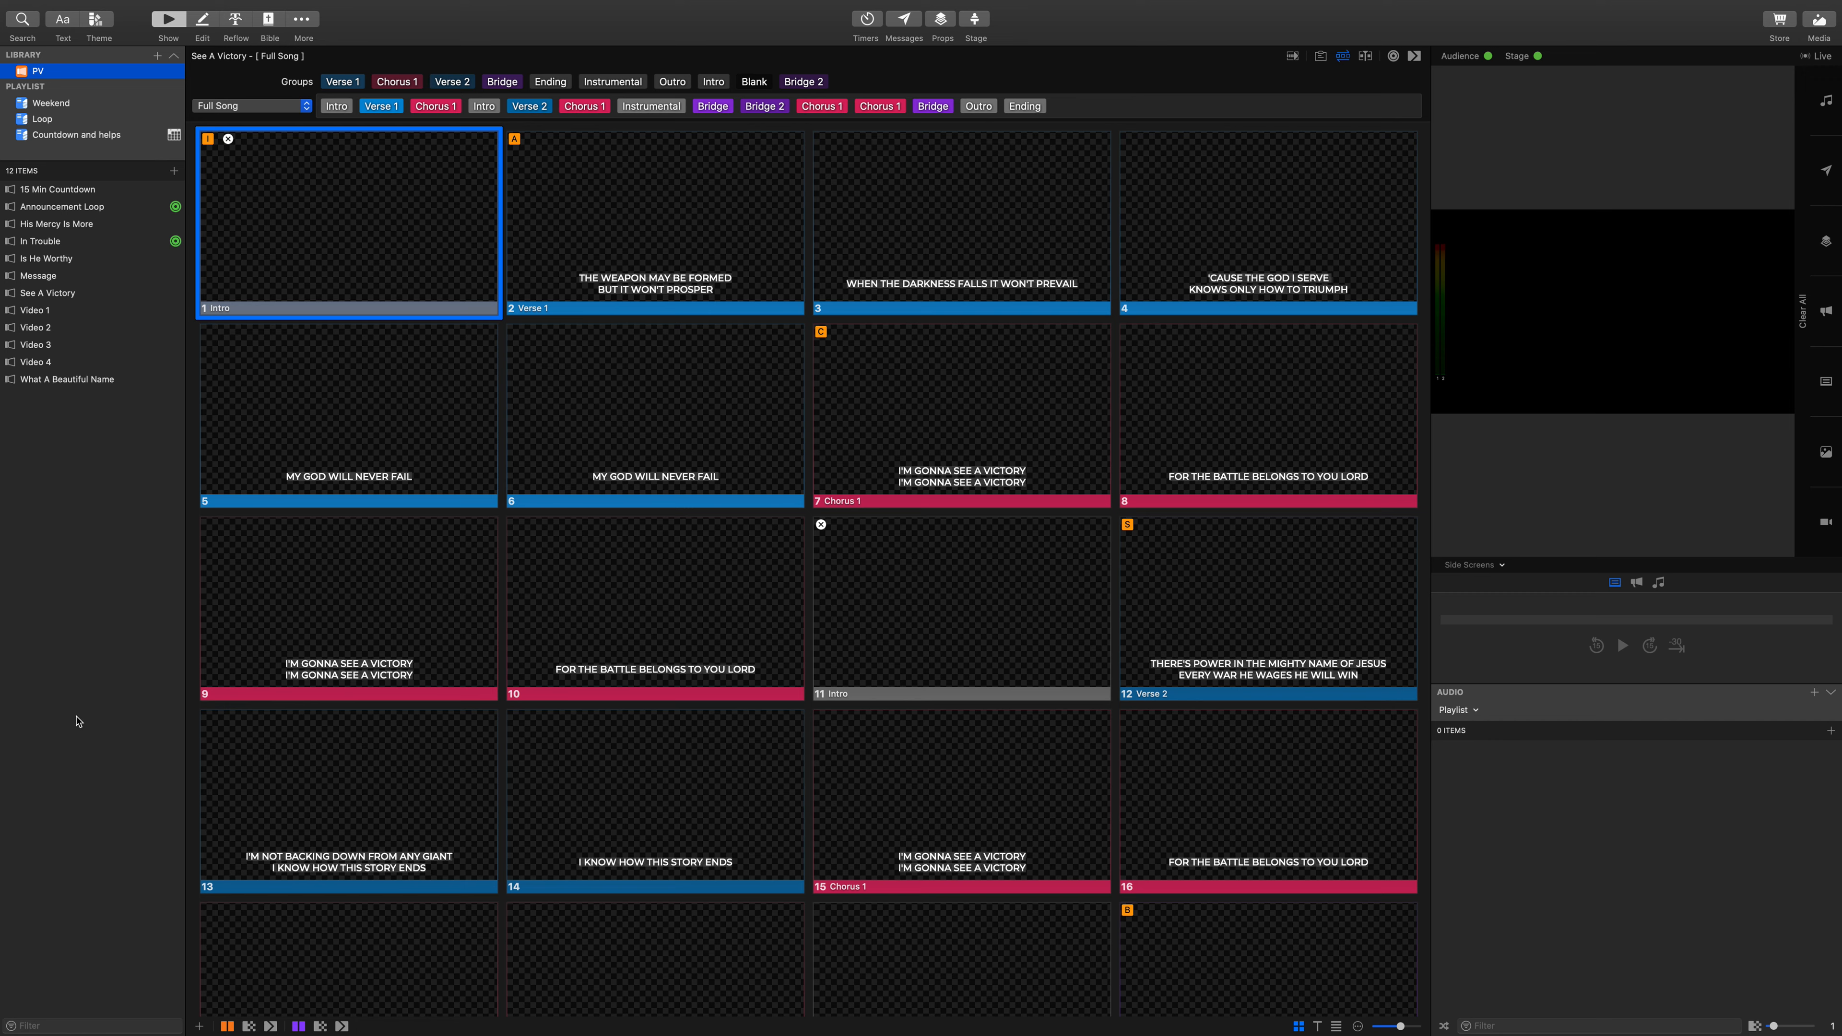
pyautogui.click(93, 106)
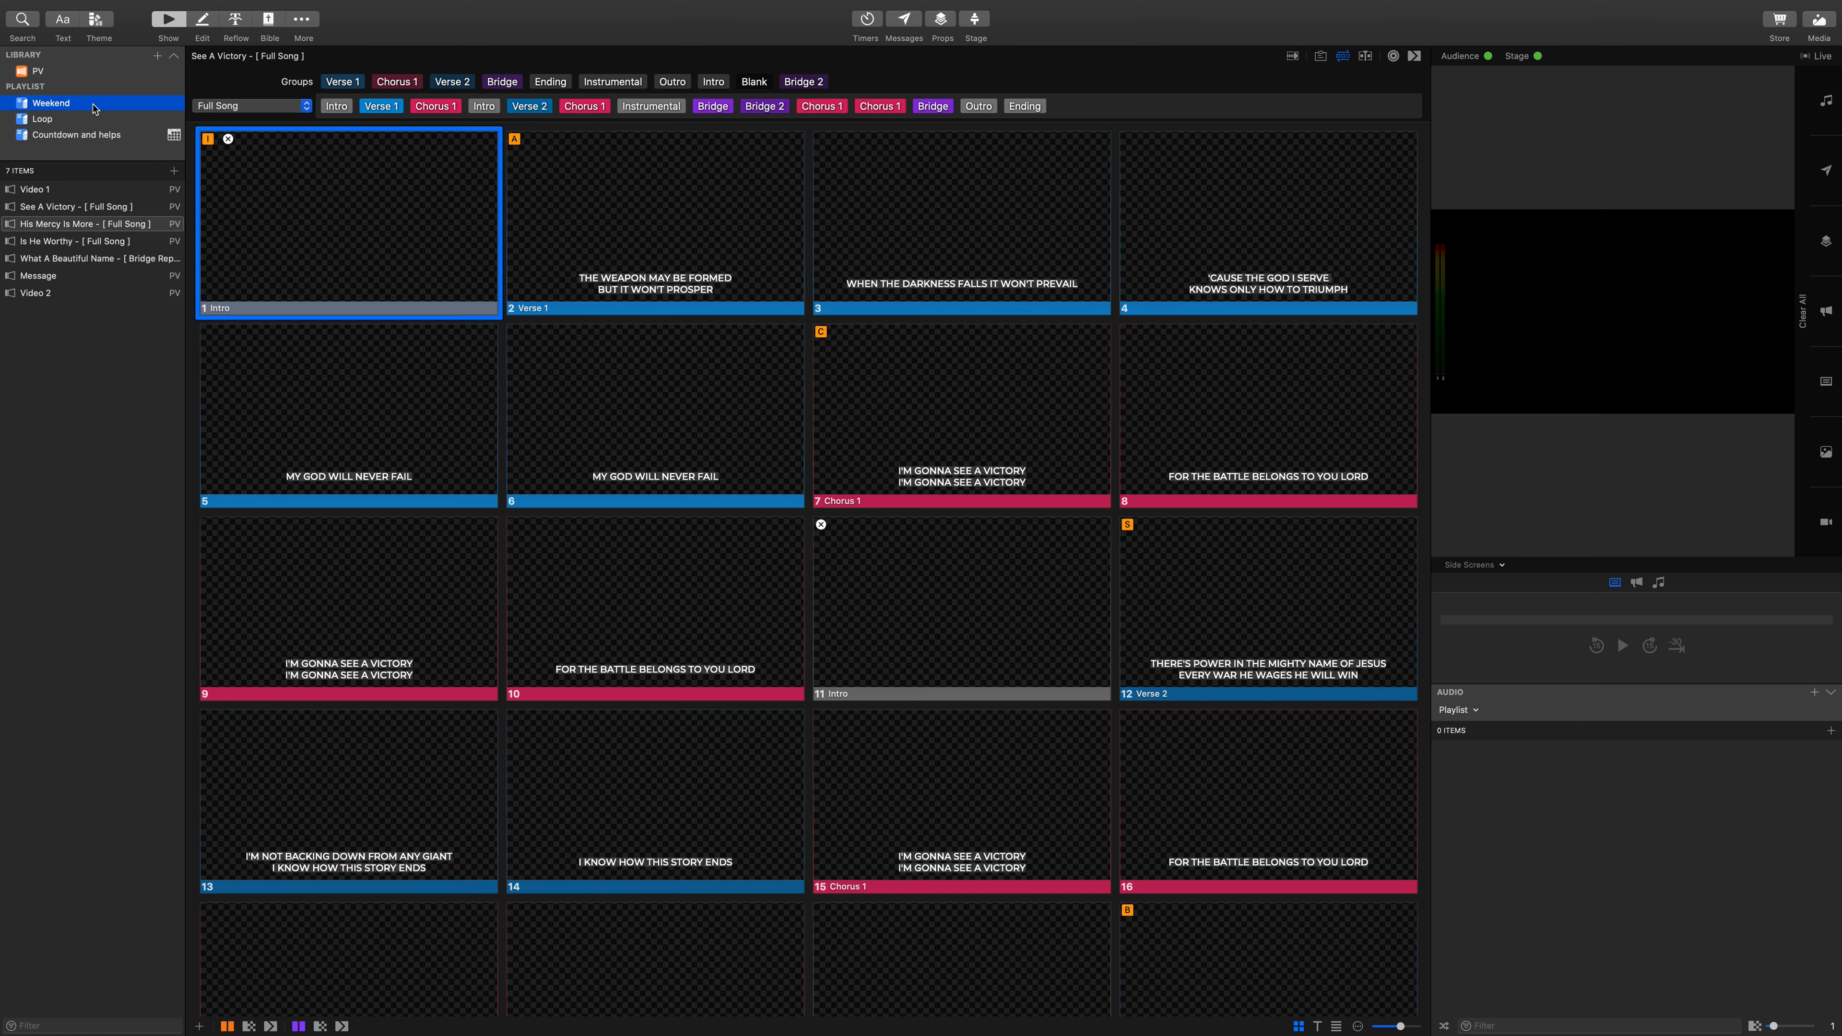
pyautogui.click(93, 121)
pyautogui.click(91, 136)
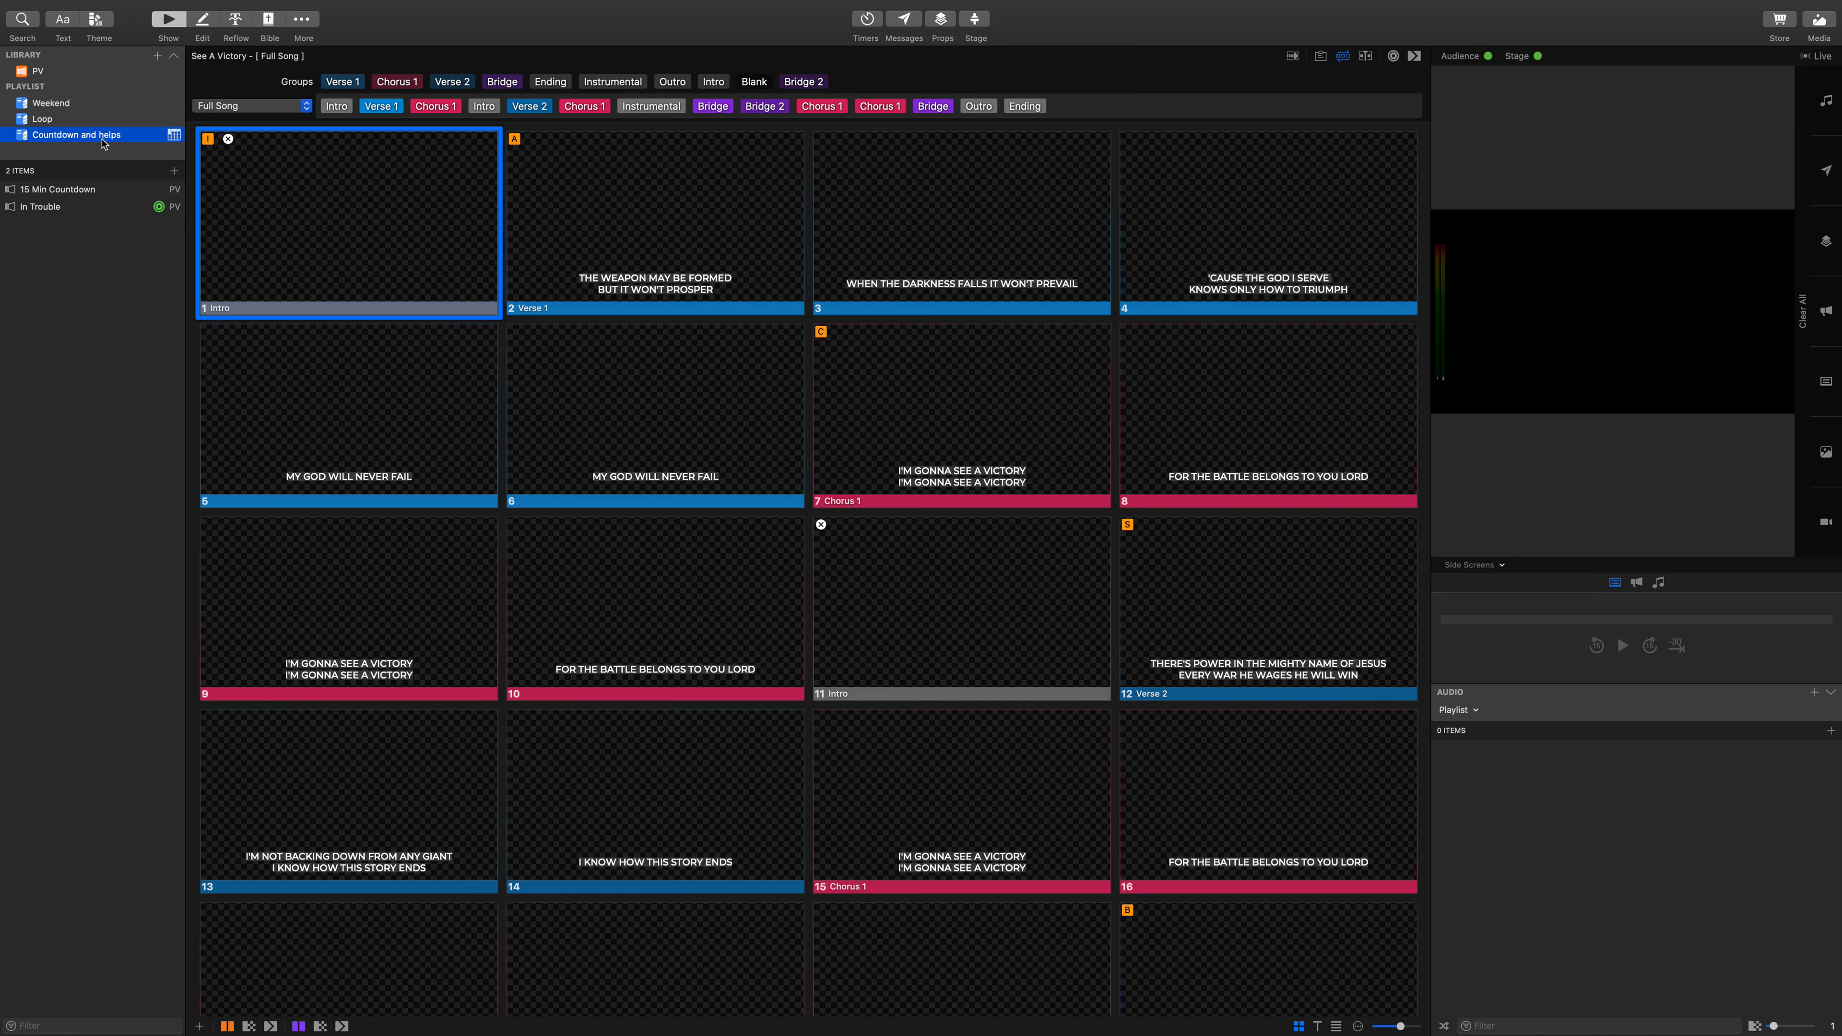
pyautogui.click(100, 107)
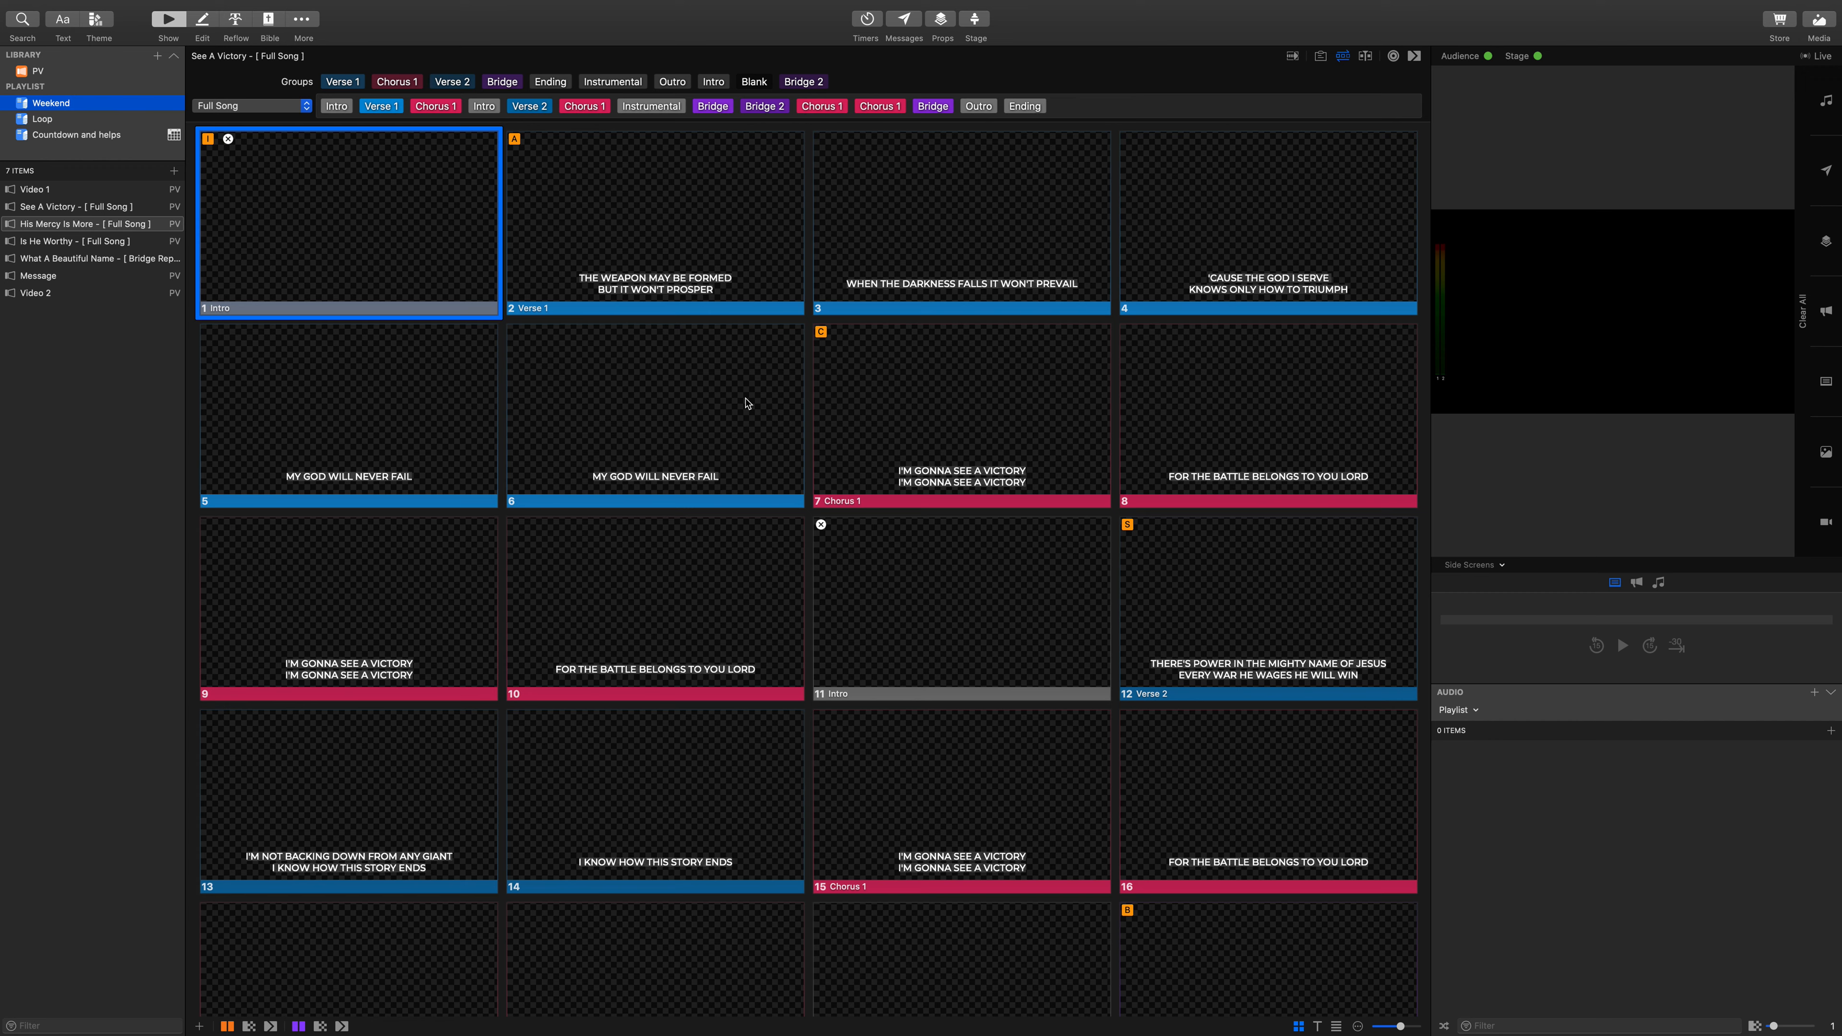
# Step: Toggle the arrangement and the timeline of See A Victory, leaving the arrangement shown
pyautogui.click(1344, 58)
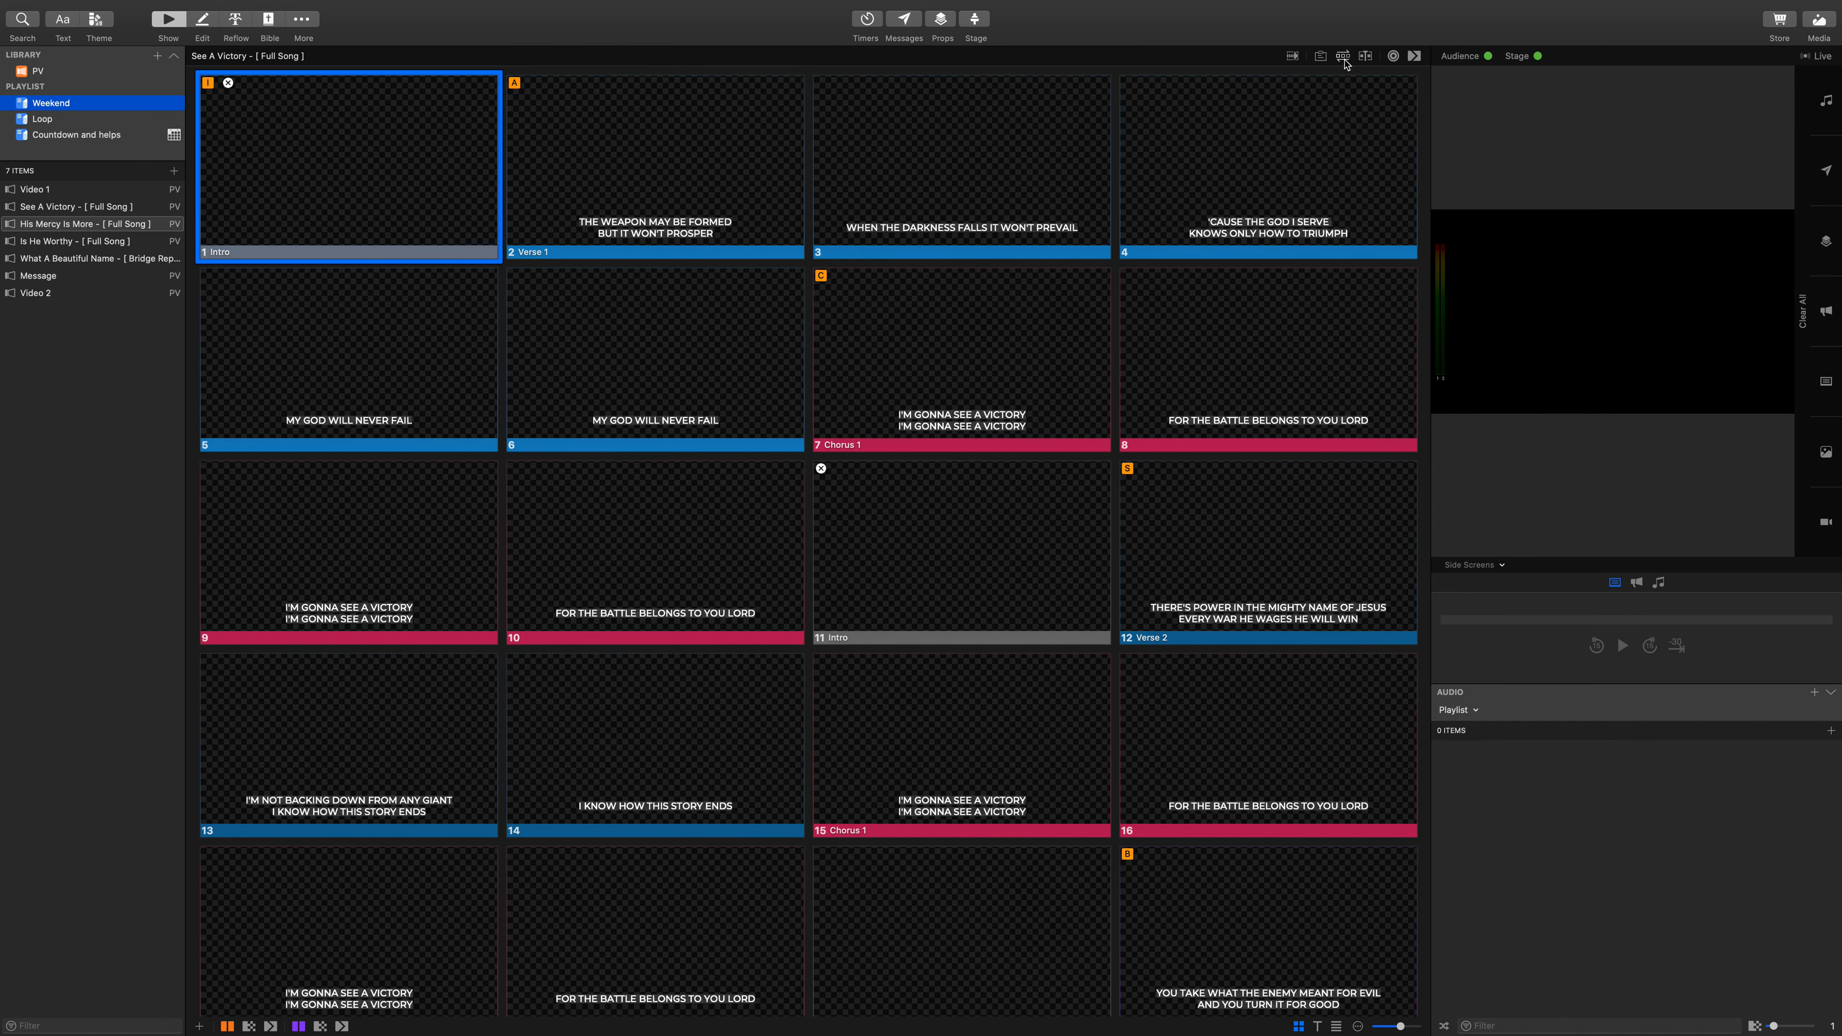
pyautogui.click(1344, 59)
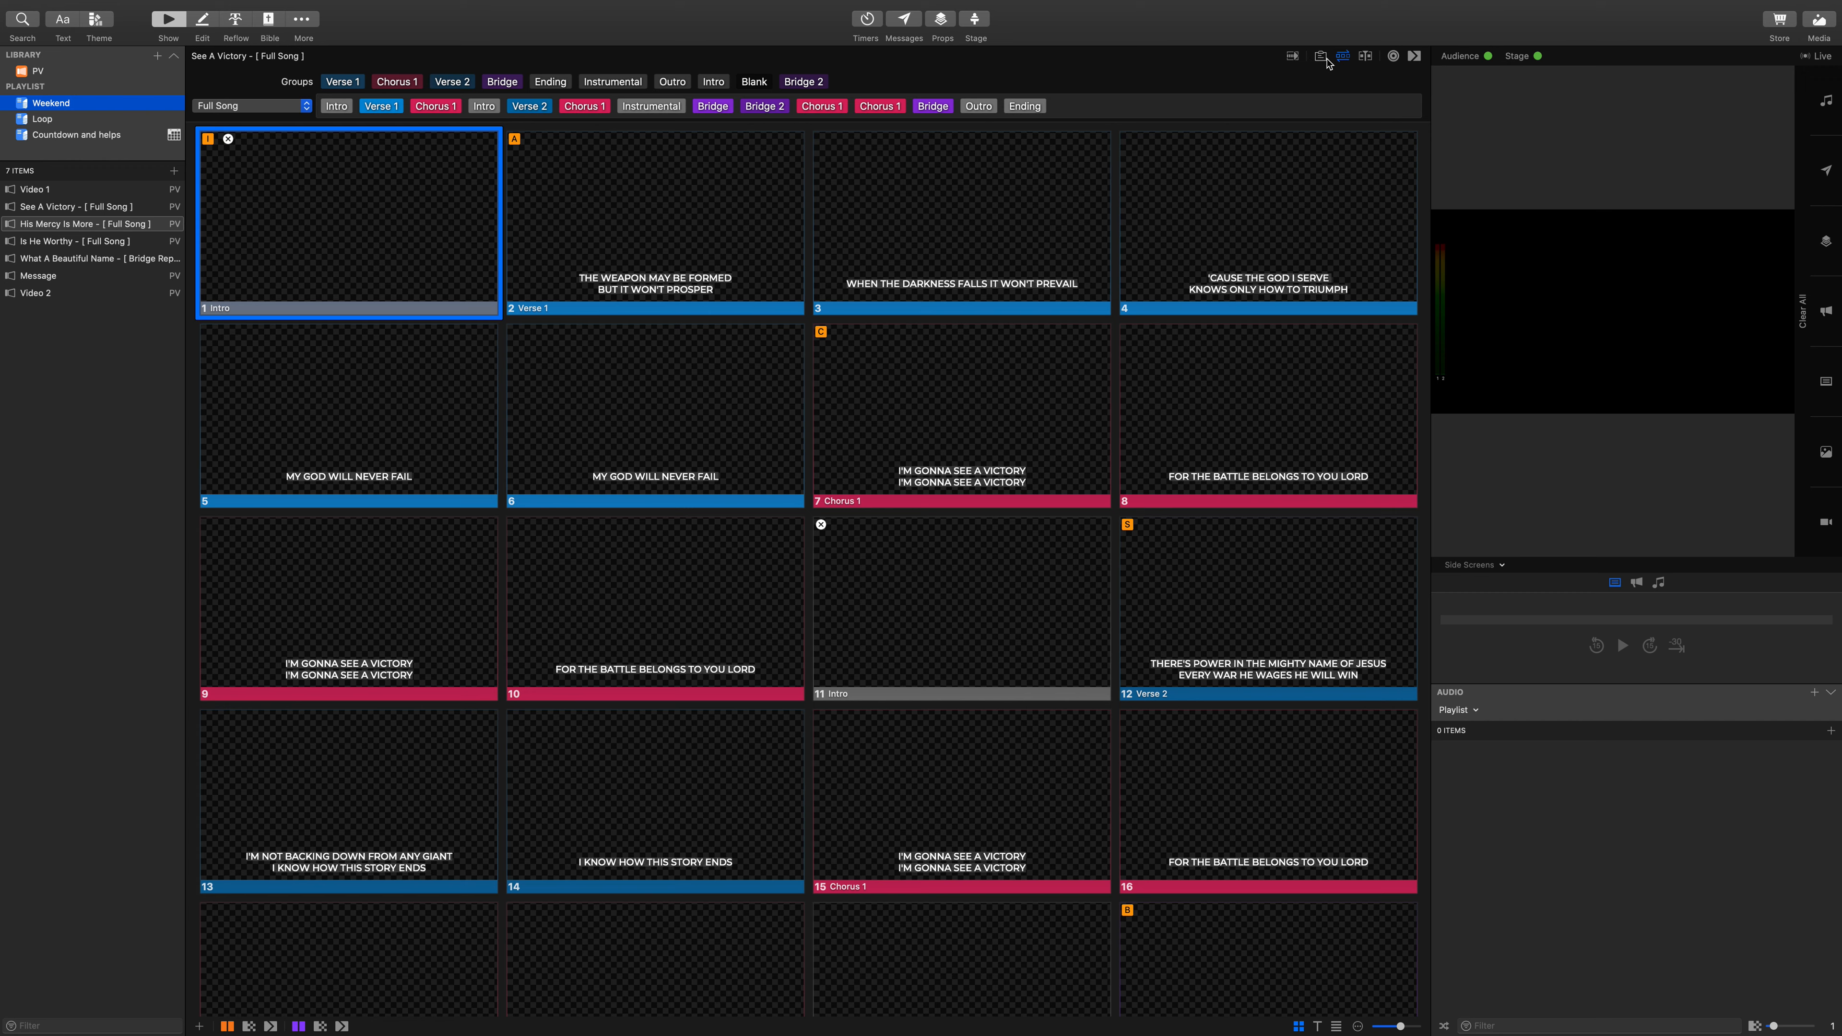
pyautogui.click(1366, 57)
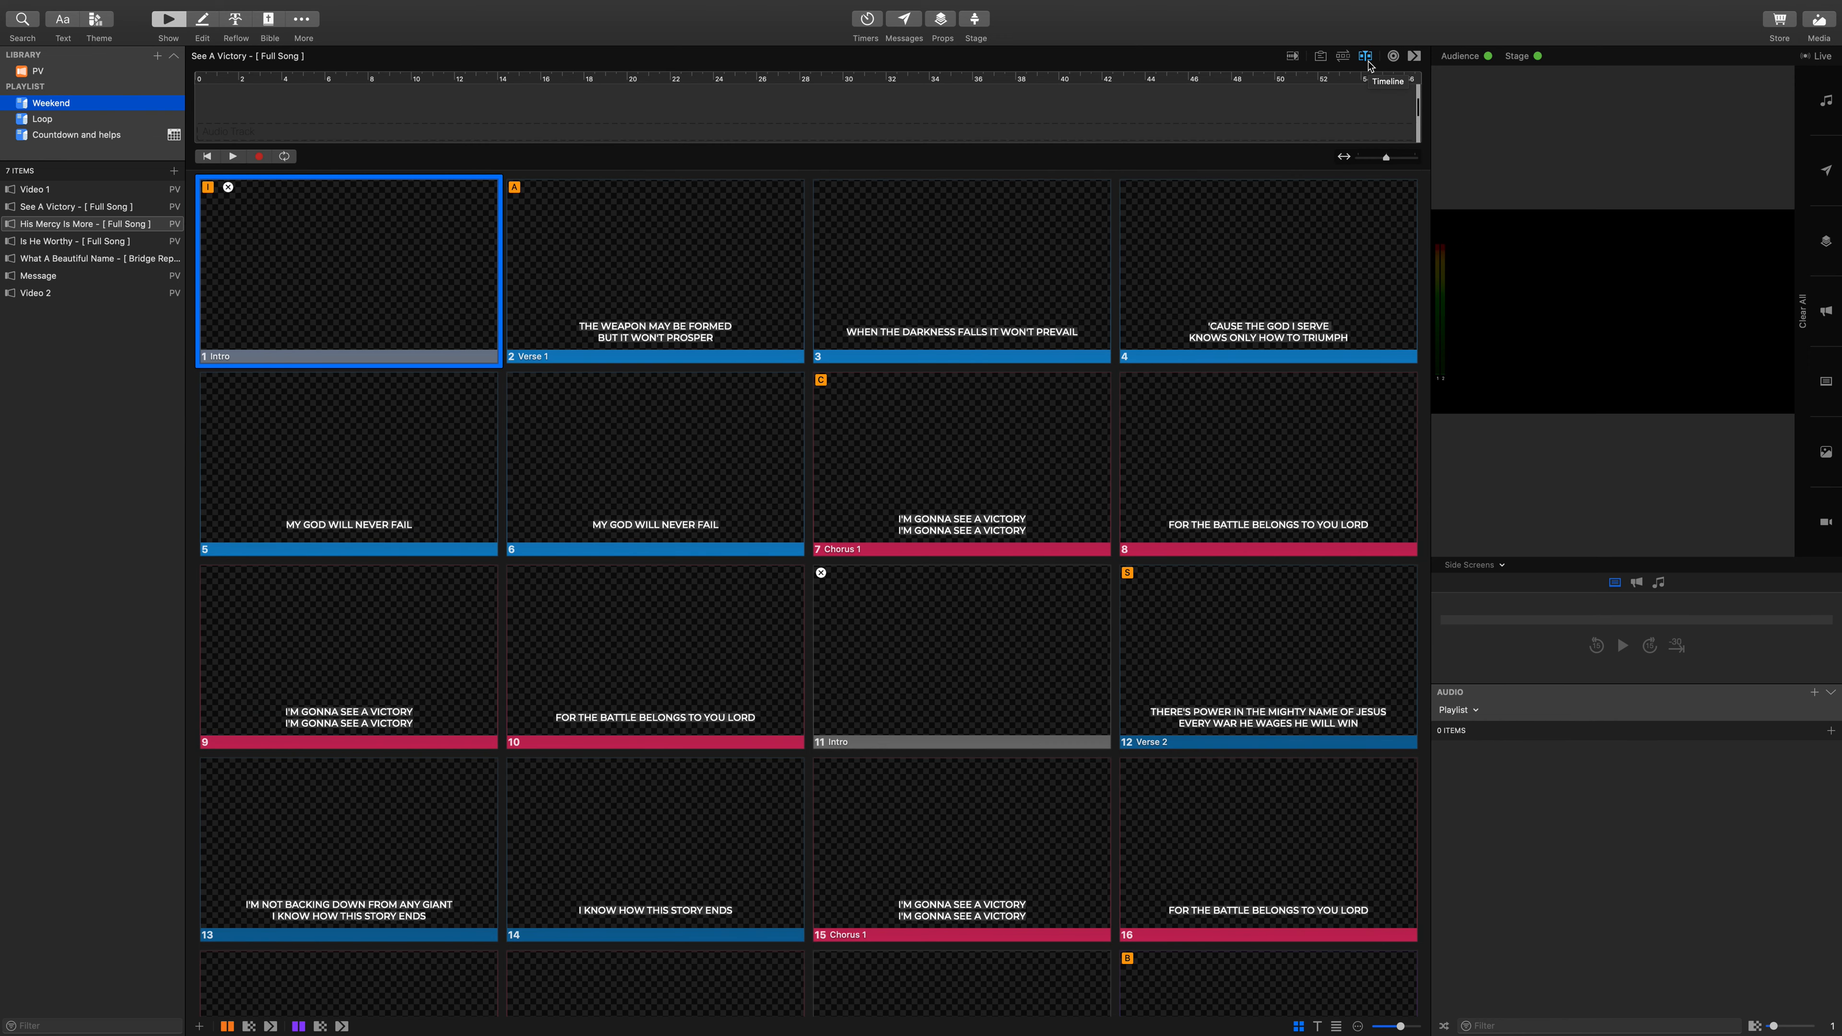
pyautogui.click(1366, 59)
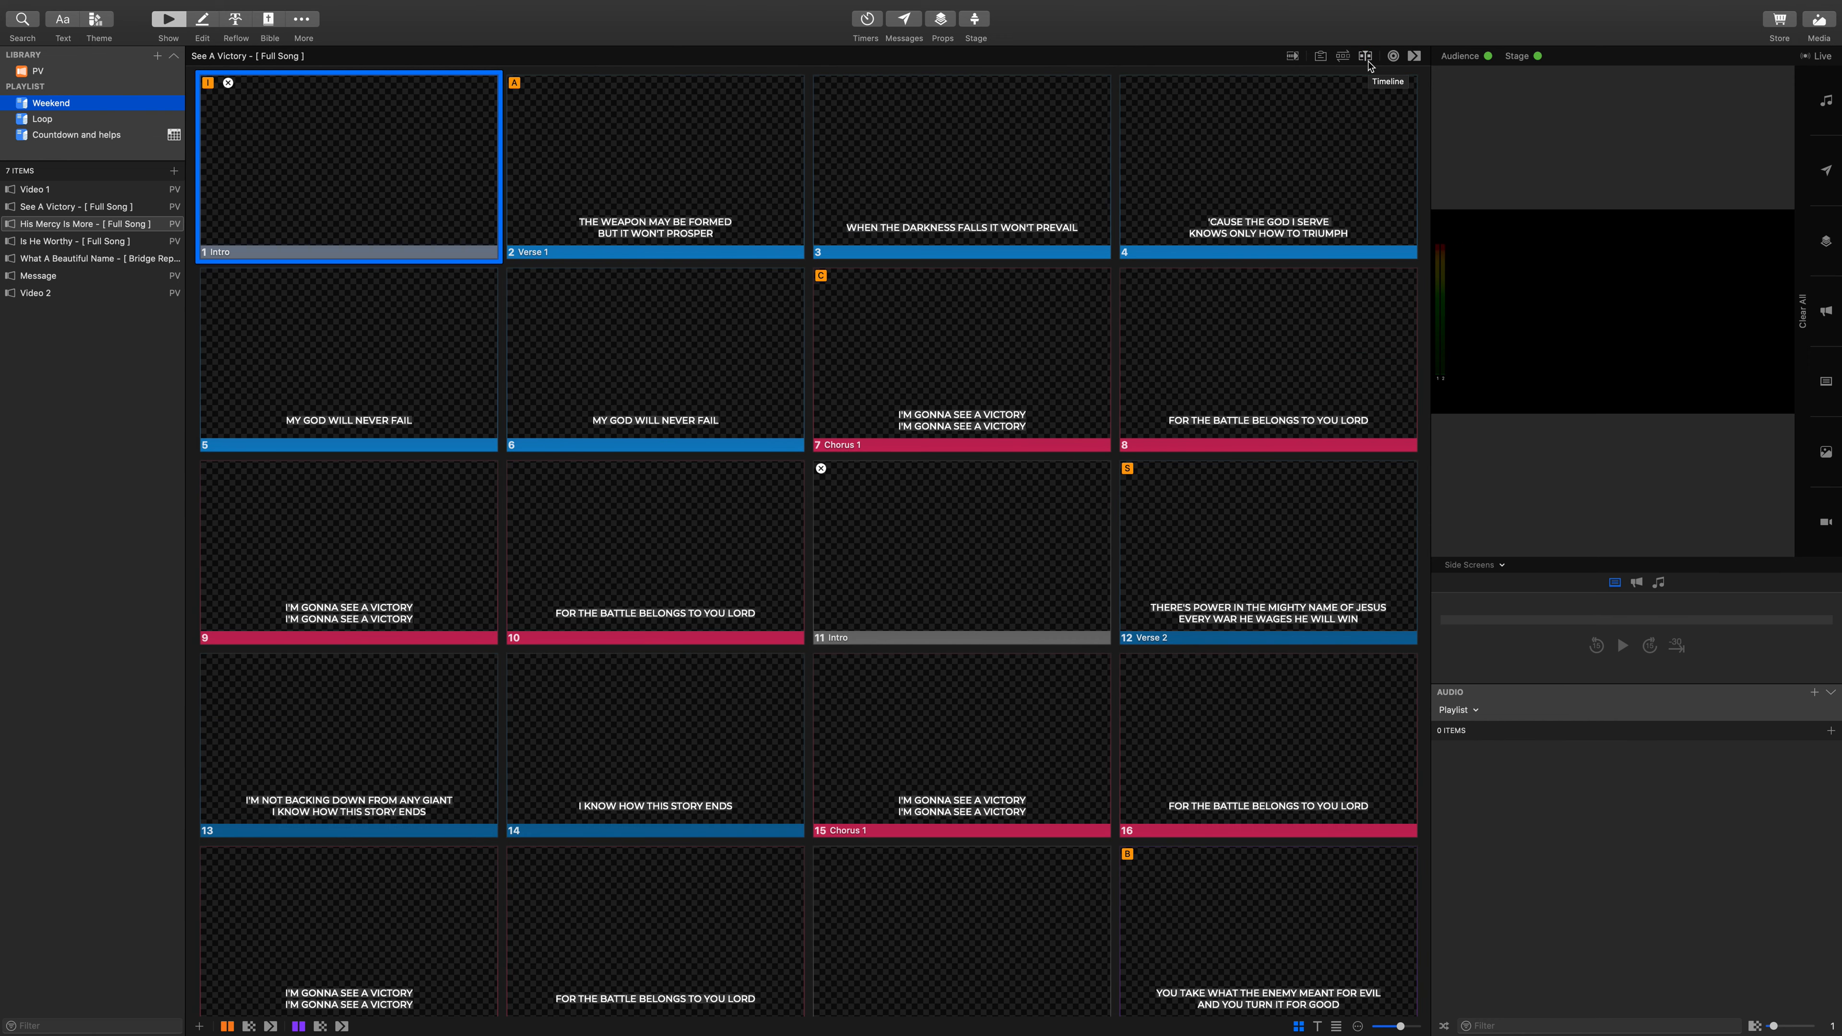
pyautogui.click(1344, 56)
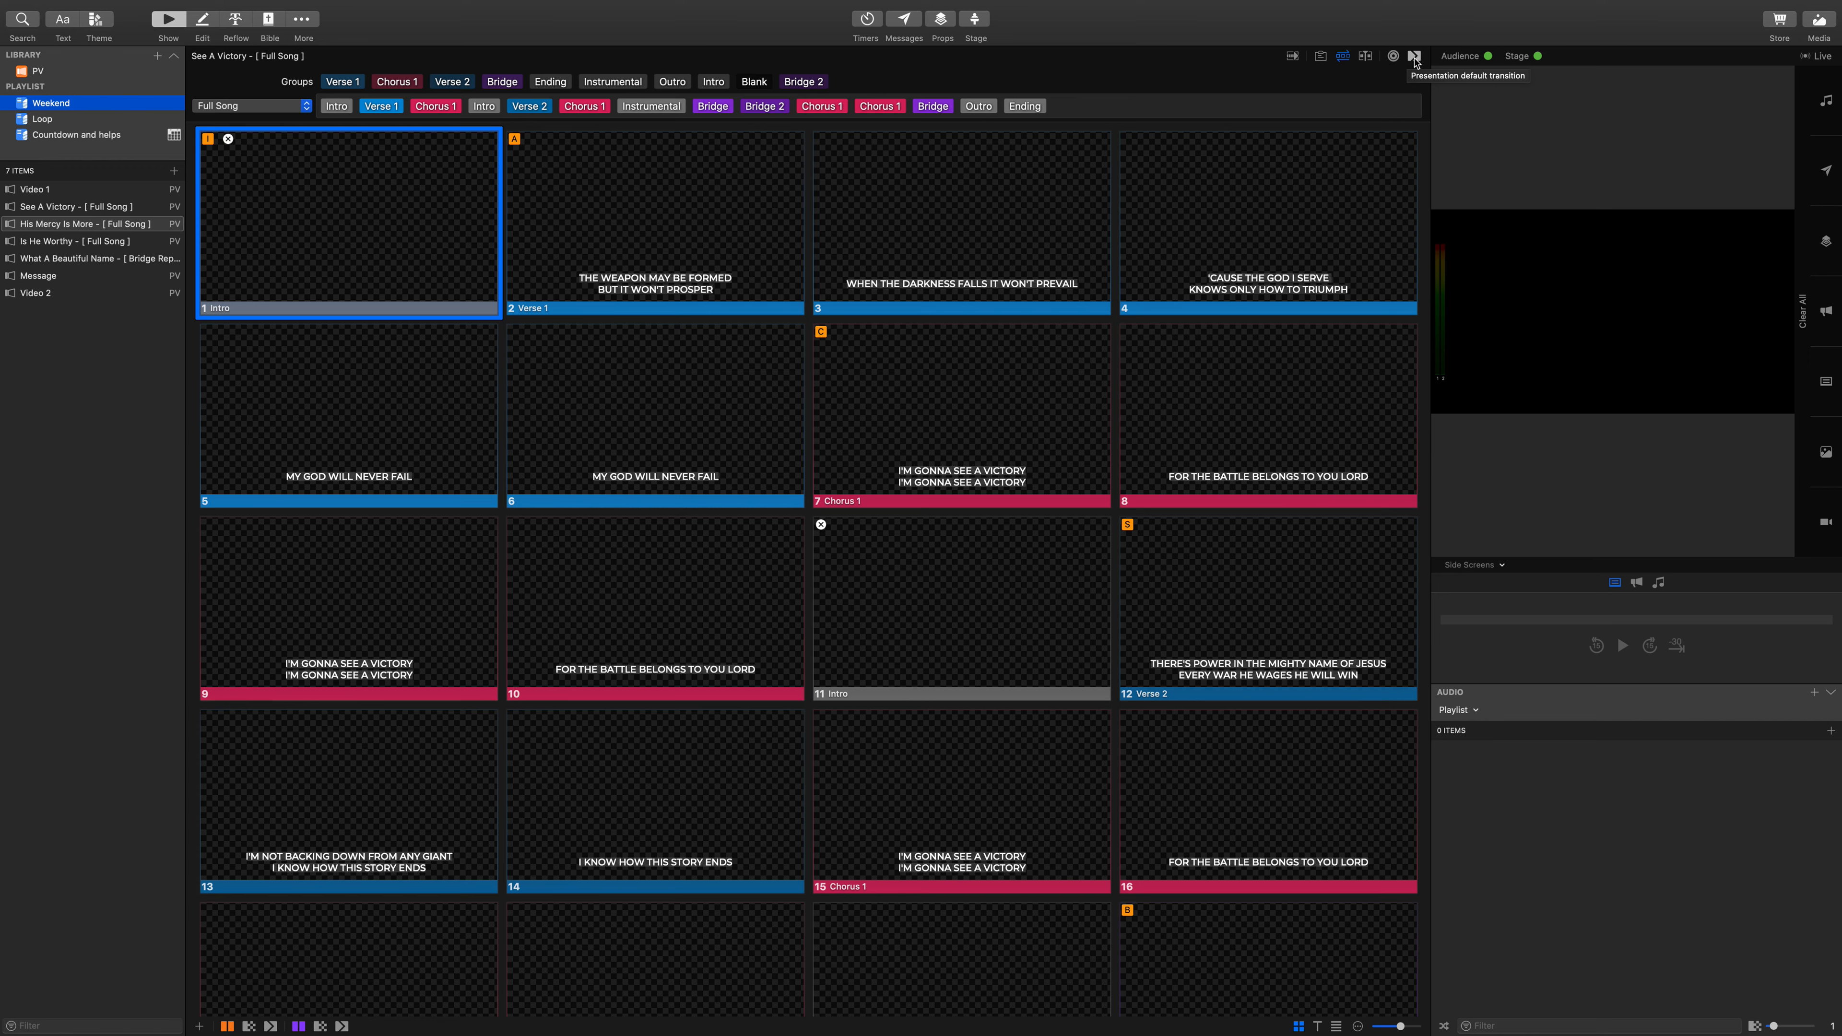
pyautogui.click(1489, 58)
pyautogui.click(1488, 57)
# Step: View the Back Wall and LED Strip screens in the output preview, and return it to Side Screens
pyautogui.click(1494, 566)
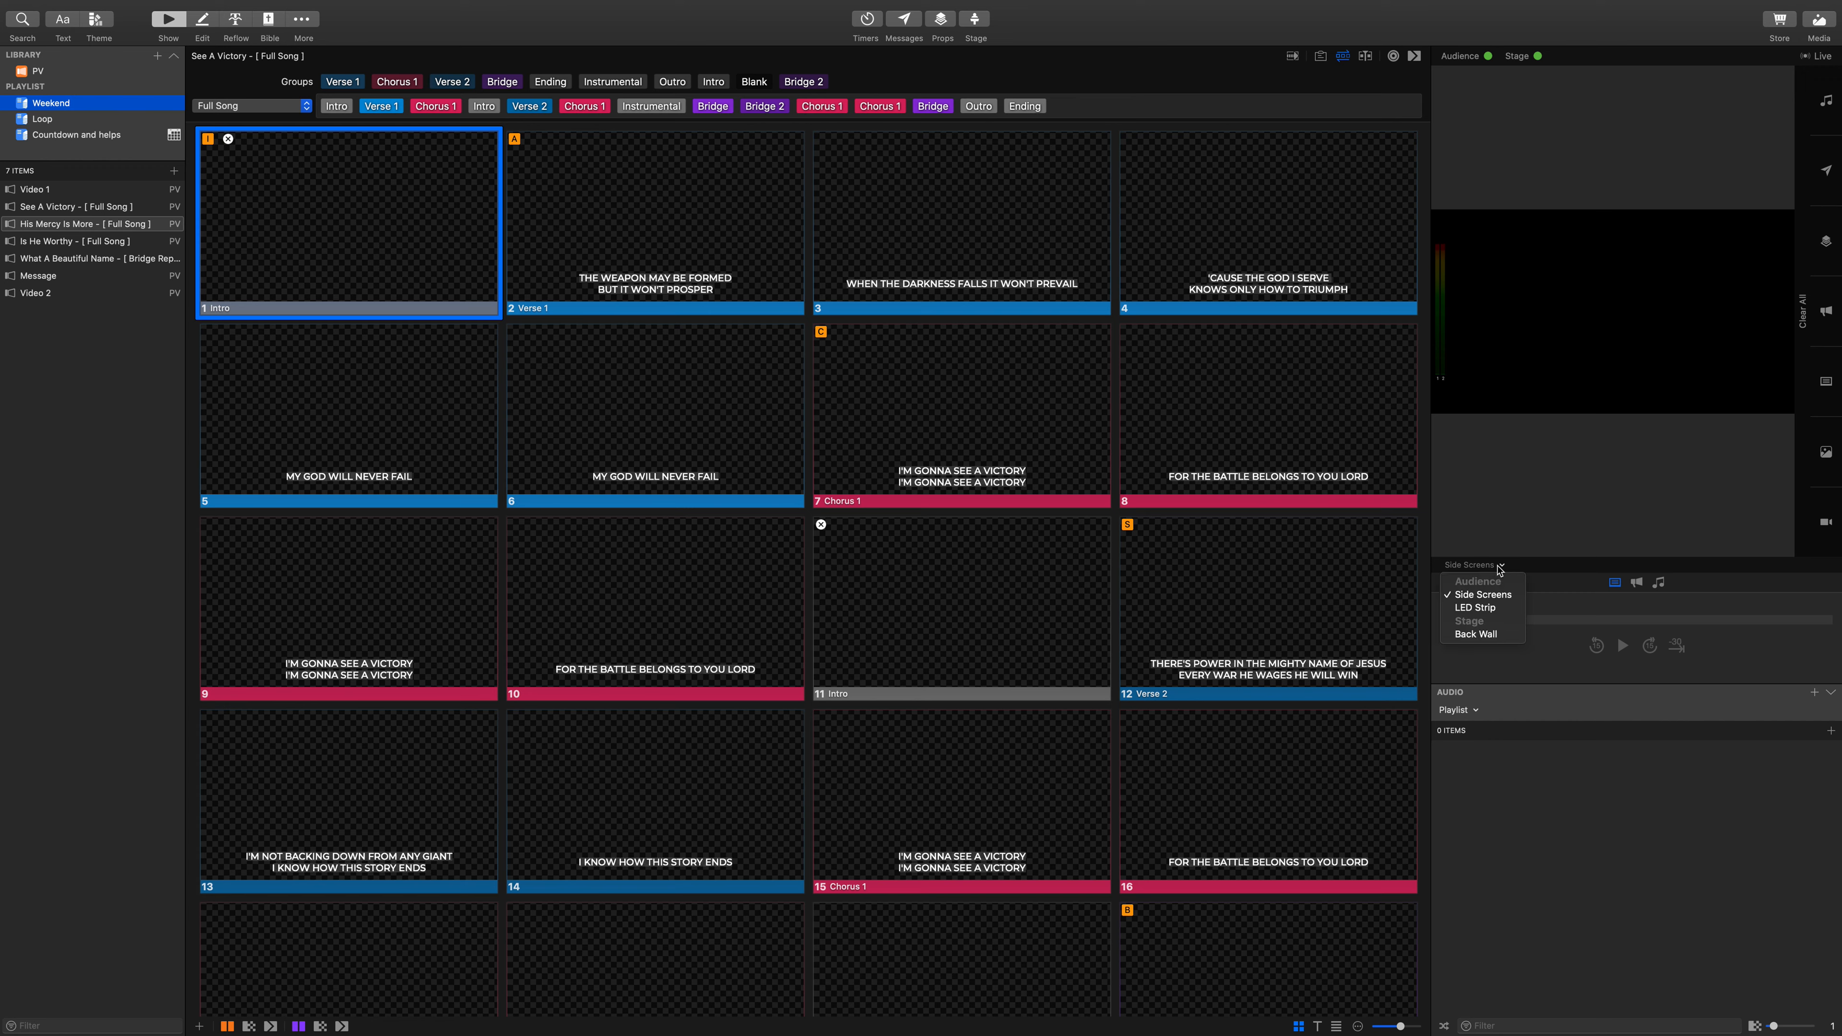
pyautogui.click(1489, 636)
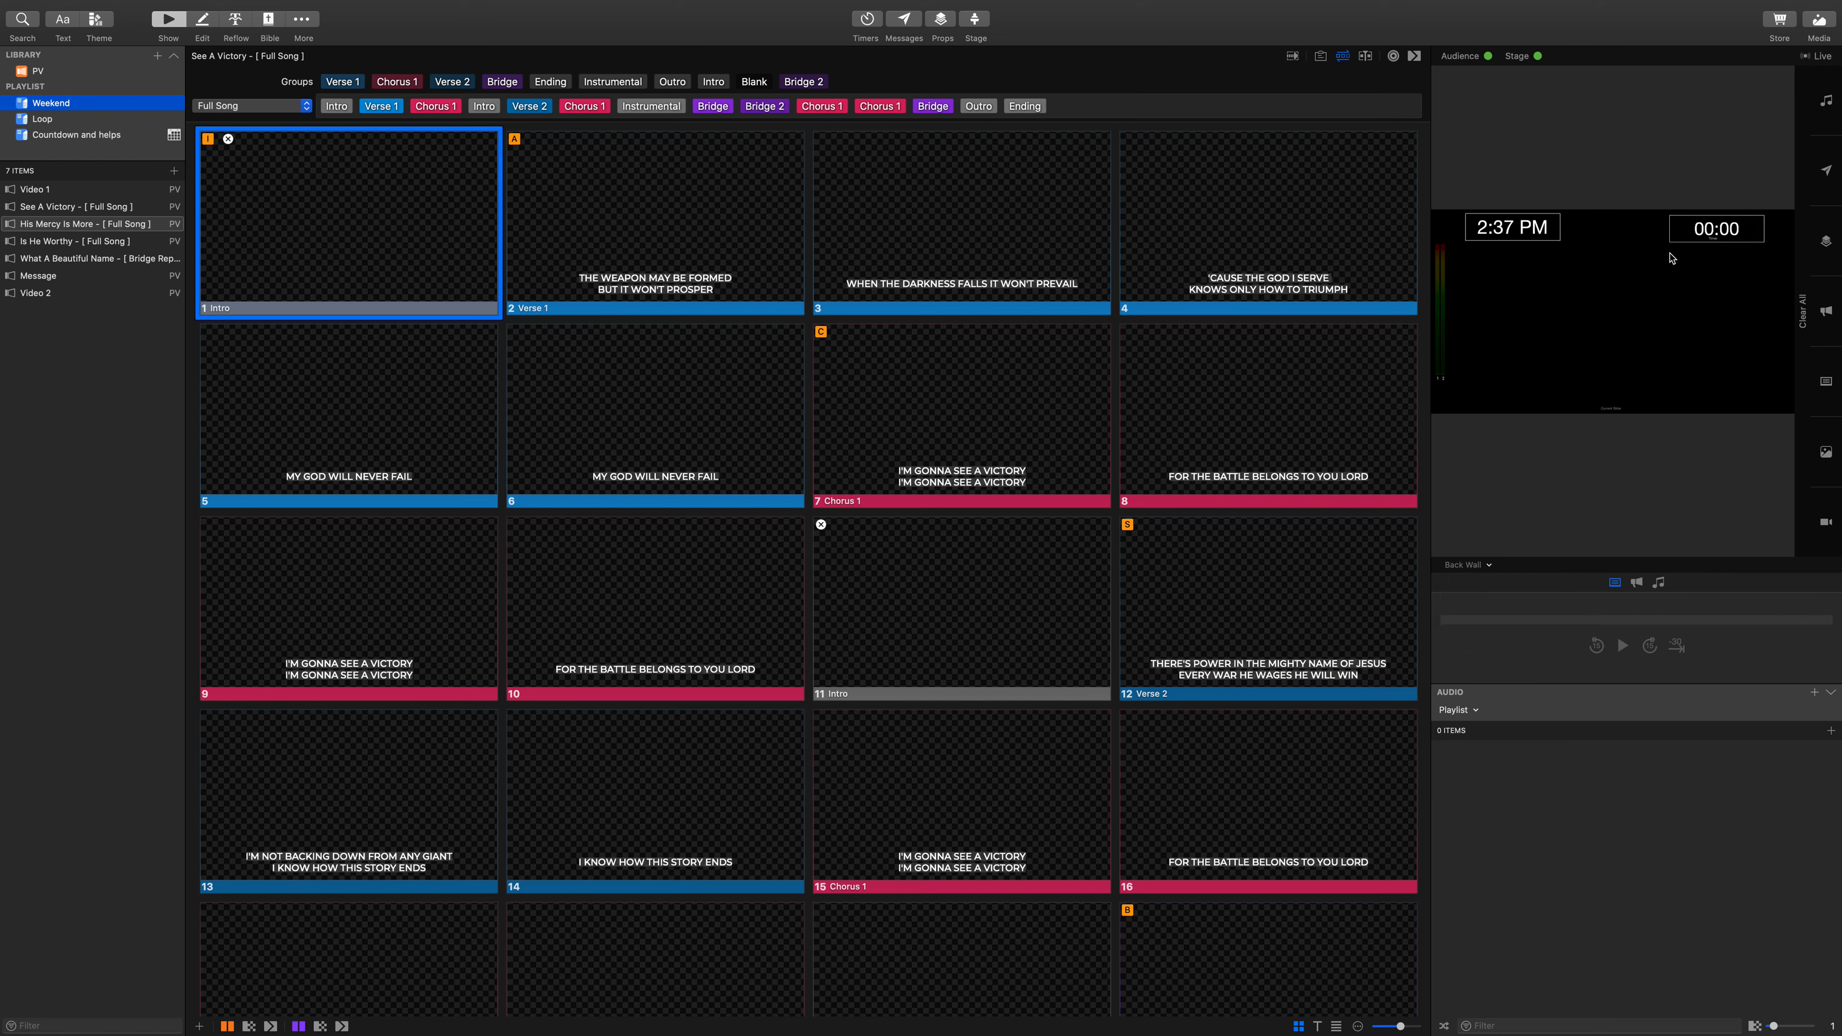
pyautogui.click(1489, 567)
pyautogui.click(1484, 609)
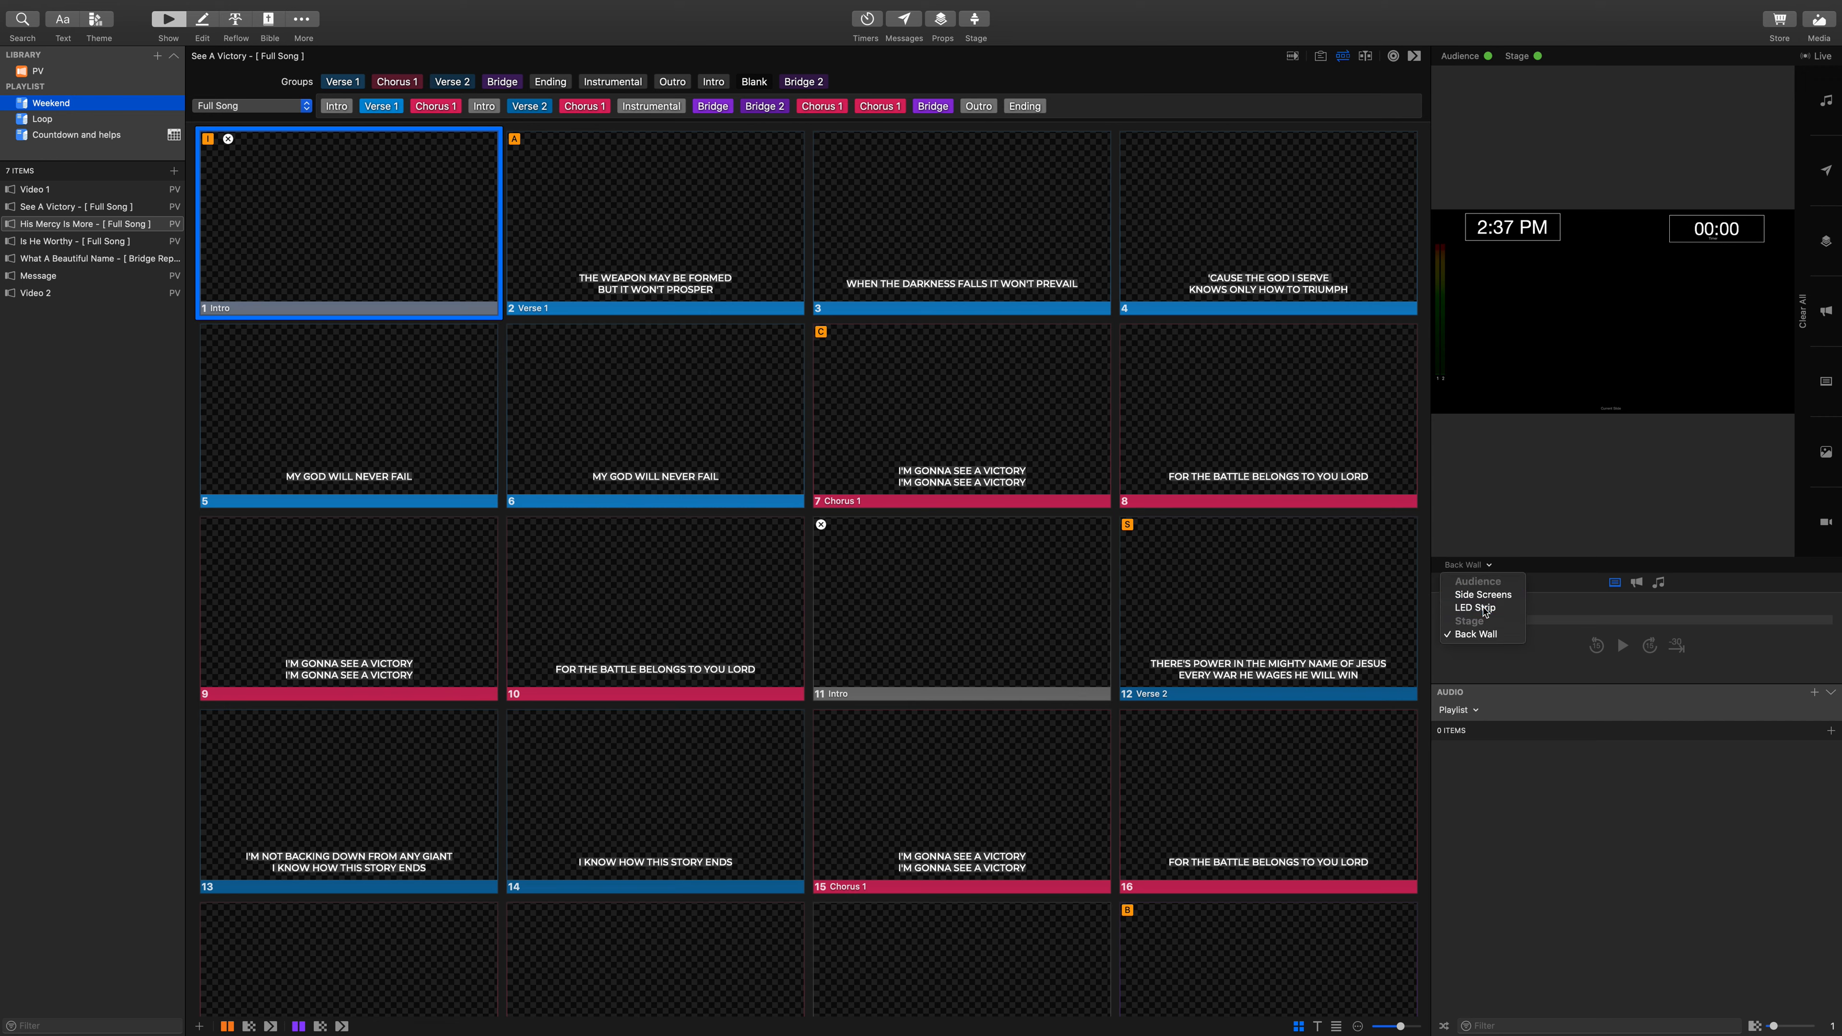
pyautogui.click(1486, 567)
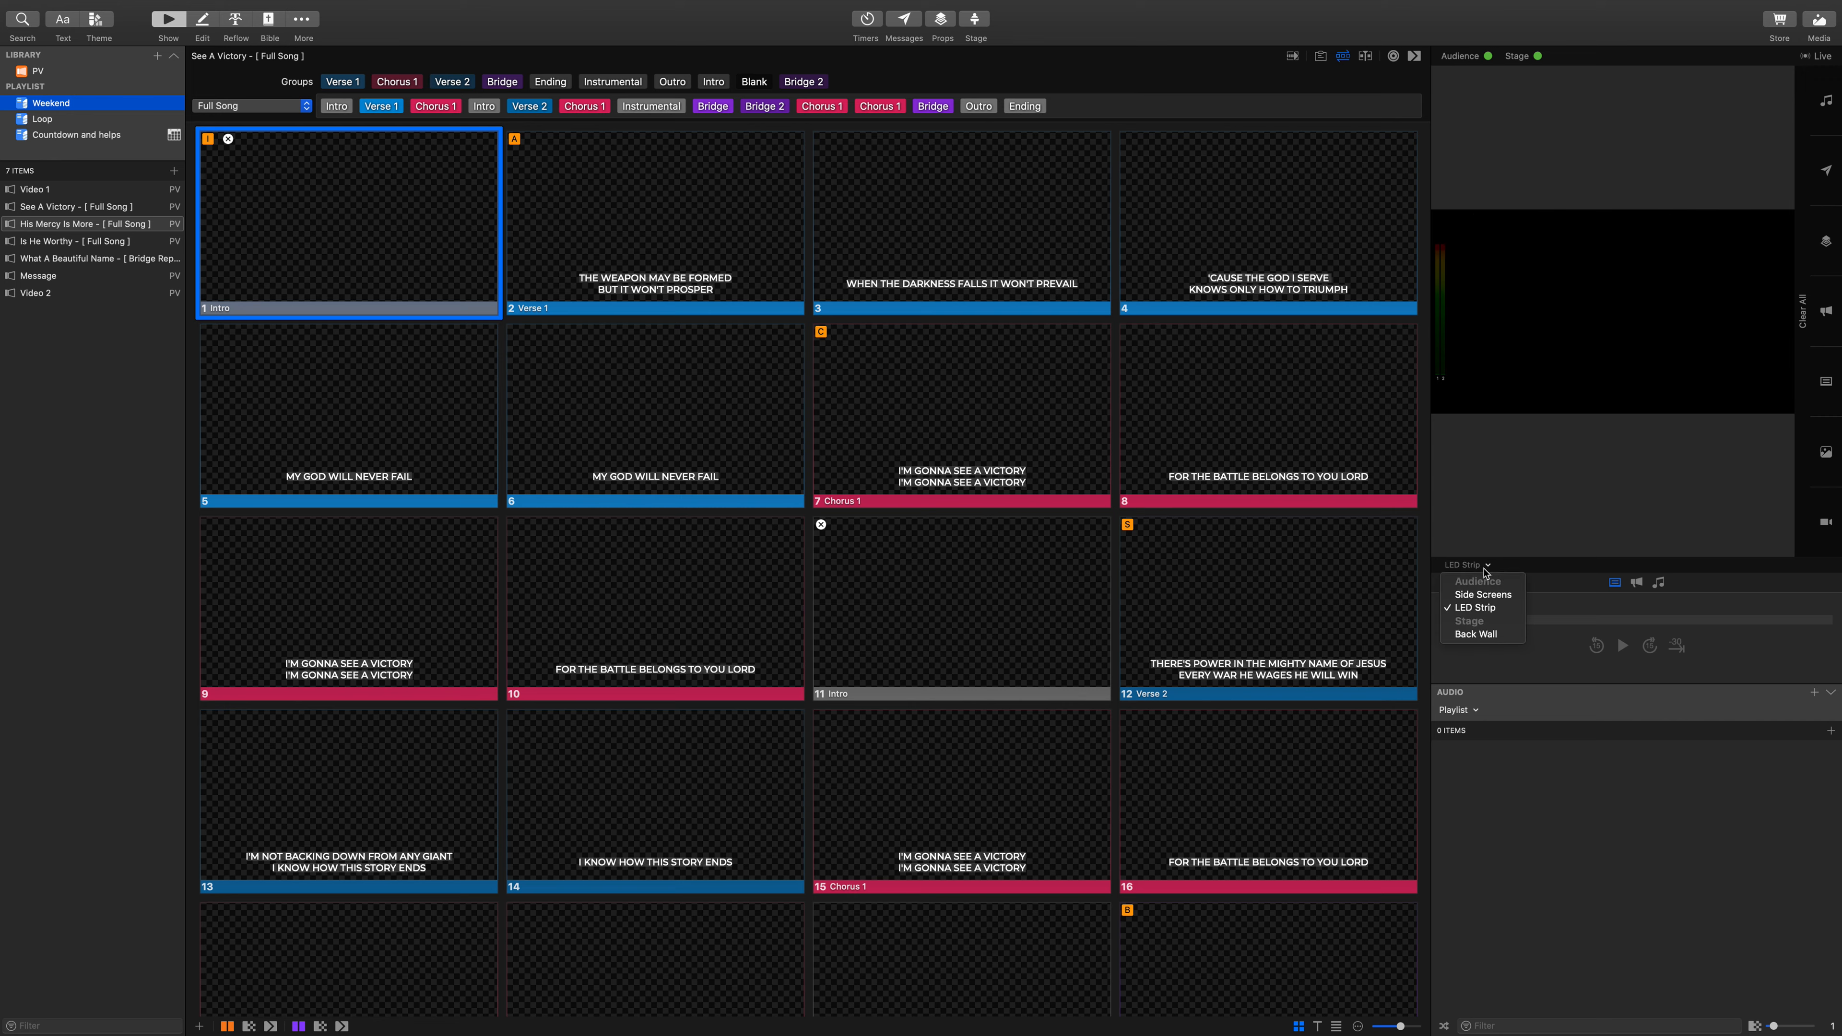
pyautogui.click(1484, 594)
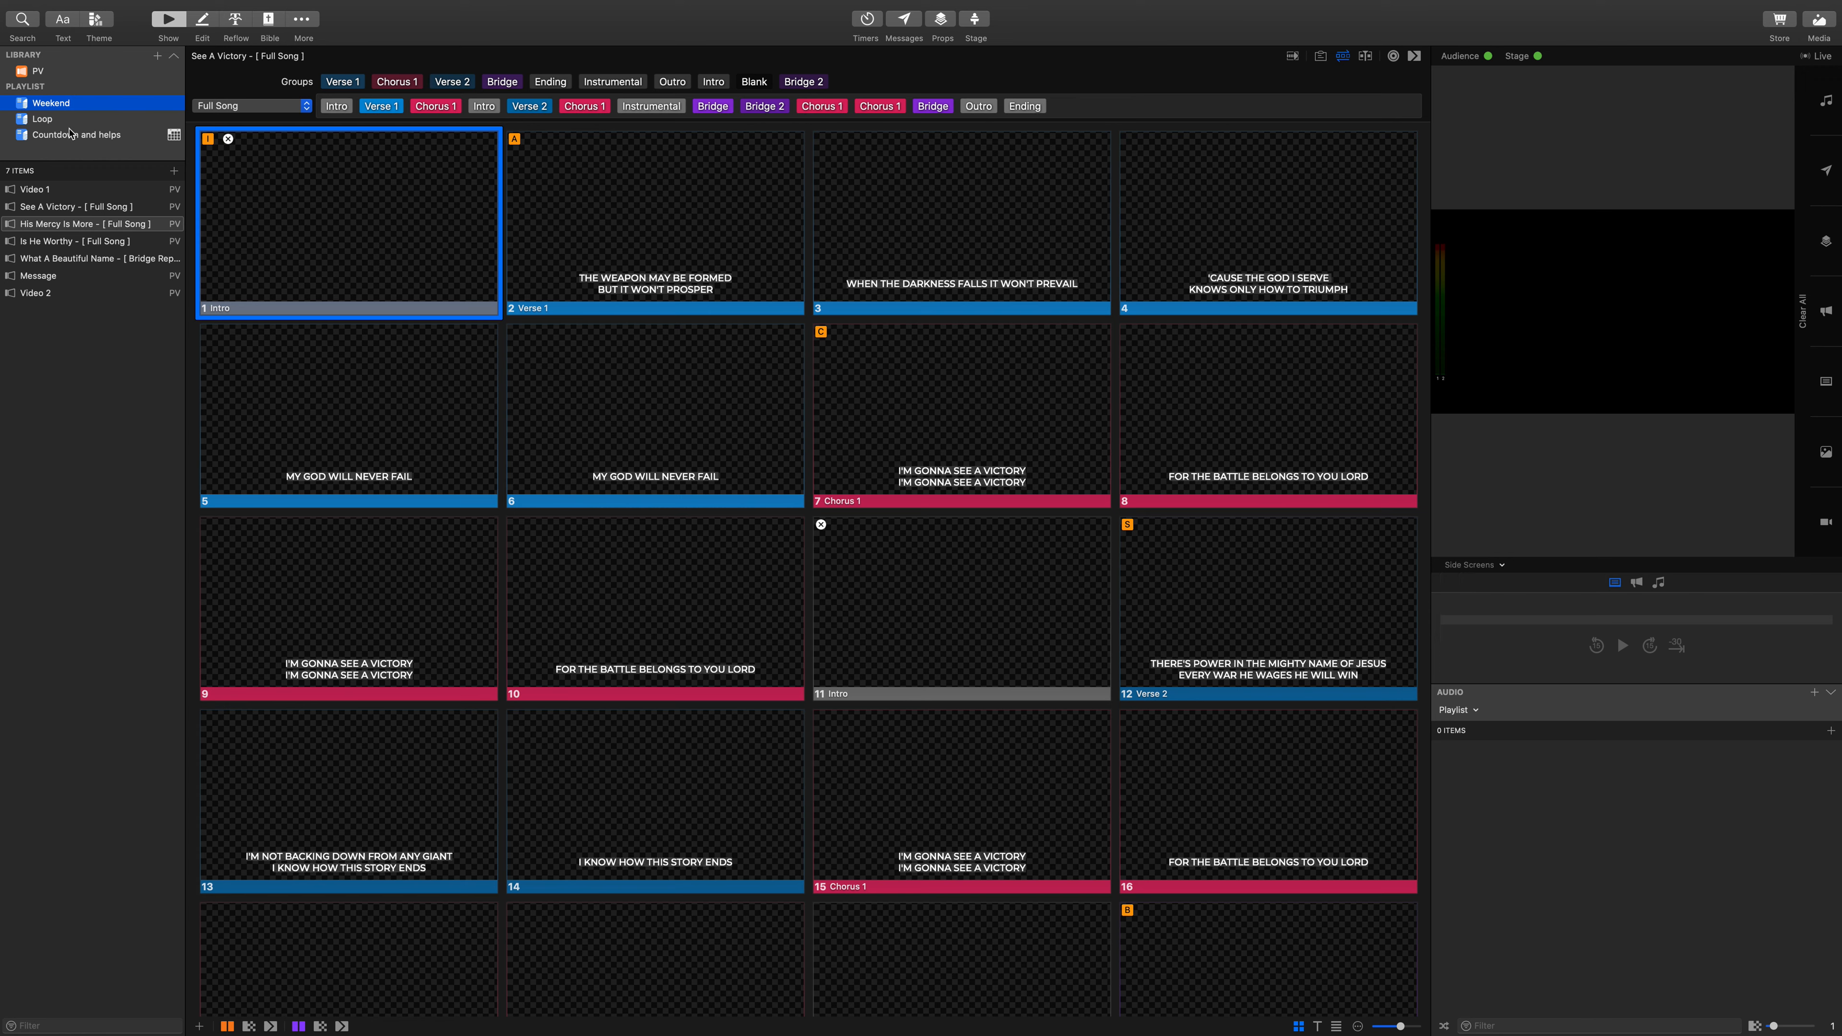
# Step: Open Announcement Loop from the Loop playlist and start it from the welcome slide
pyautogui.click(96, 124)
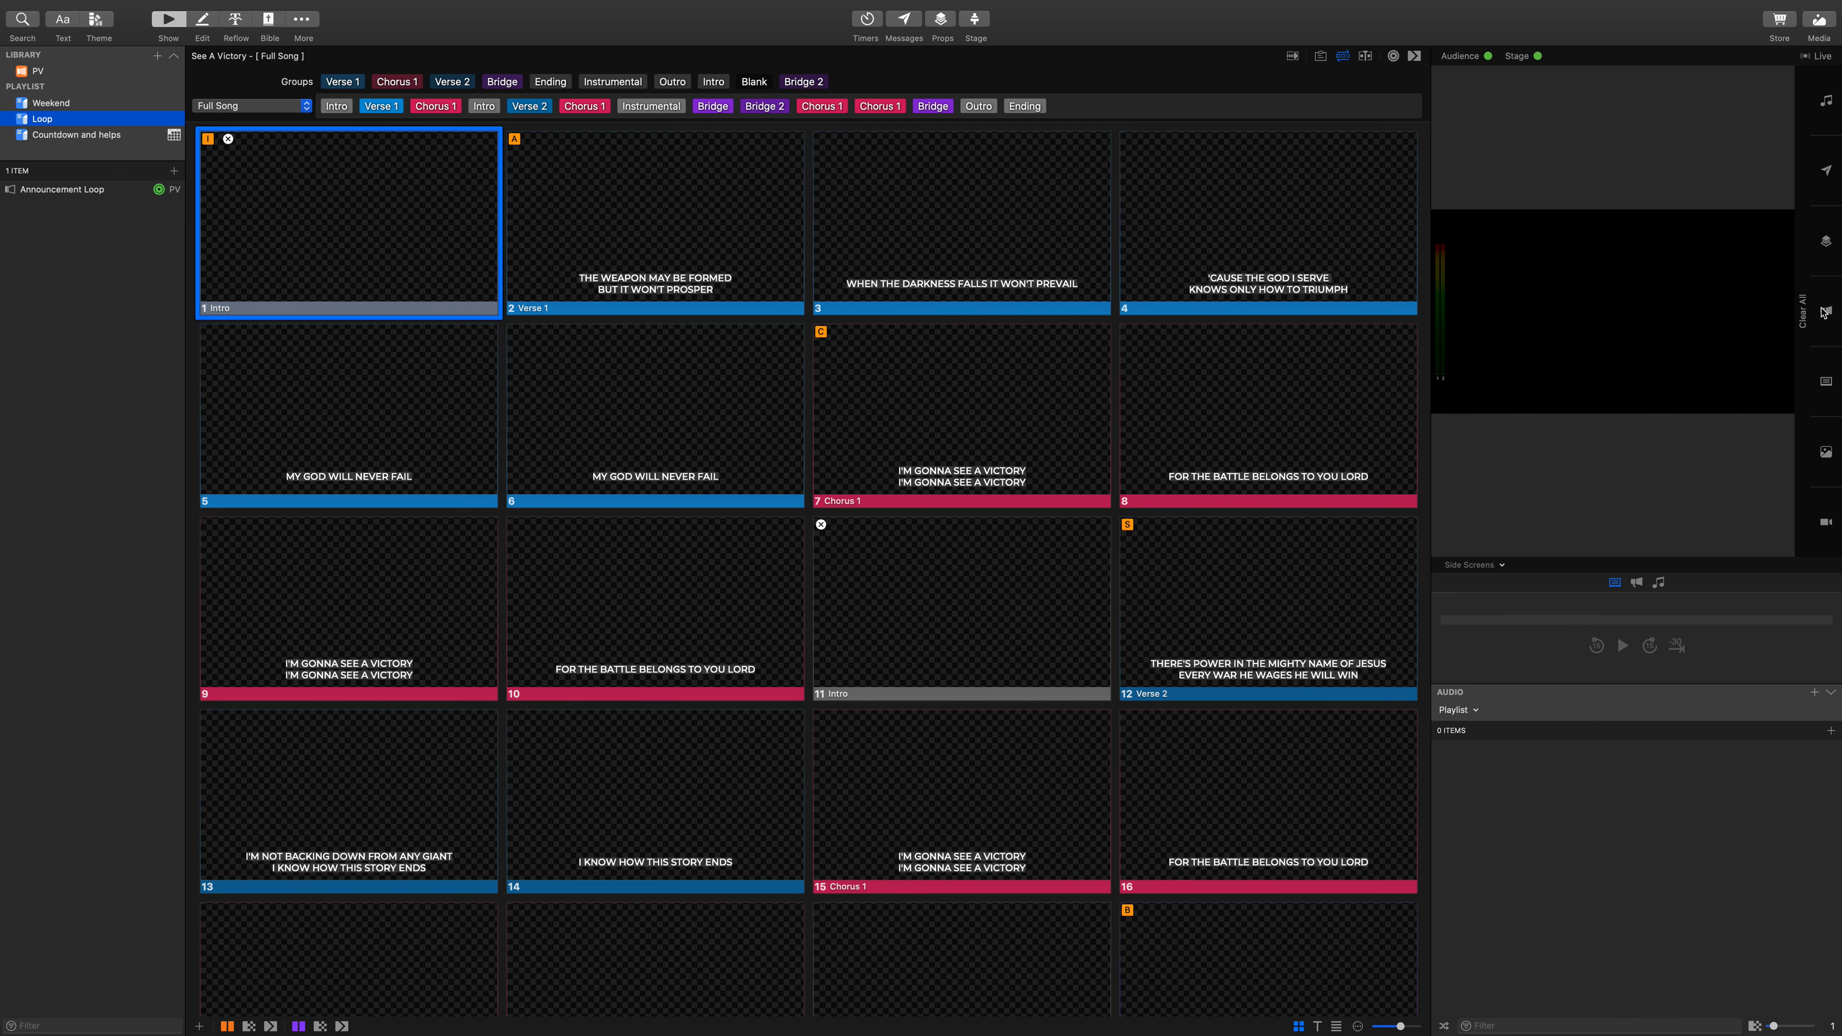
pyautogui.click(116, 192)
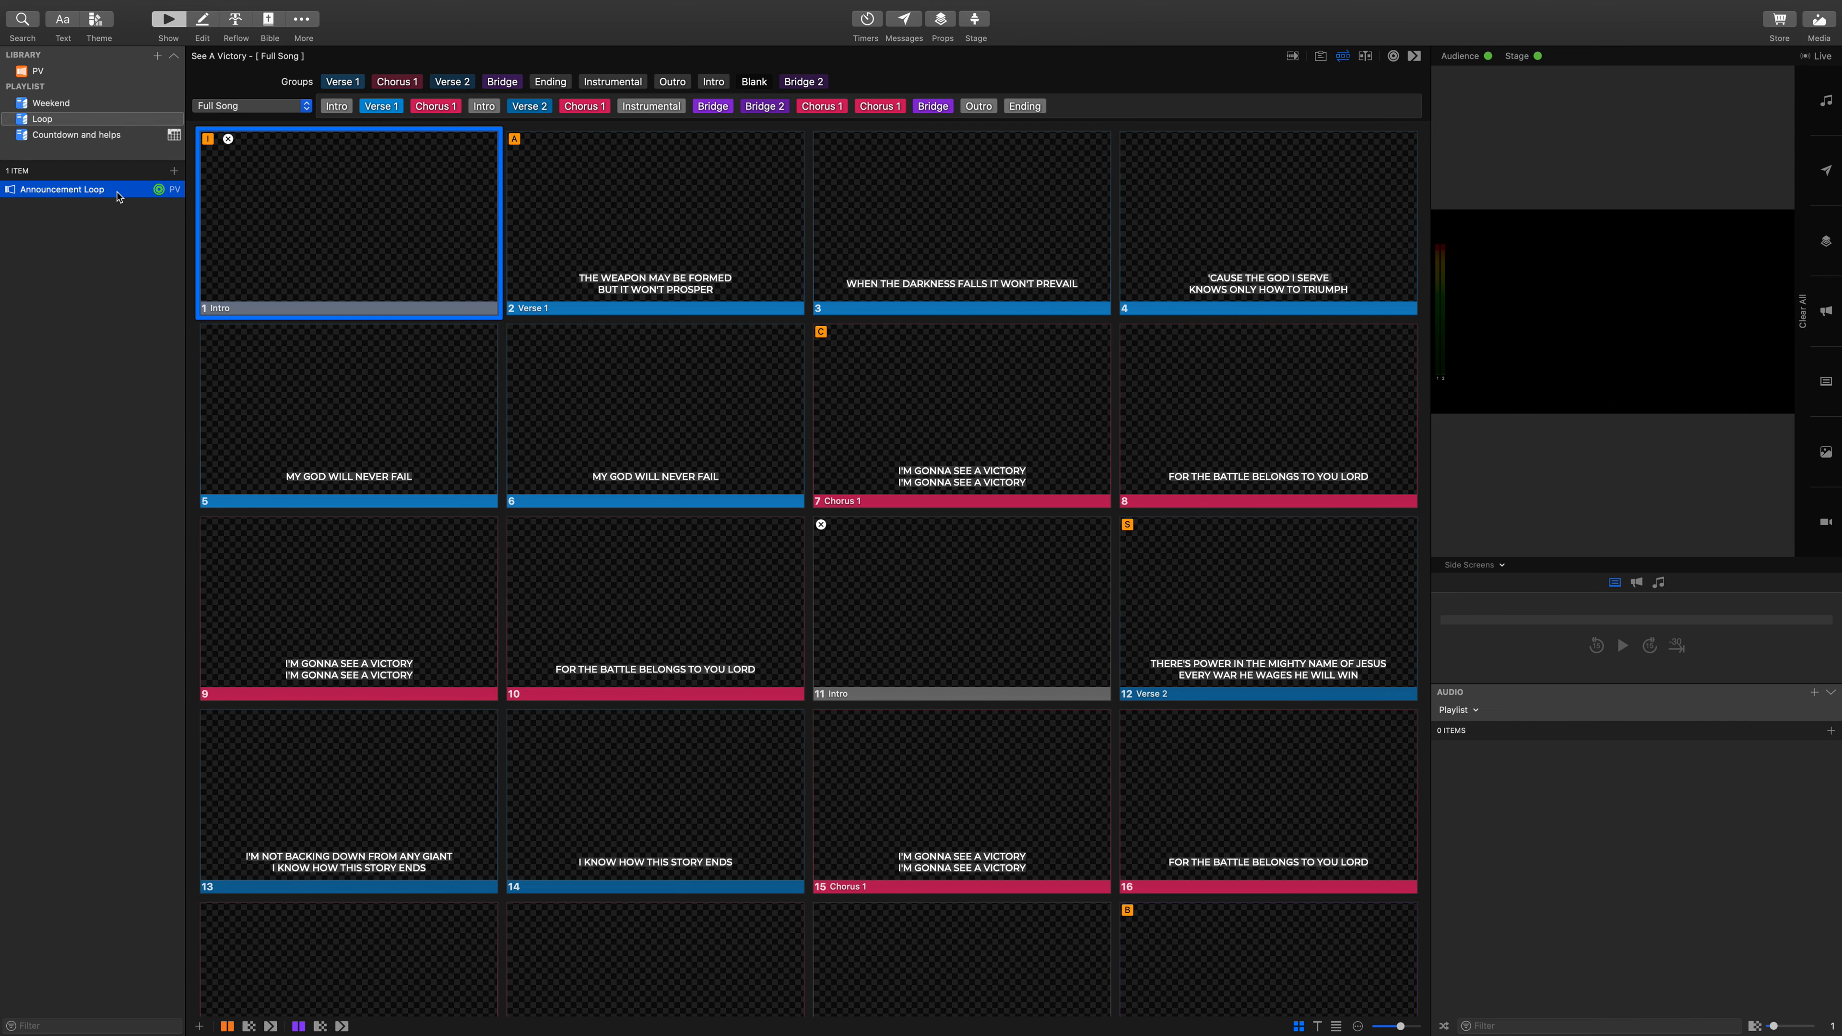
pyautogui.click(320, 208)
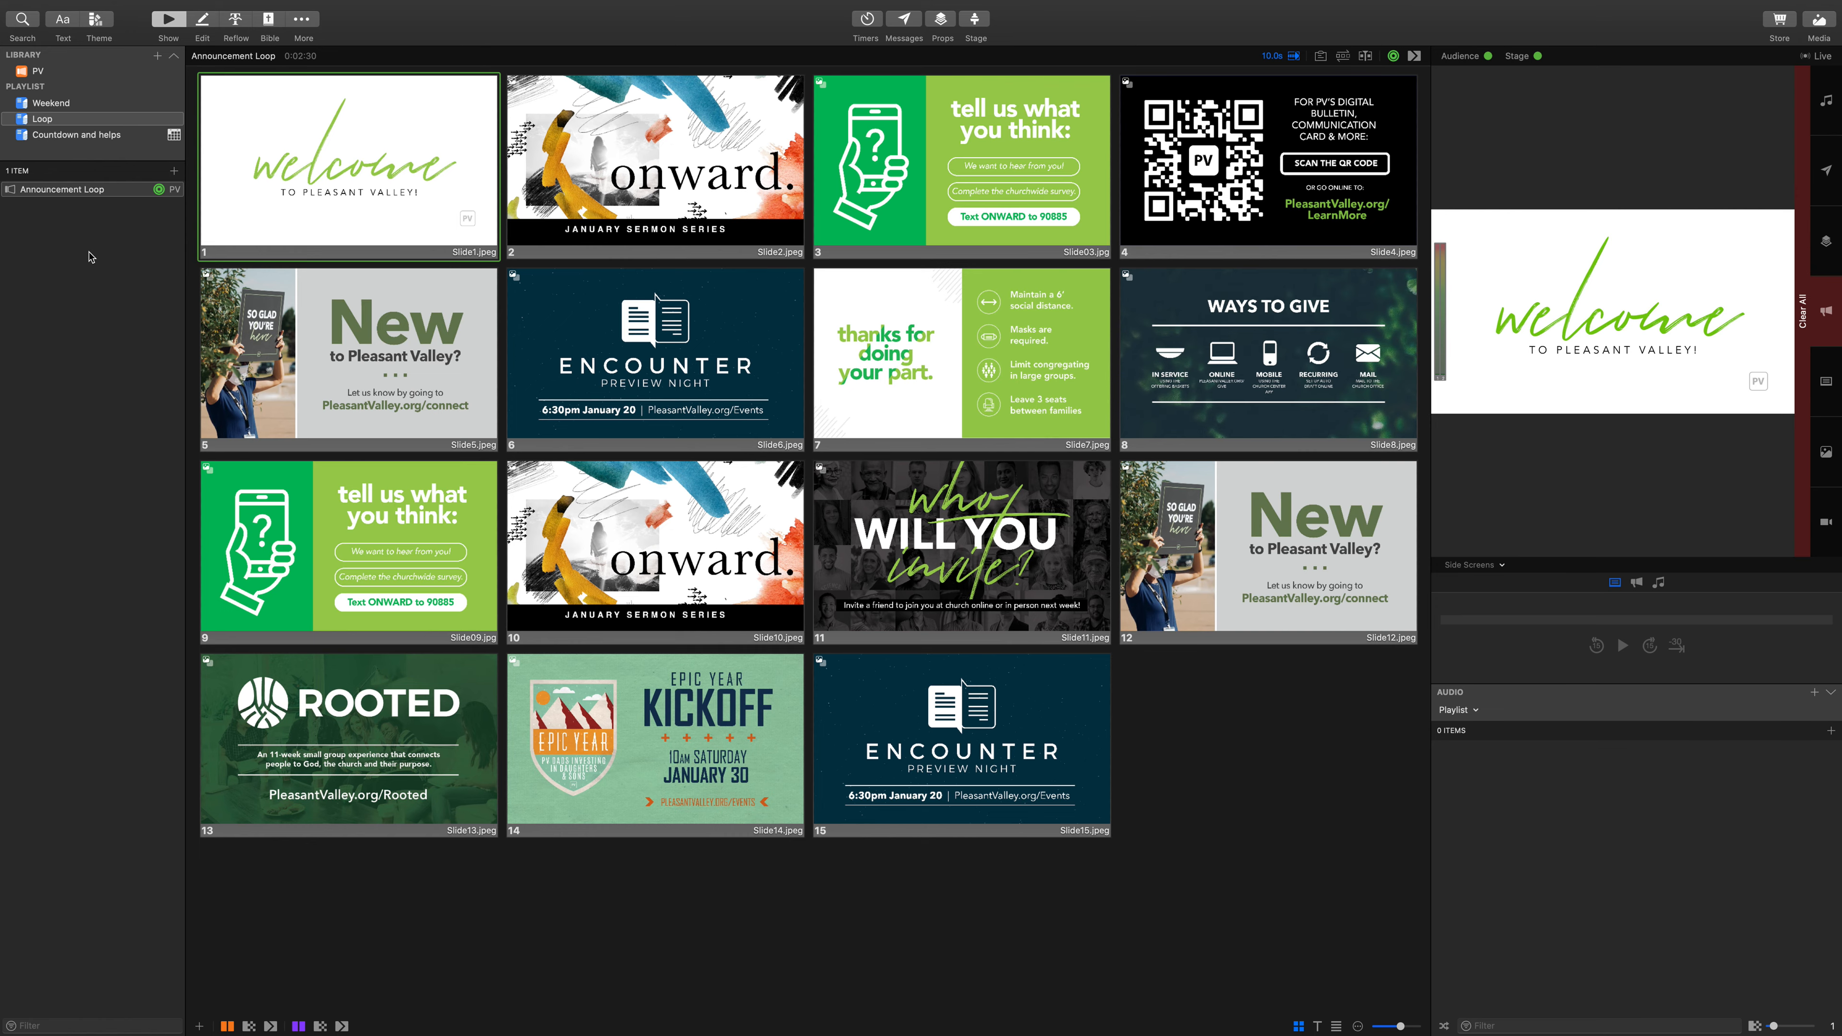
# Step: Send slide 7 of His Mercy Is More from the Weekend playlist to the output, and clear the slide layer
pyautogui.click(82, 105)
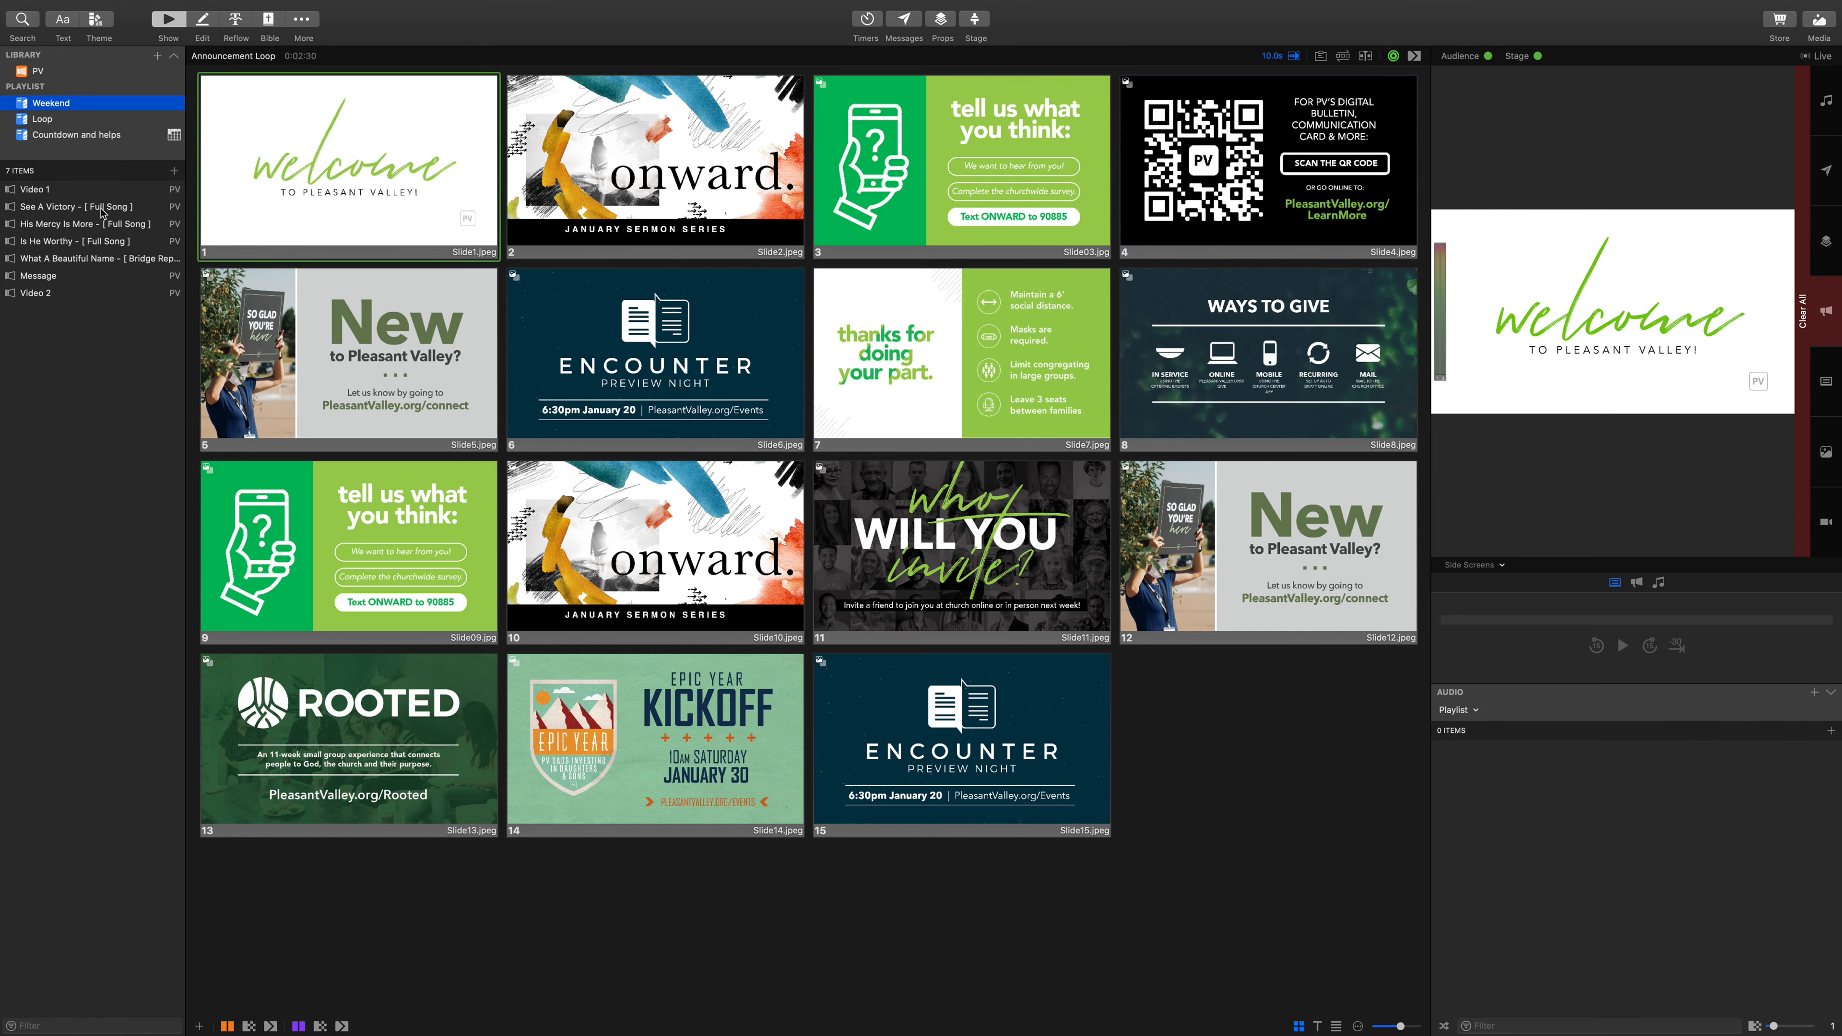
pyautogui.click(102, 223)
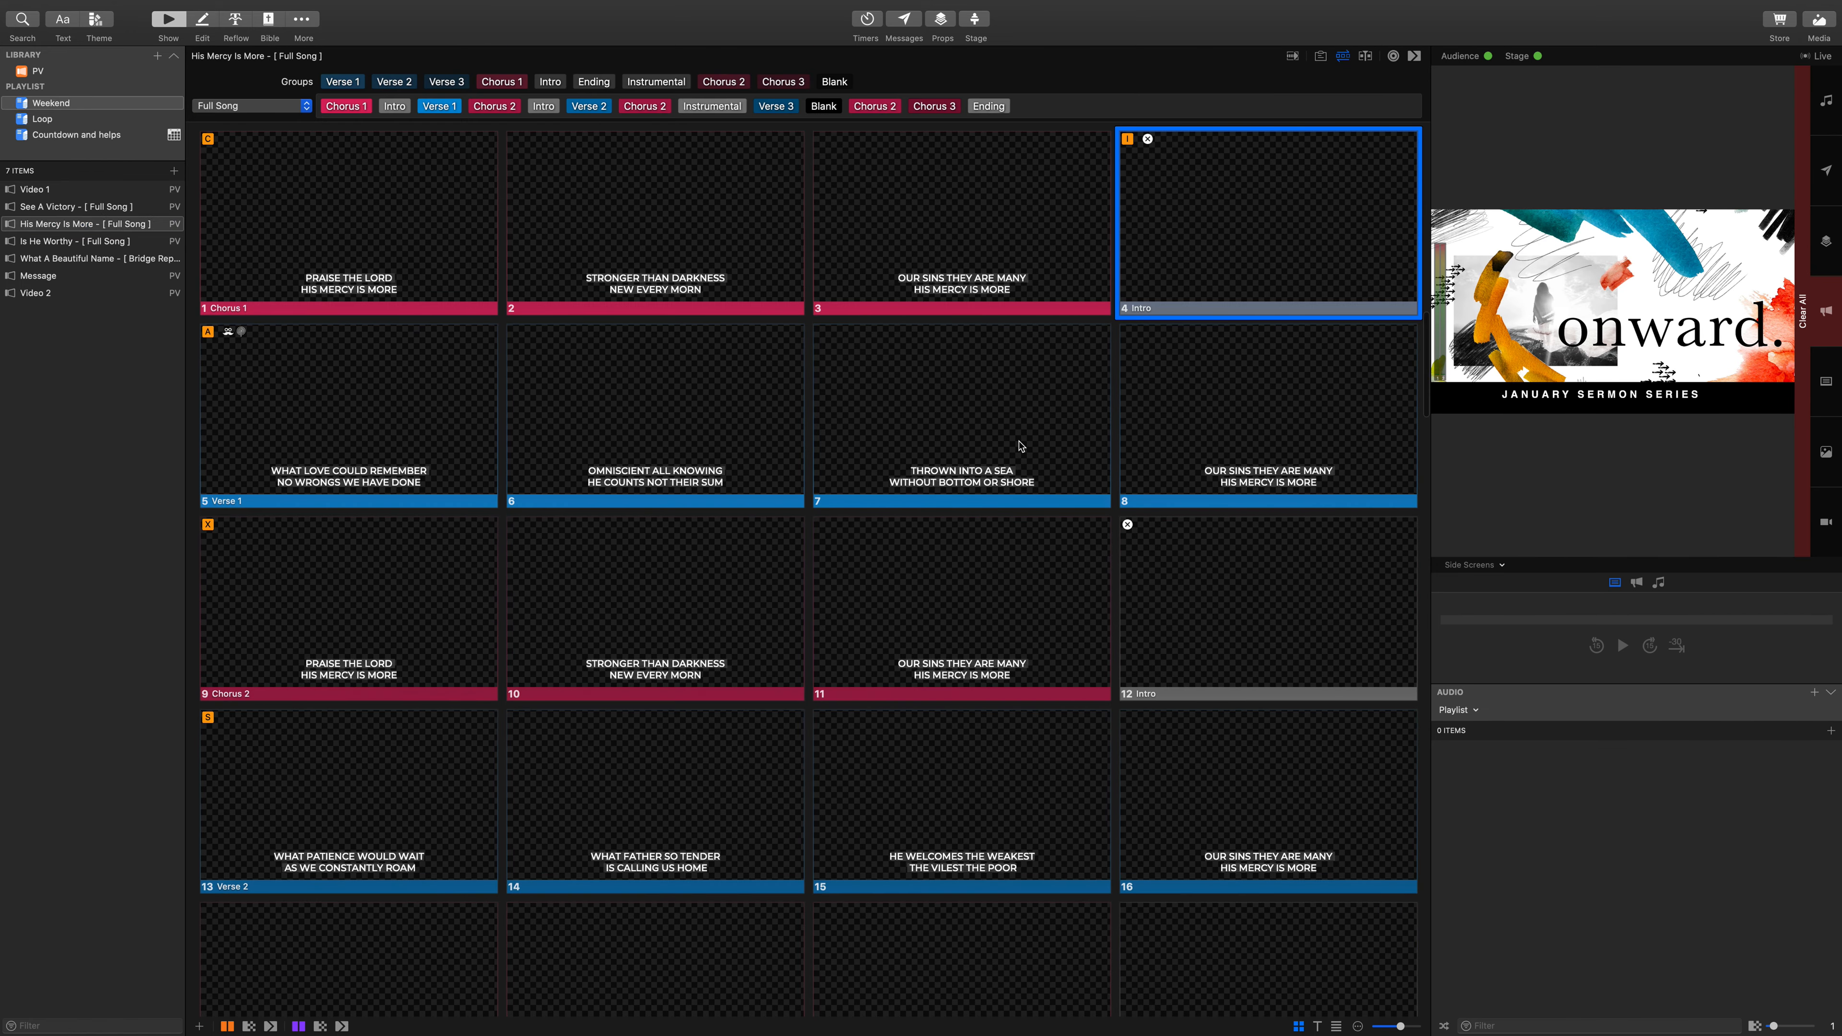
pyautogui.click(1021, 445)
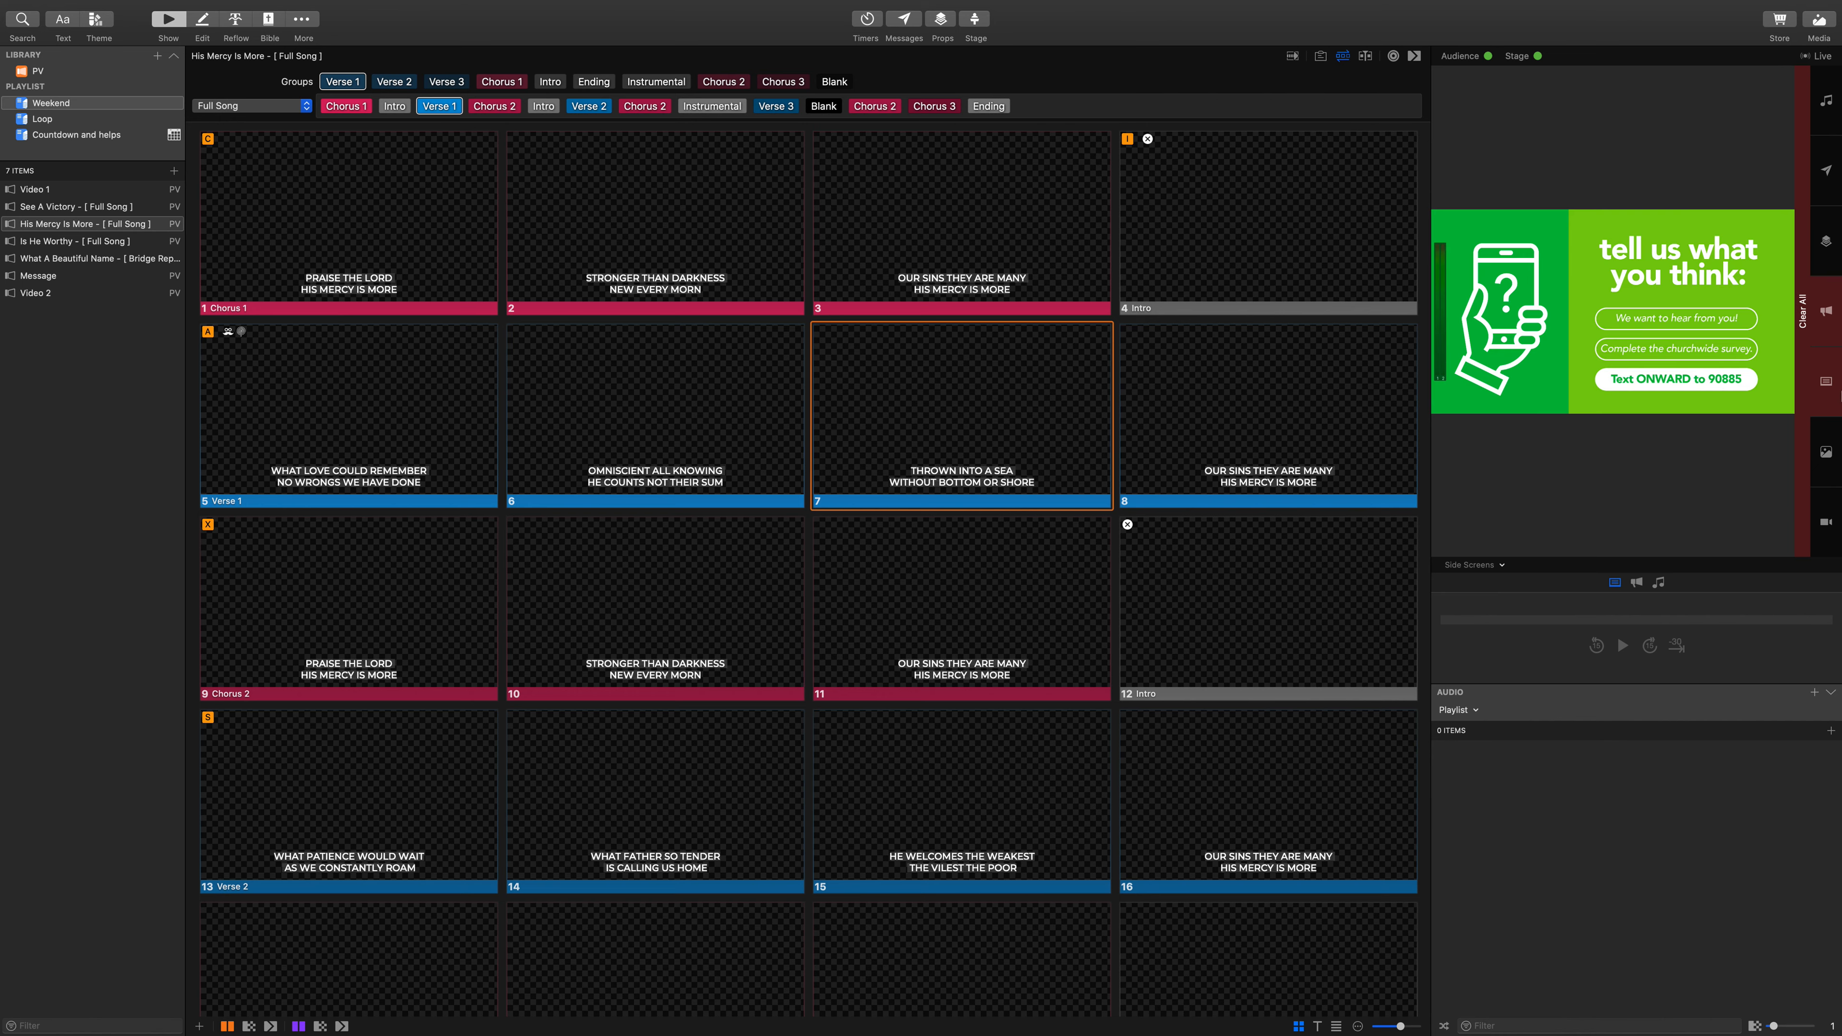
pyautogui.click(1834, 388)
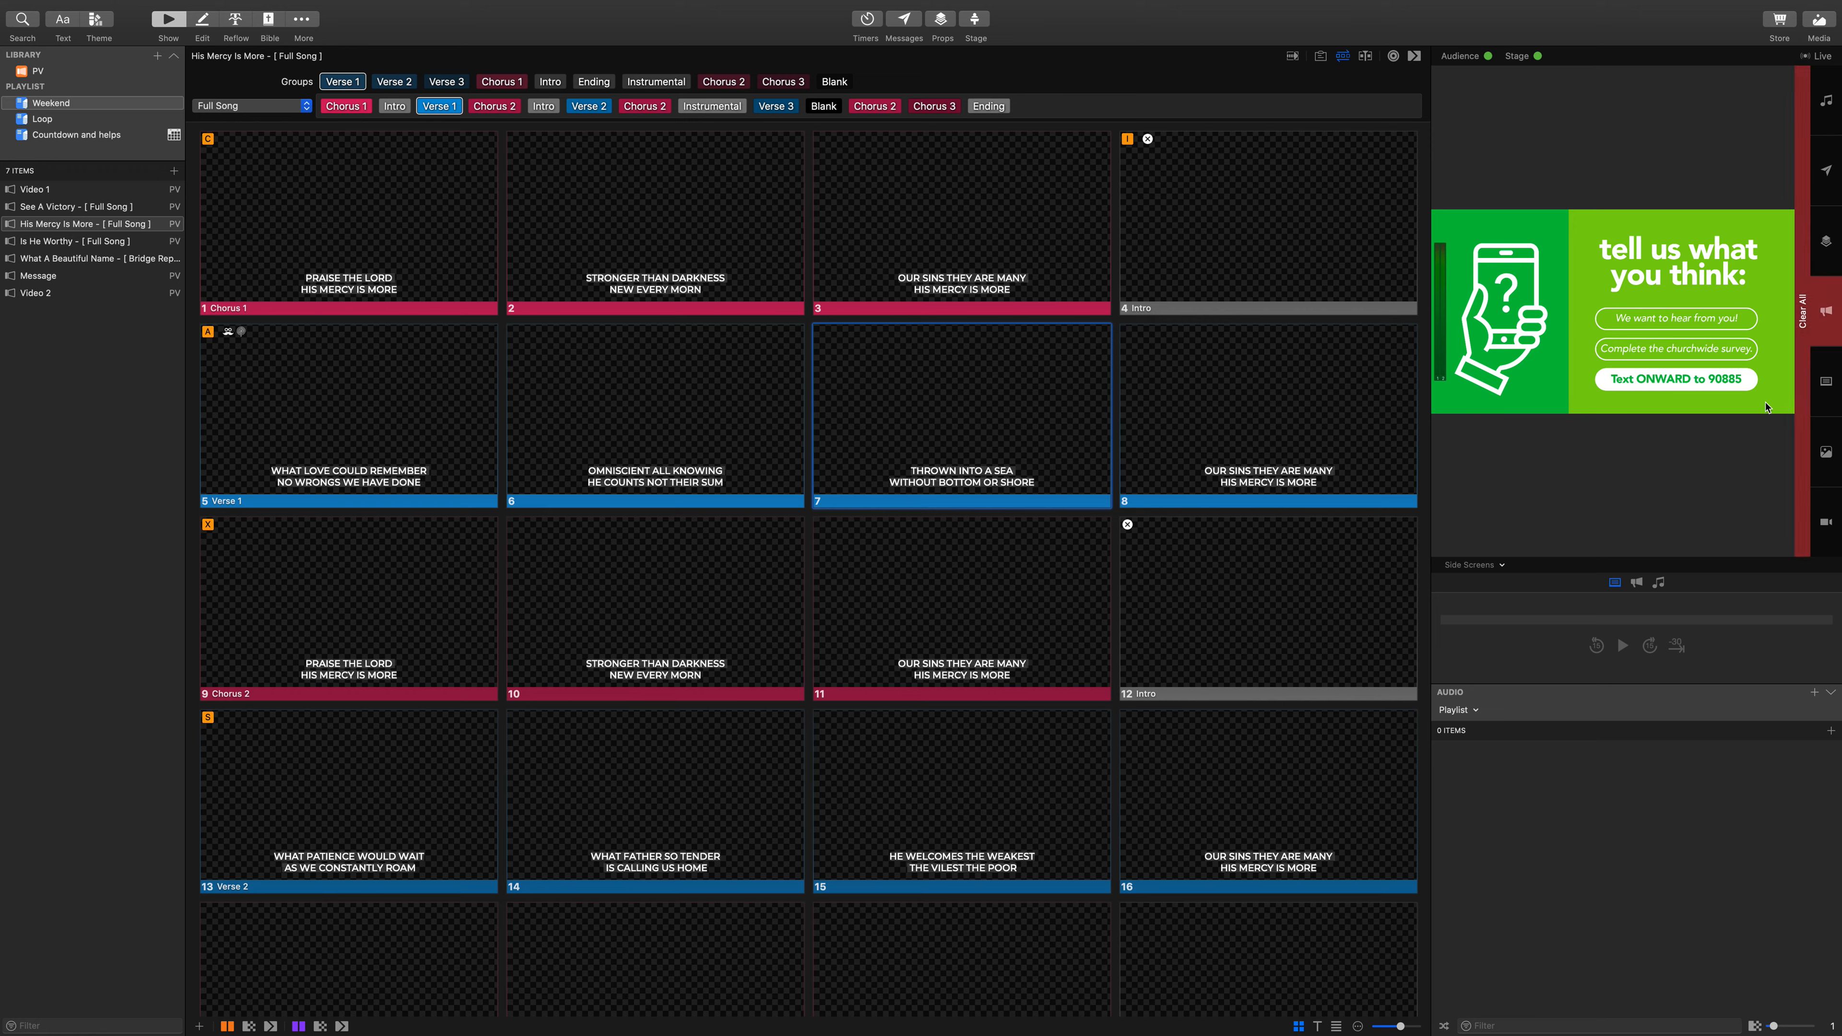
# Step: View Announcement Loop in the Loop playlist and See A Victory in the Weekend playlist while the announcements keep running
pyautogui.click(63, 119)
pyautogui.click(63, 190)
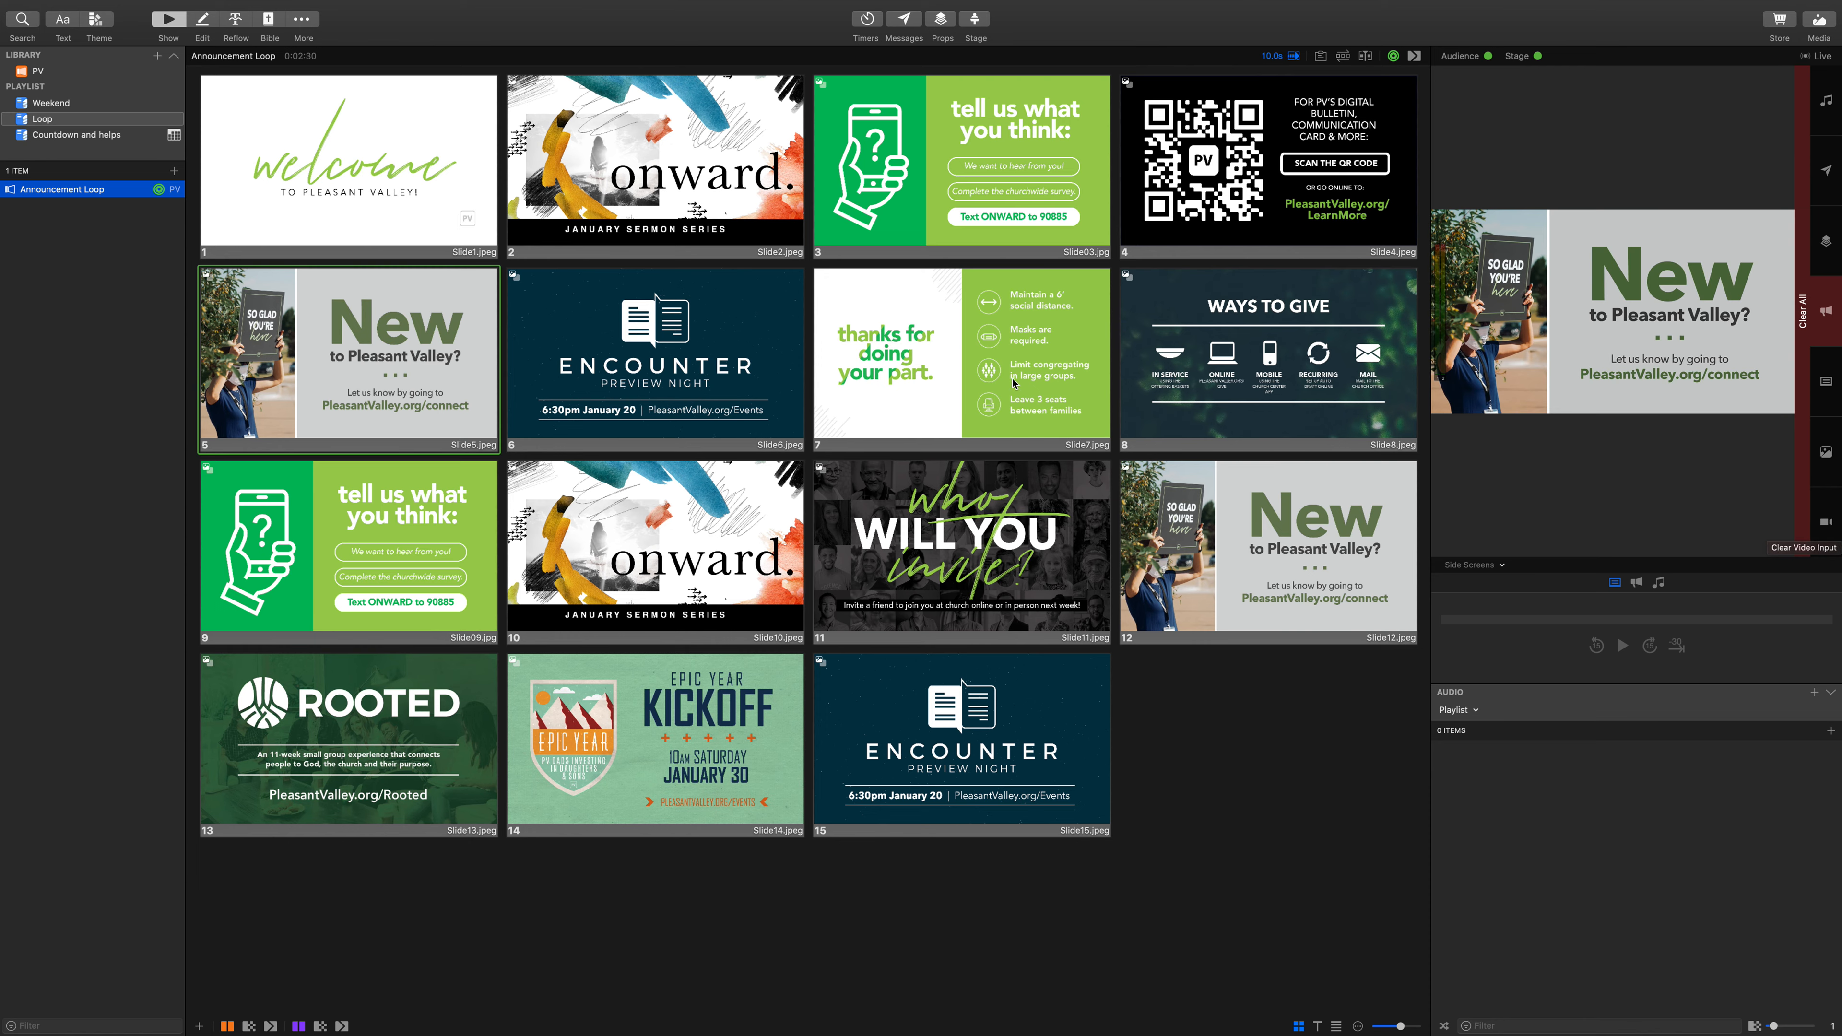
pyautogui.click(118, 109)
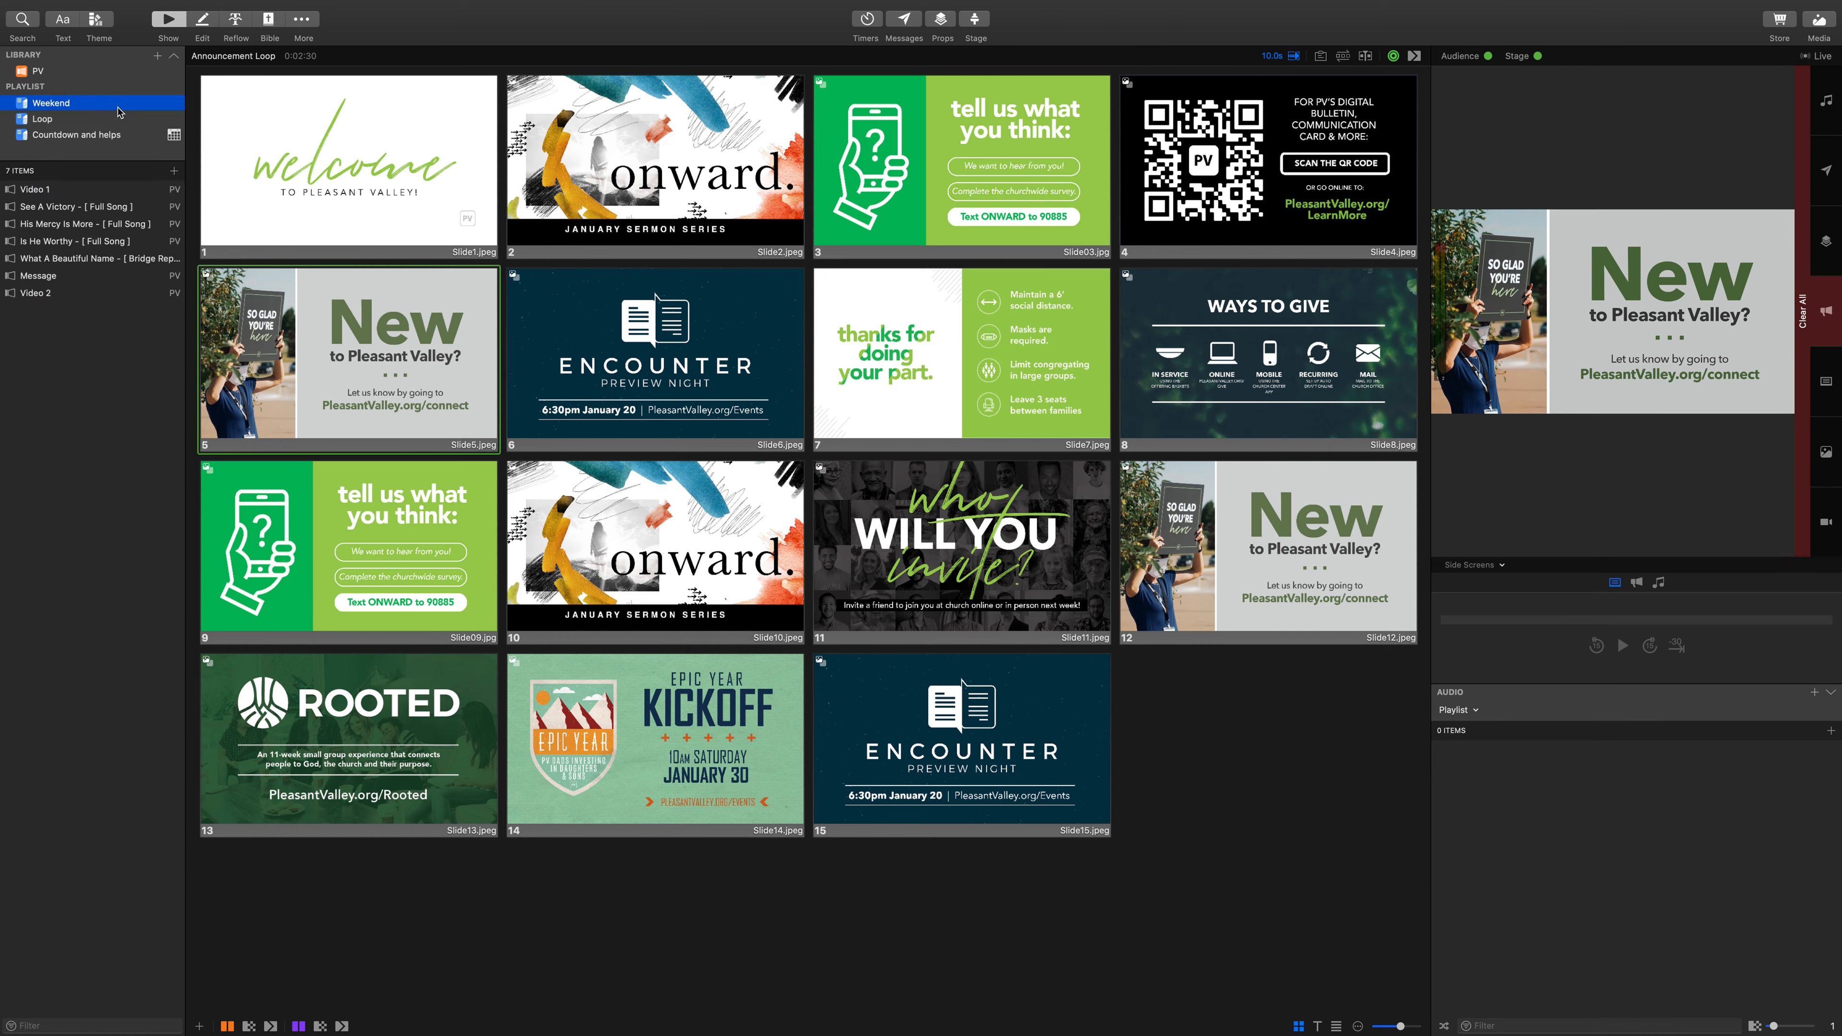
pyautogui.click(127, 209)
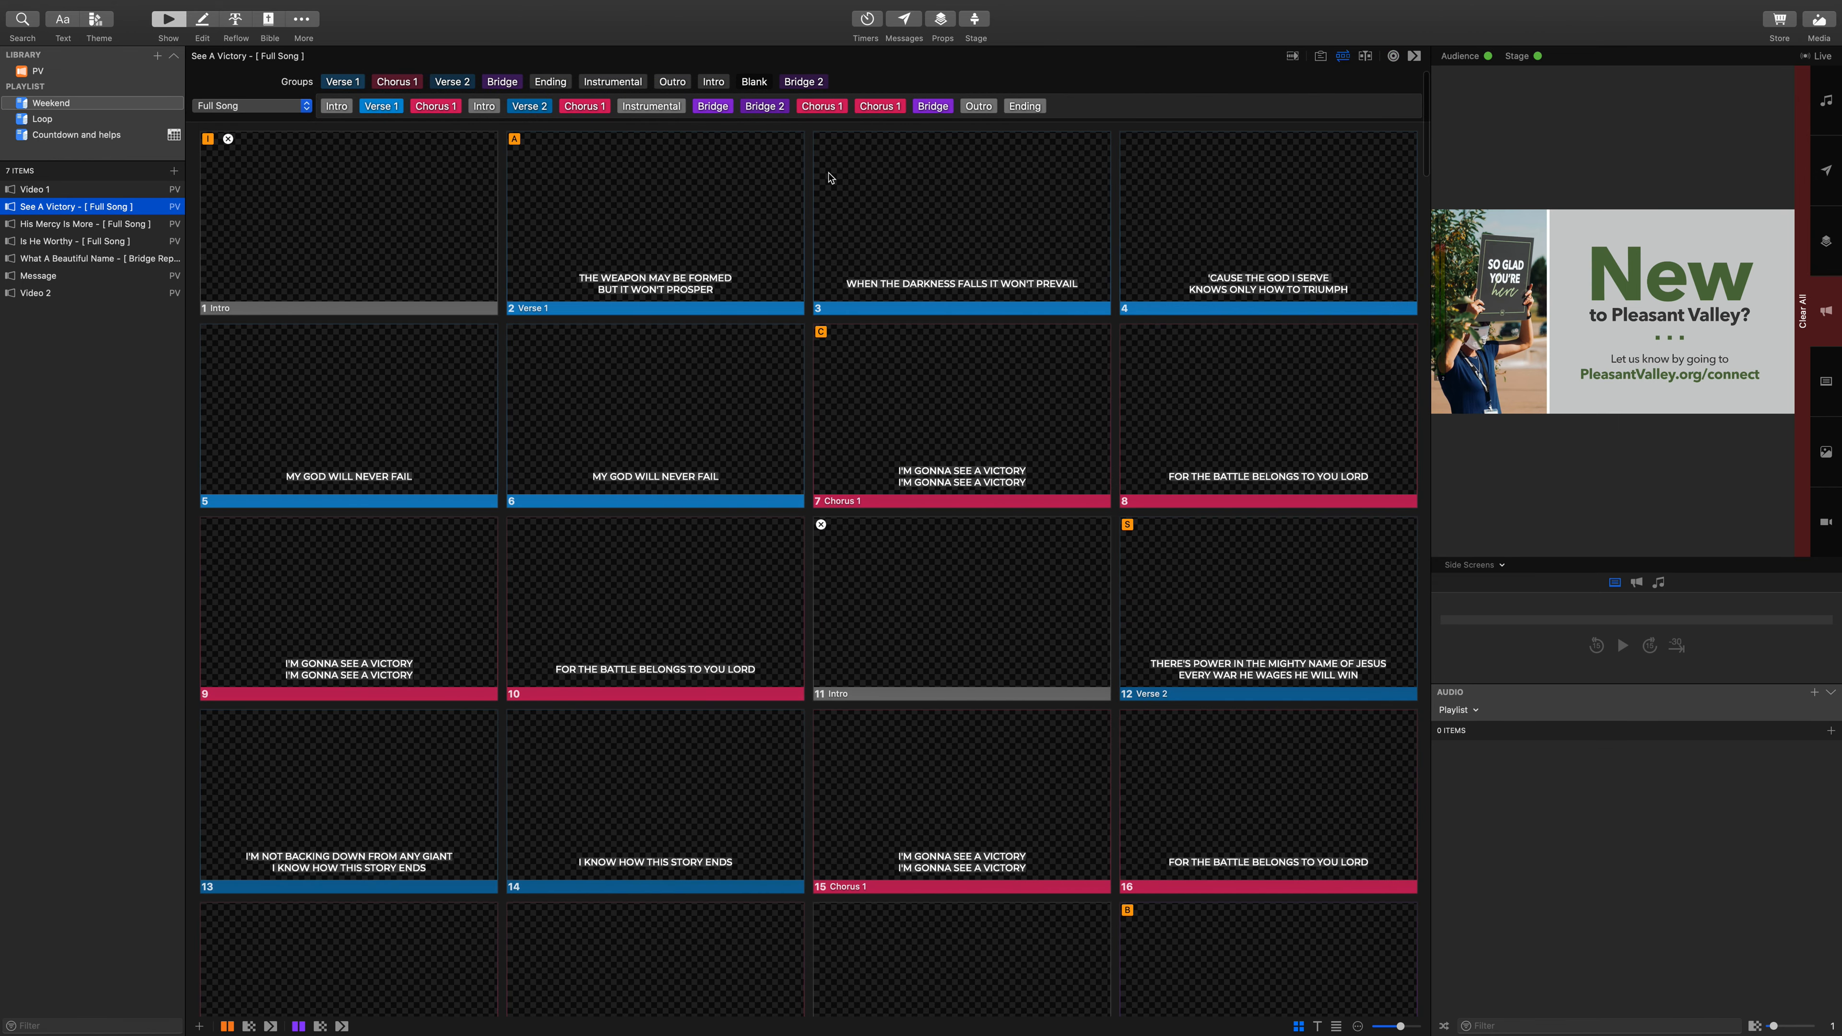
pyautogui.click(83, 118)
pyautogui.click(81, 193)
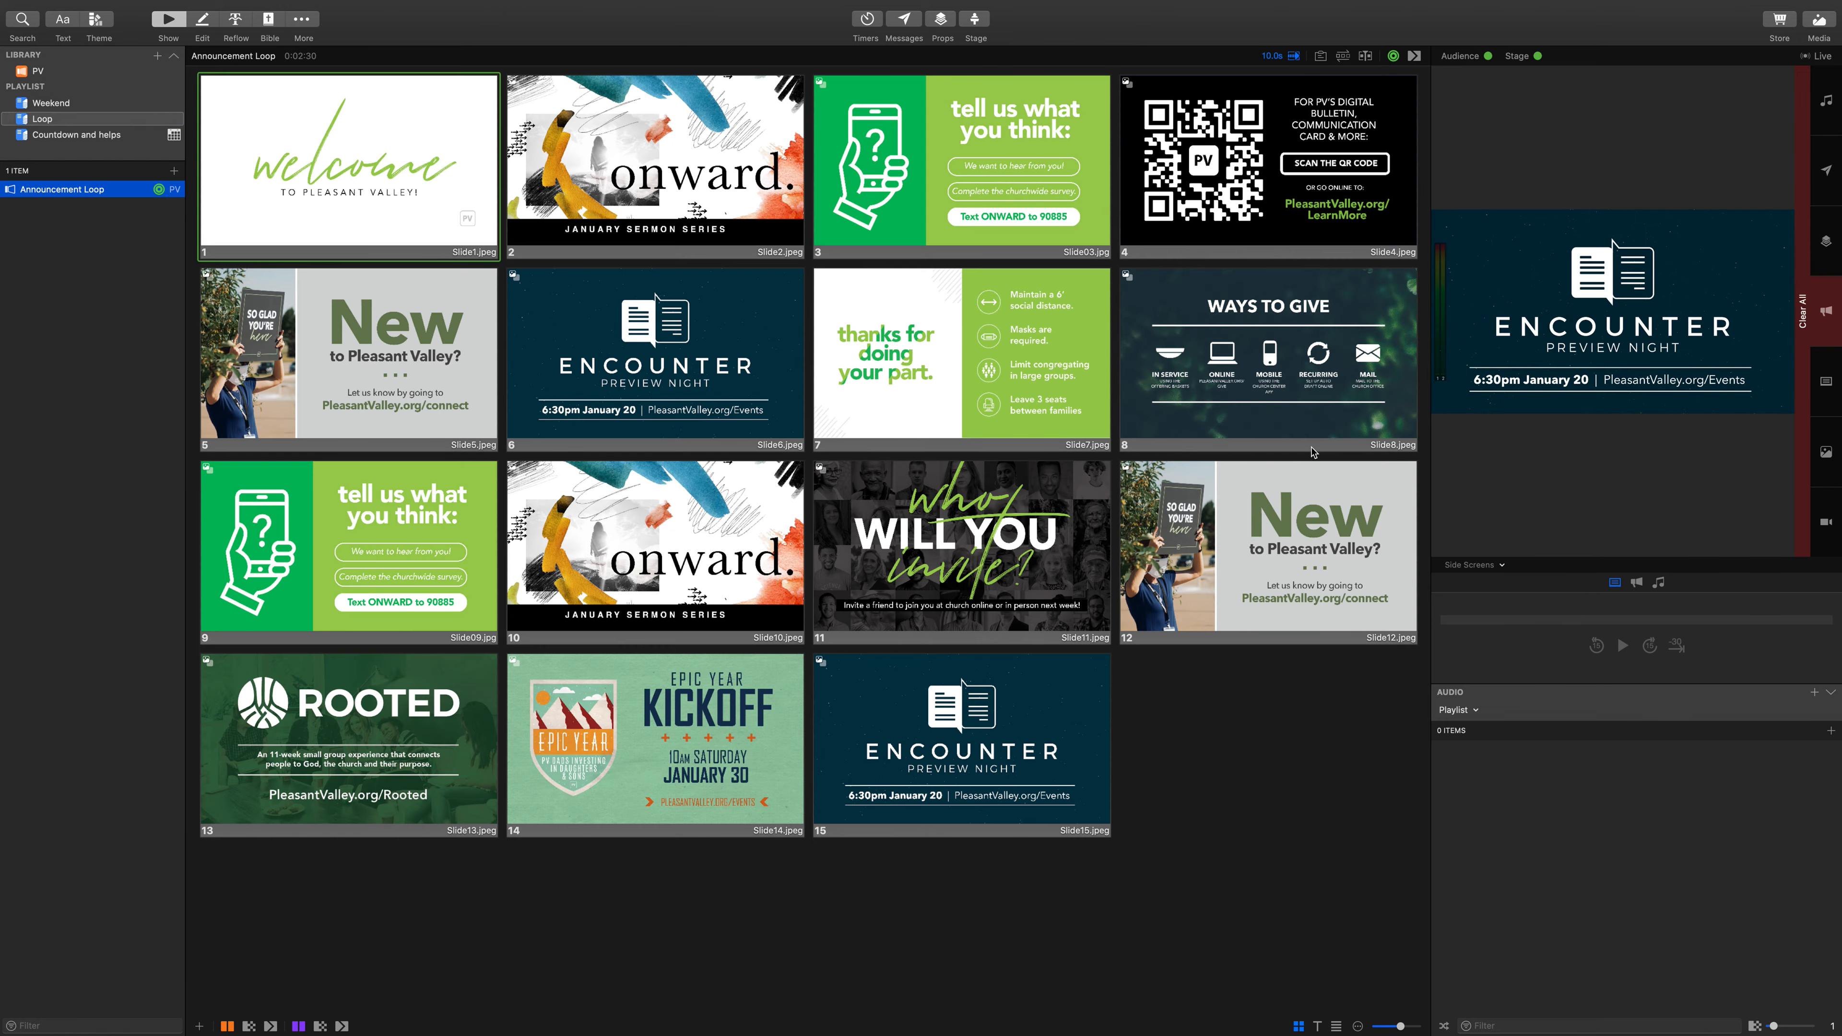
# Step: Open Message in the Weekend playlist and trigger slide 2, the lead pastor's lower-third video
pyautogui.click(69, 106)
pyautogui.click(82, 280)
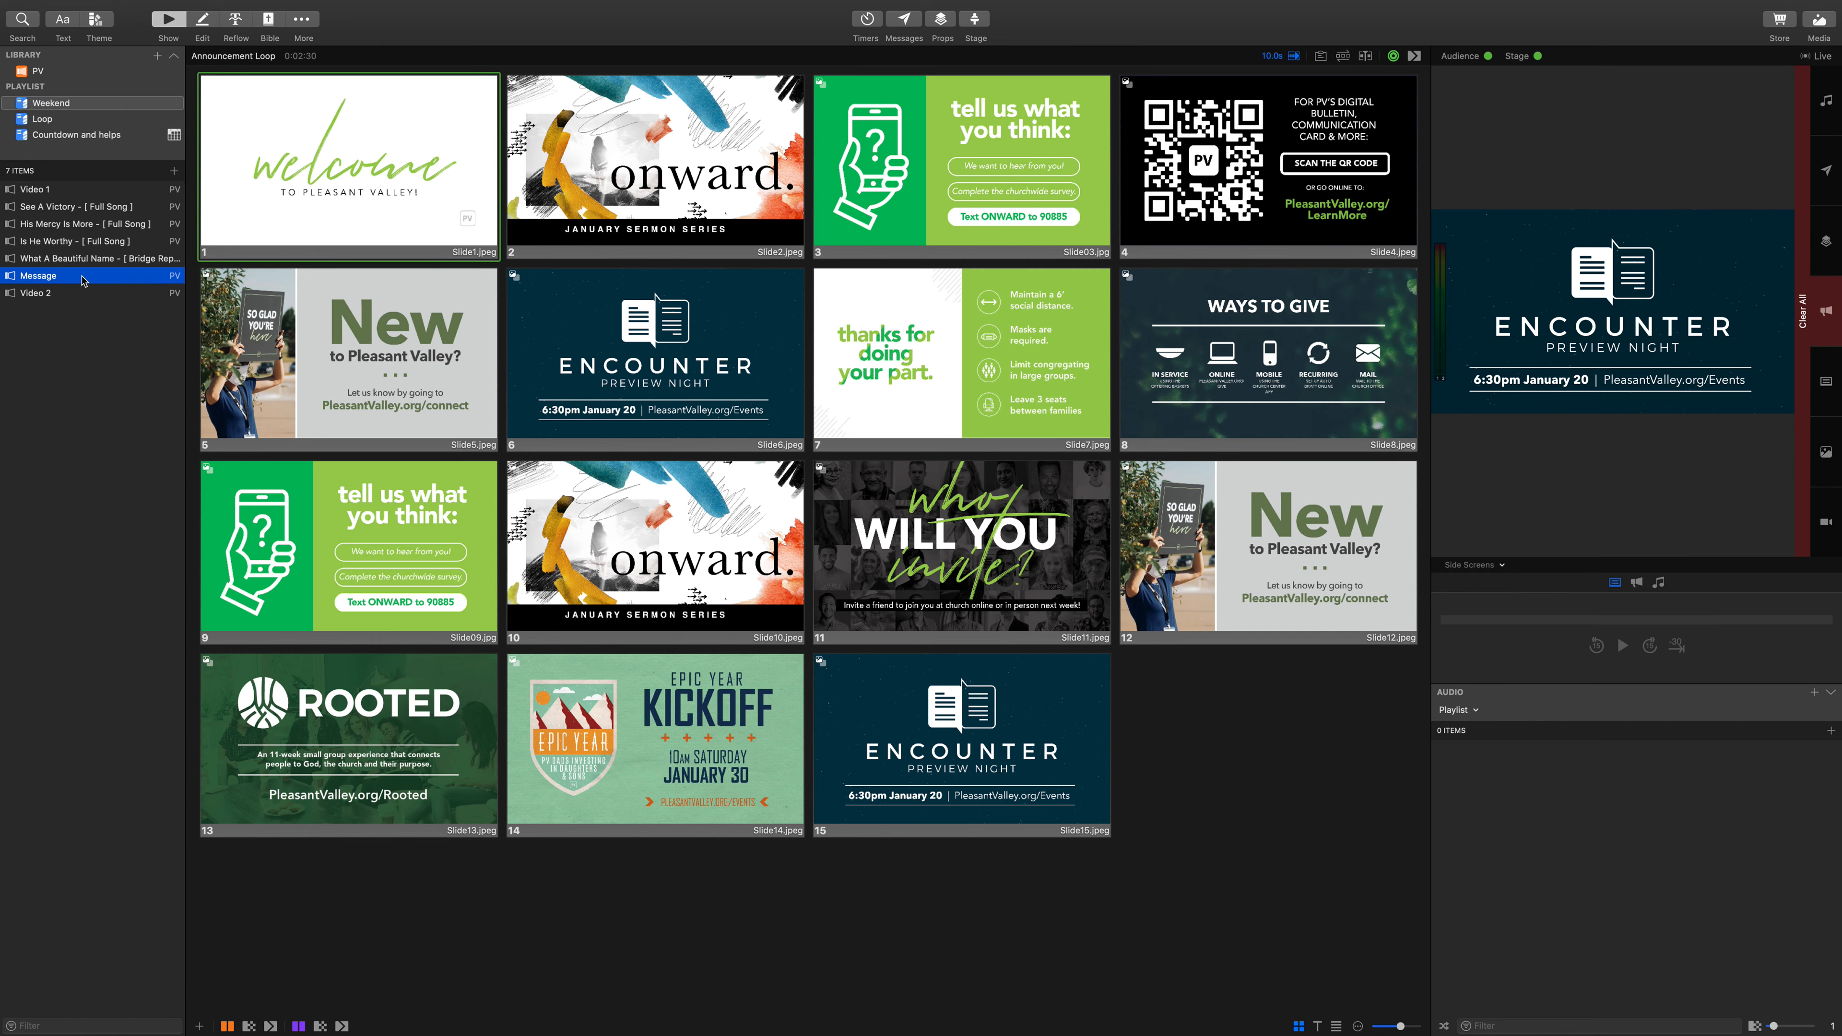
pyautogui.scroll(3, 872, 267)
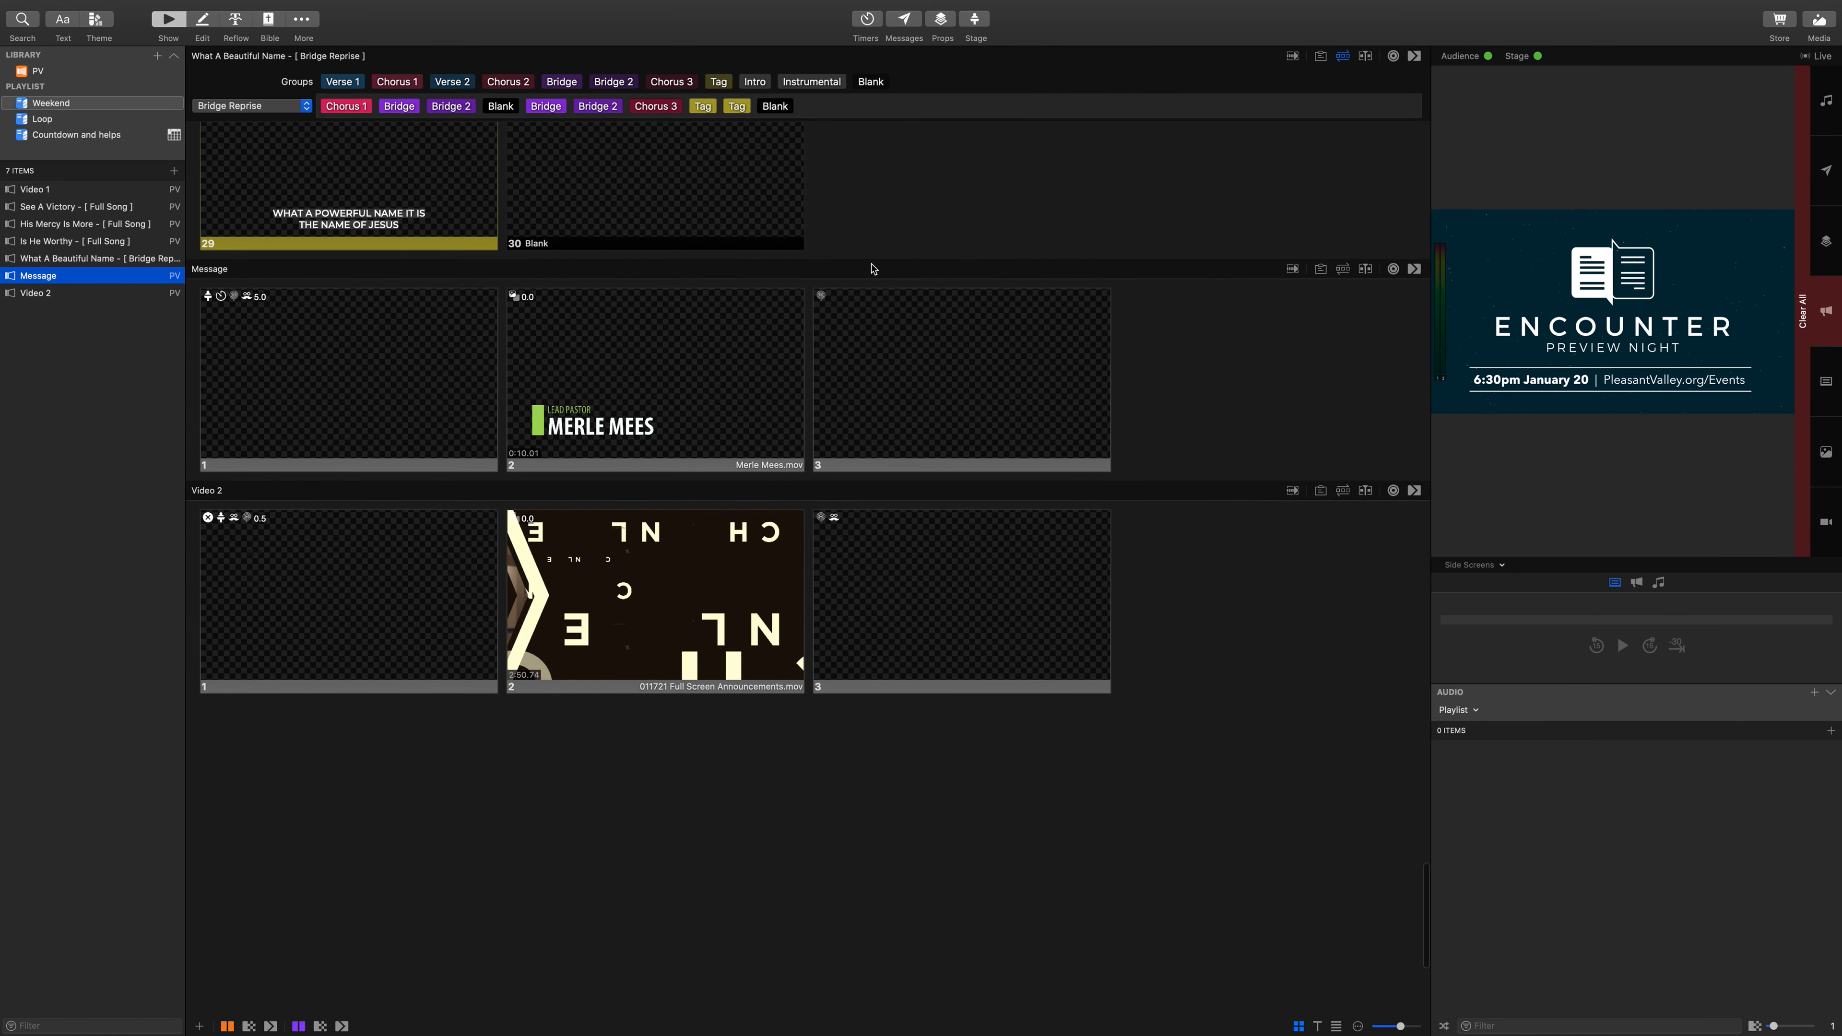
pyautogui.click(706, 420)
# Step: Trigger Tag slides 27 and 28 of What A Beautiful Name, and list the screens available for the output preview
pyautogui.scroll(5, 706, 420)
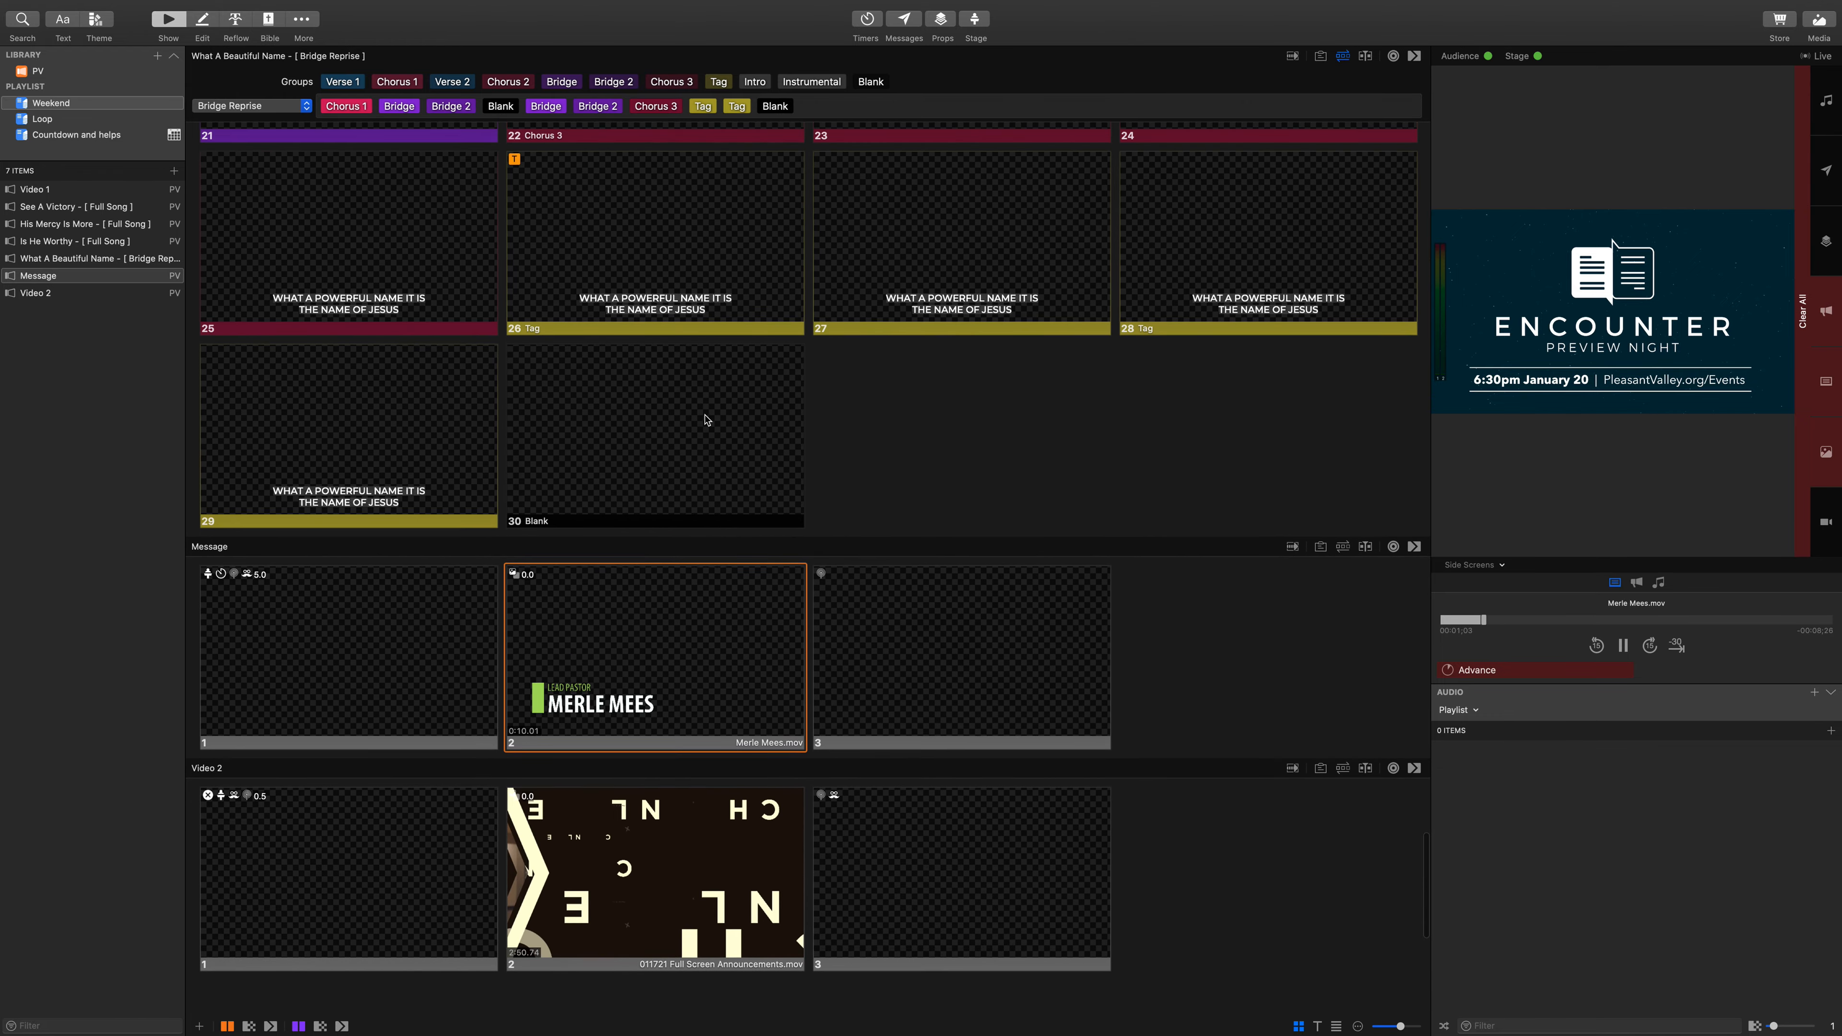
pyautogui.click(978, 386)
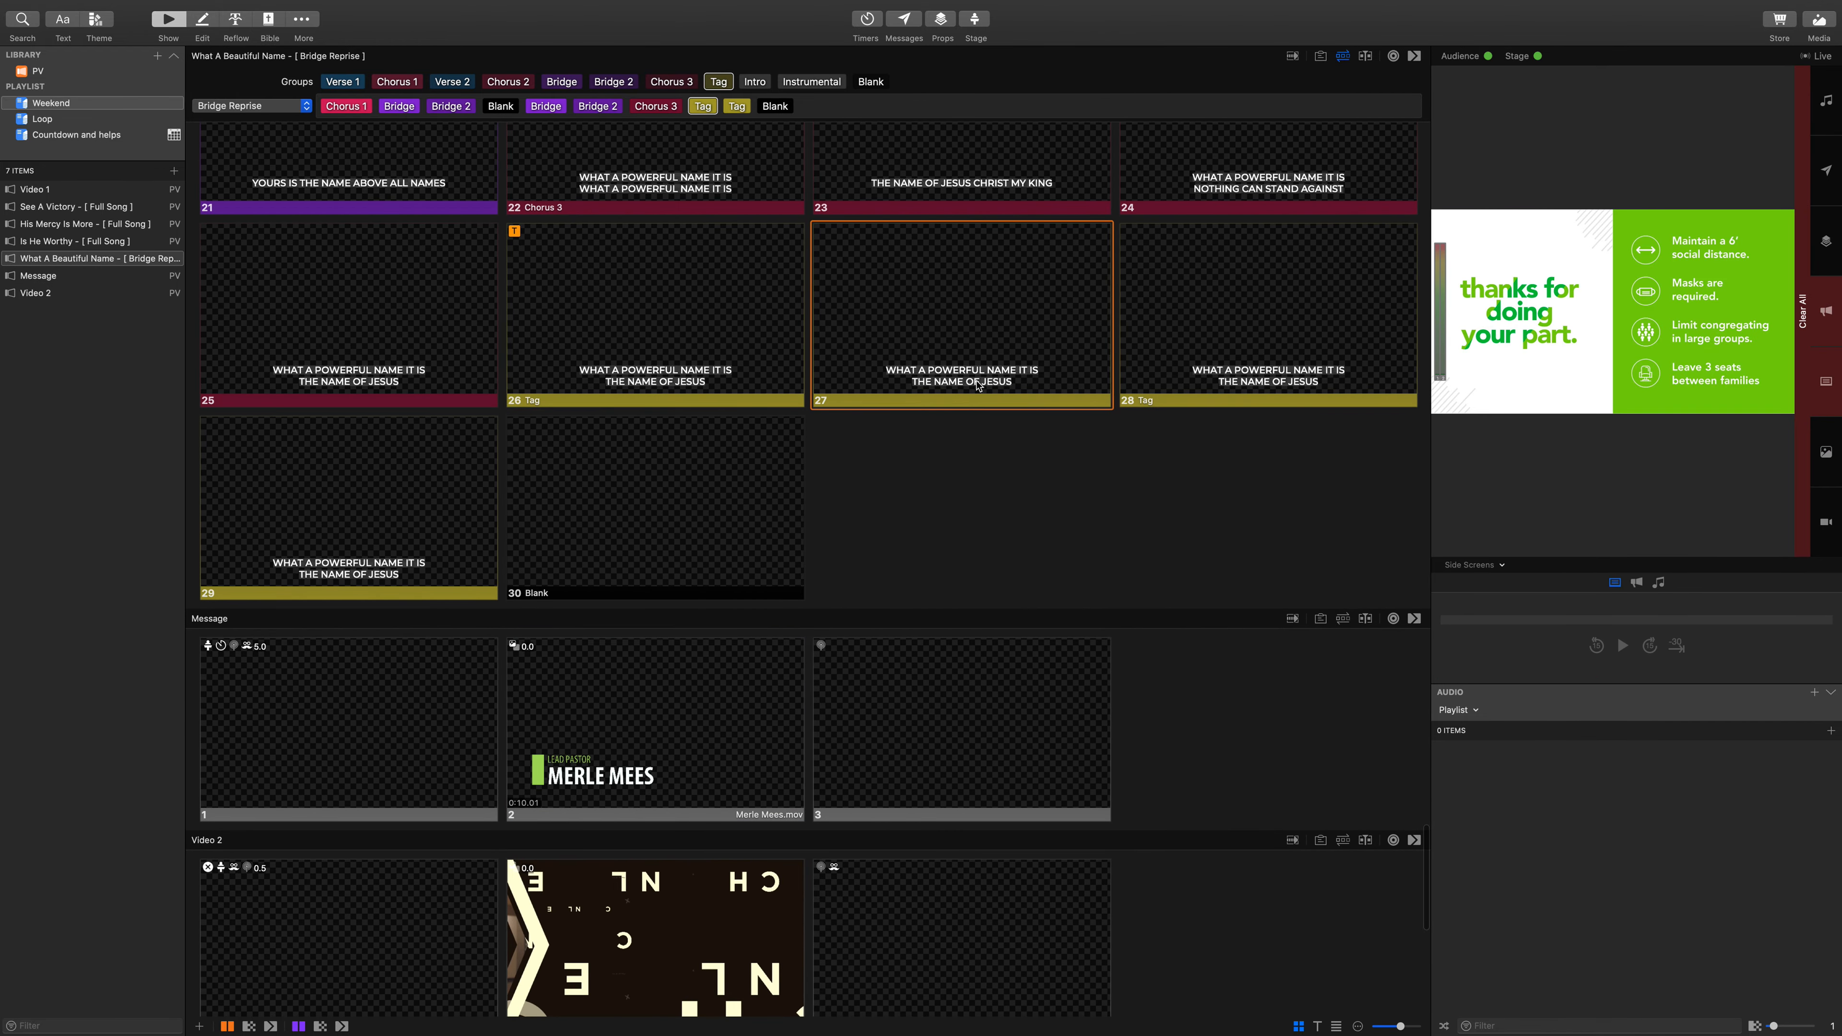
pyautogui.click(1215, 385)
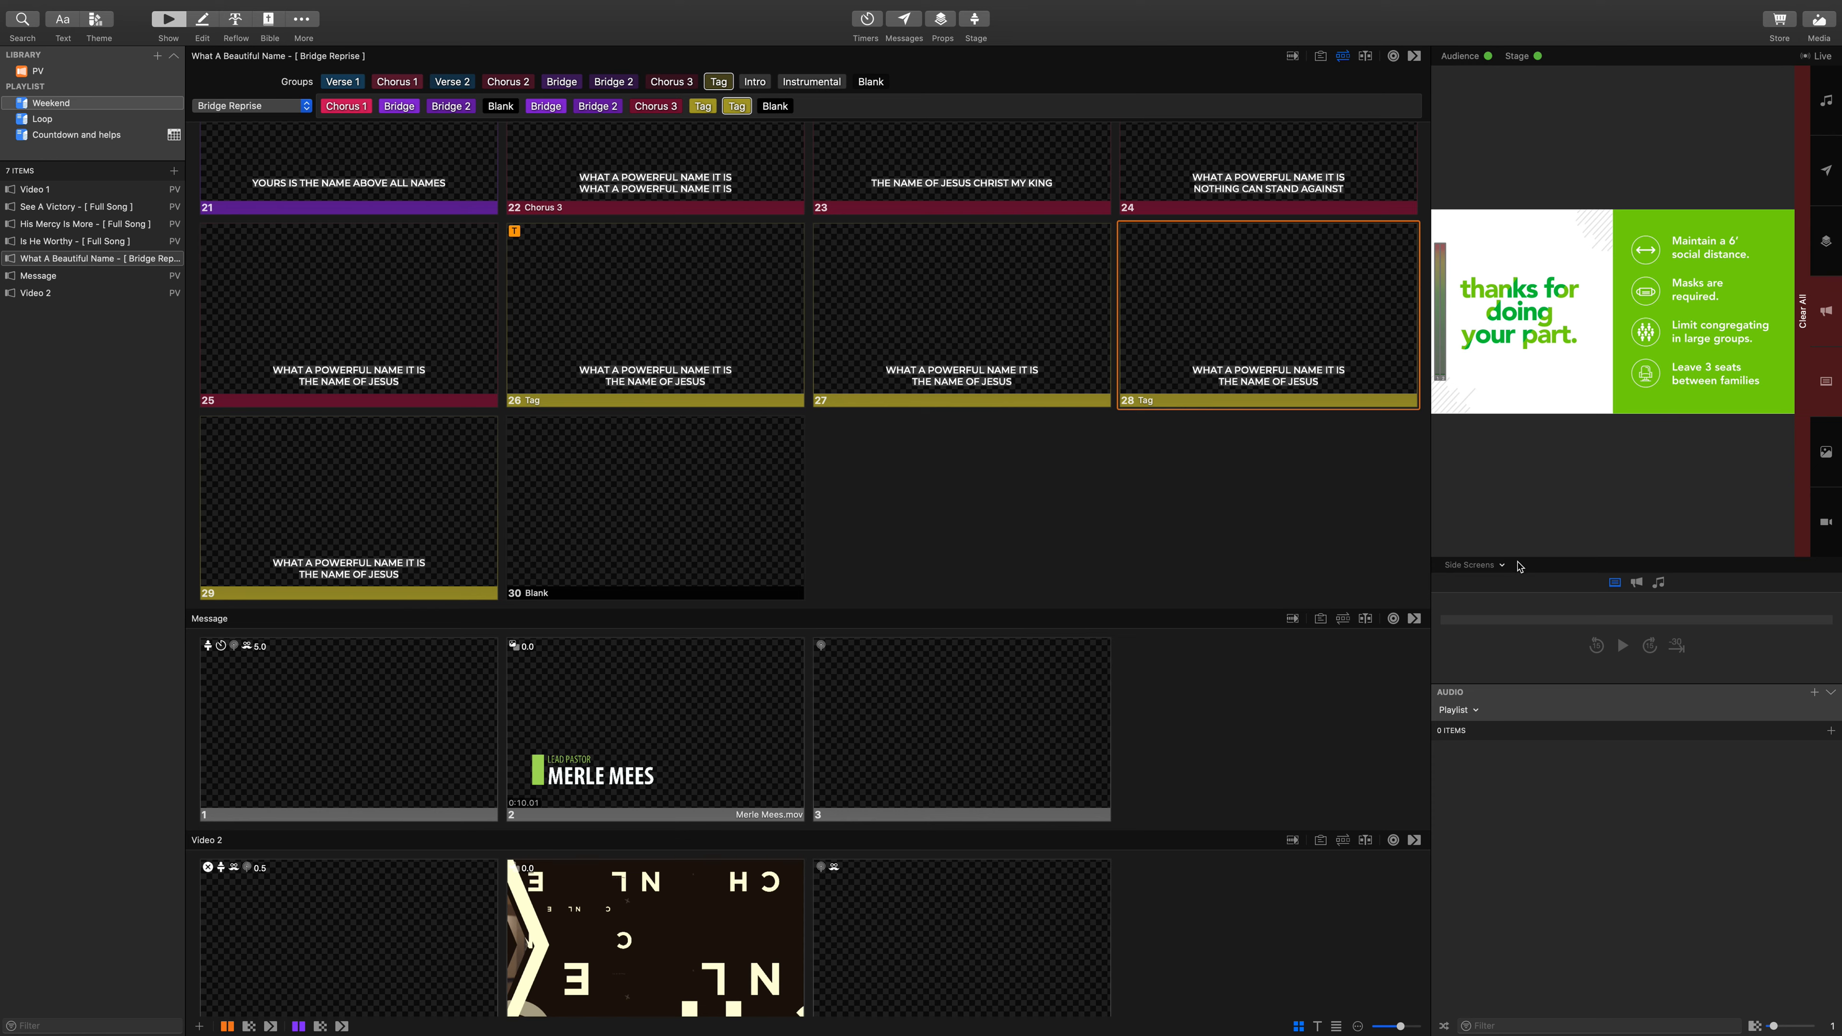
pyautogui.click(1494, 568)
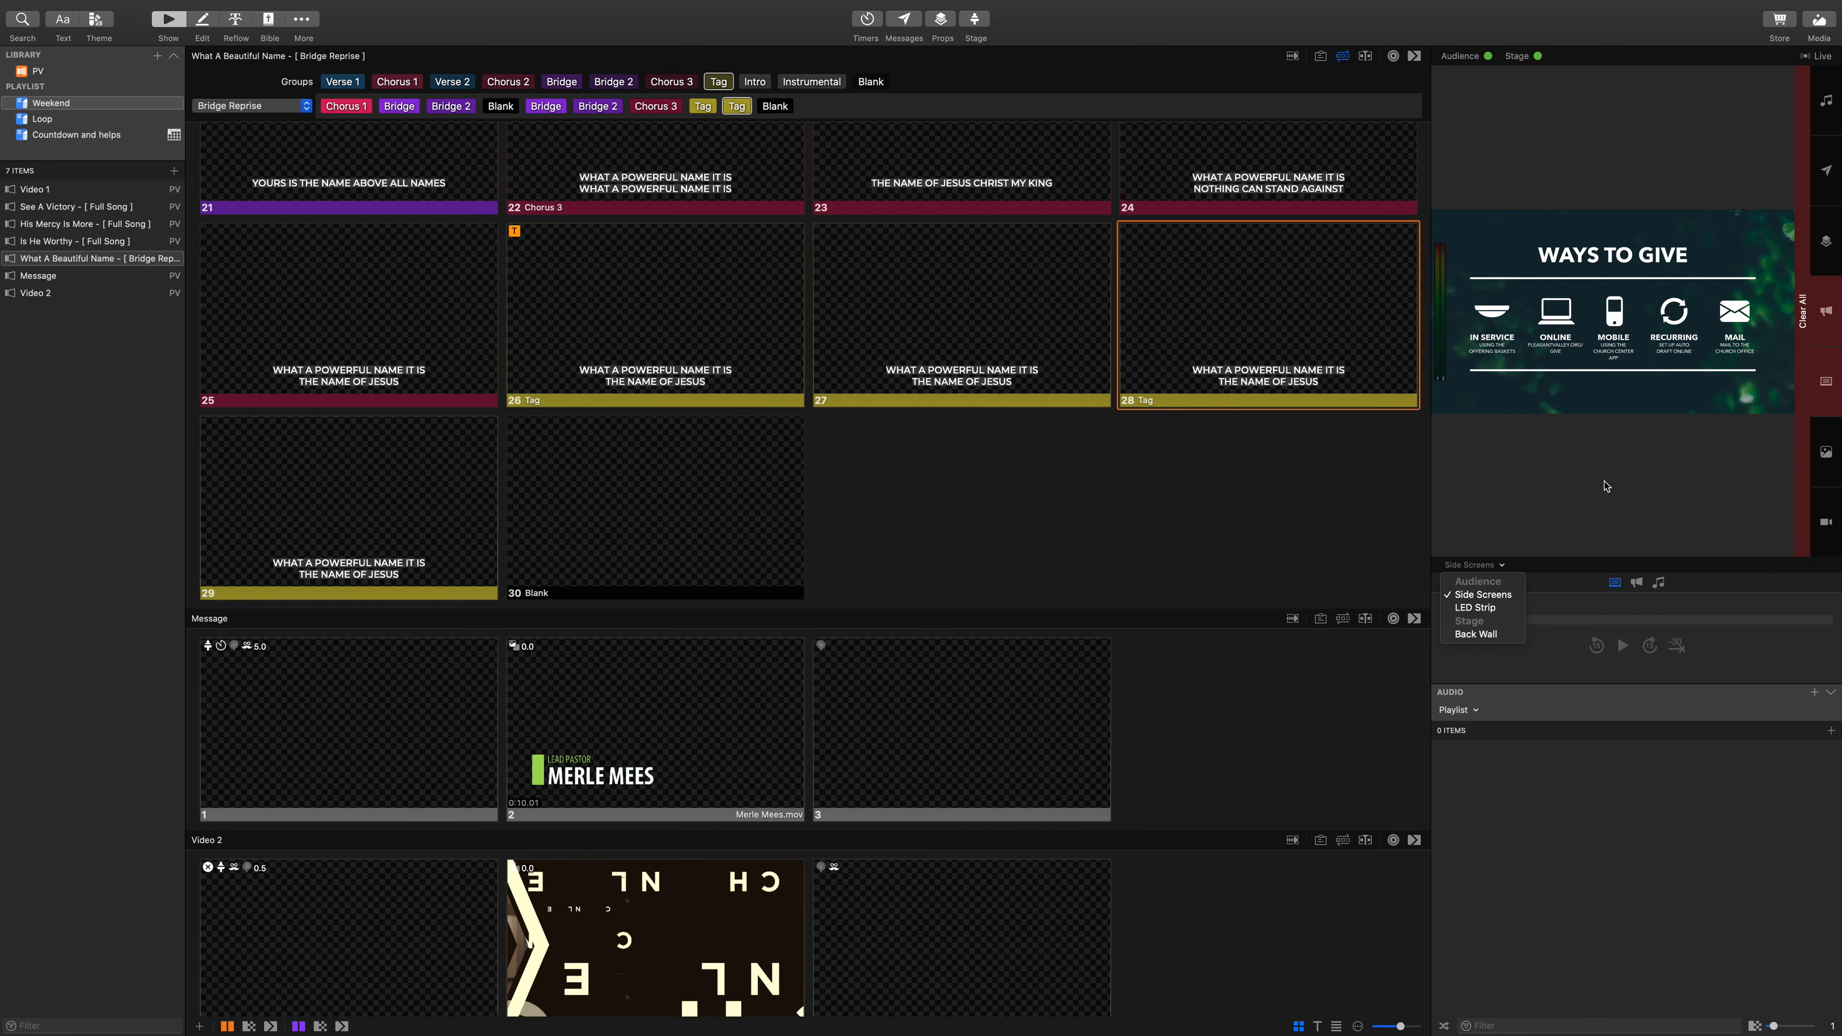
# Step: Trigger slides 2 and 3 of Message, and check the list of preview screens, keeping Side Screens
pyautogui.click(688, 745)
pyautogui.click(991, 742)
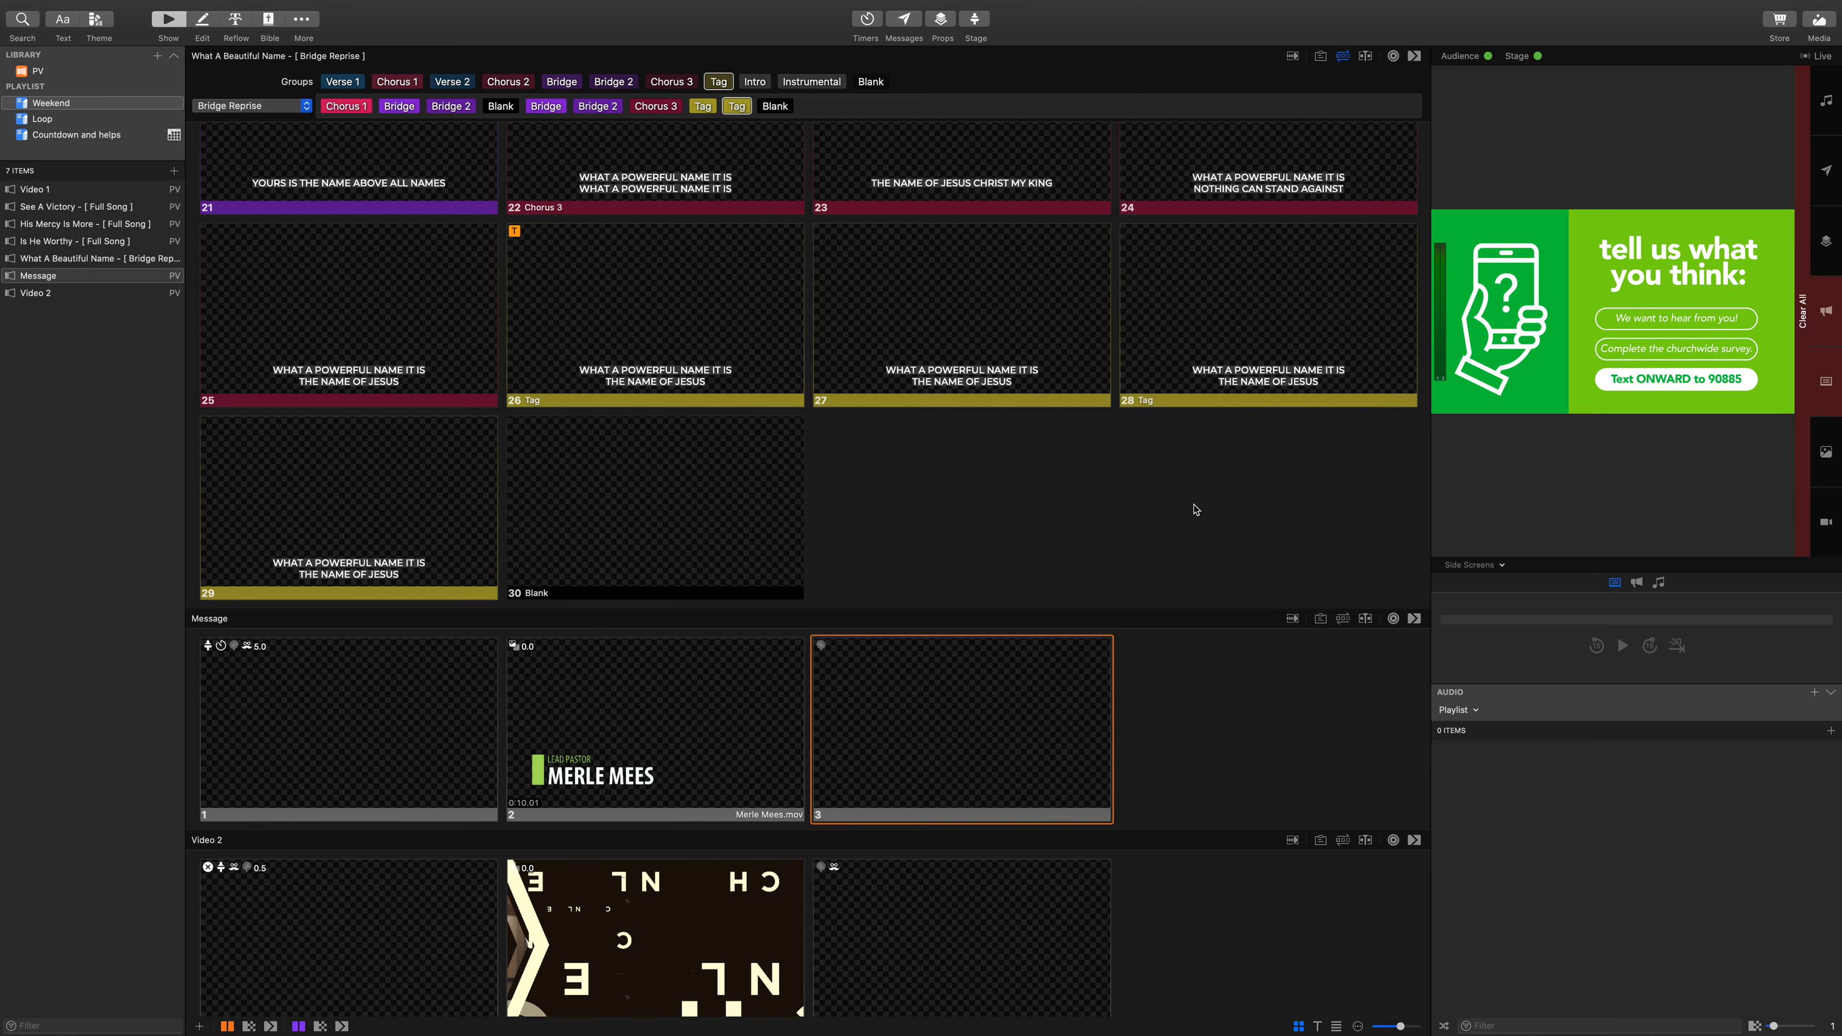
pyautogui.click(1472, 565)
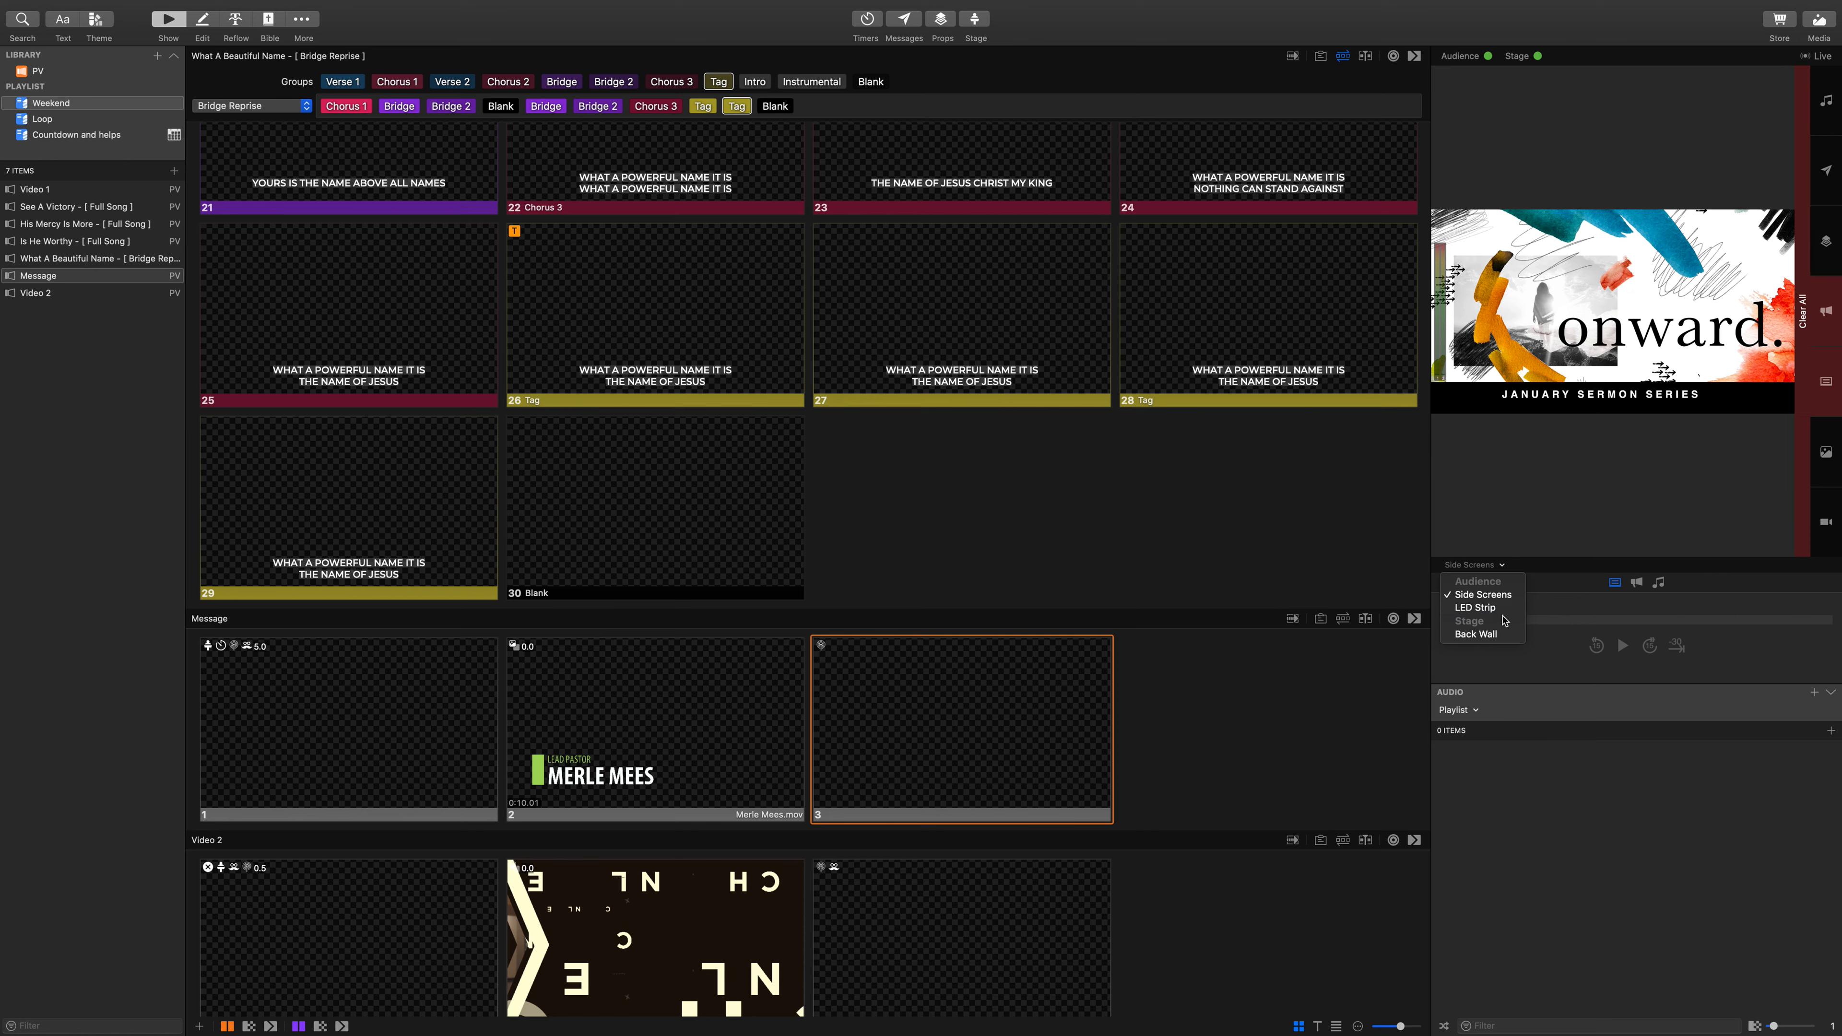
pyautogui.click(1559, 566)
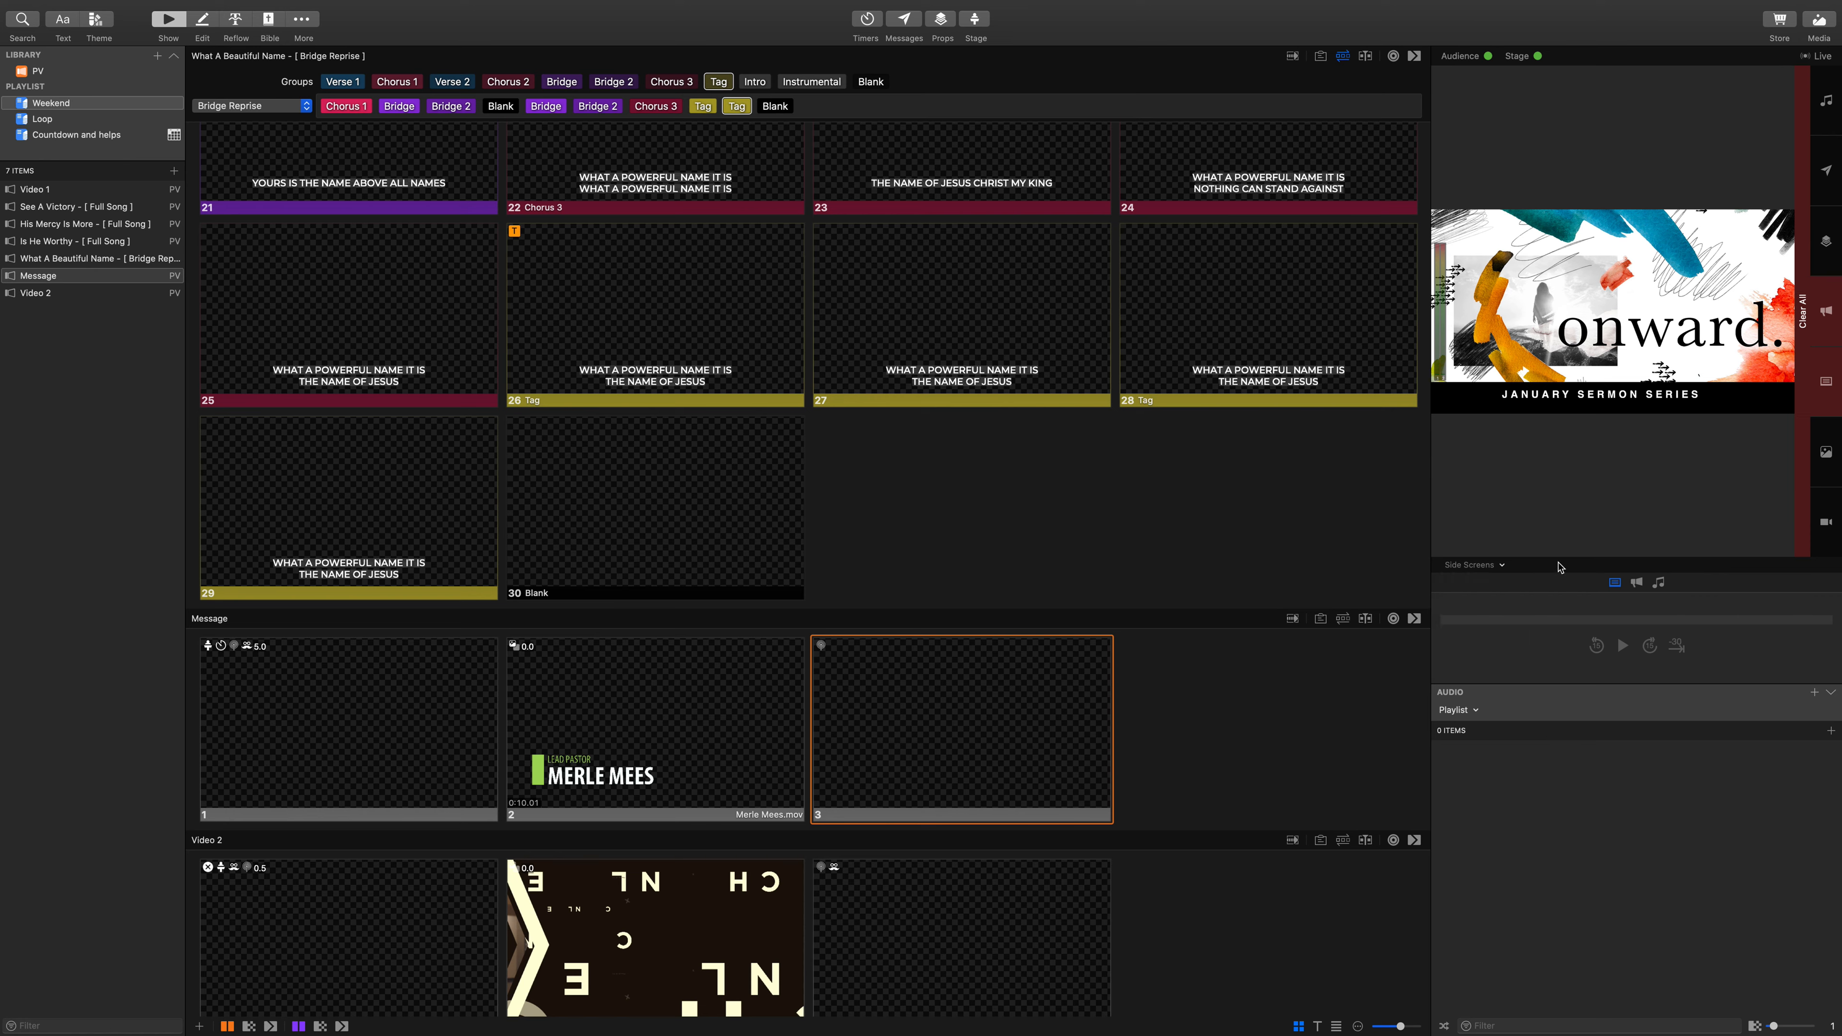
# Step: Return to Announcement Loop in the Loop playlist
pyautogui.click(71, 119)
pyautogui.click(84, 192)
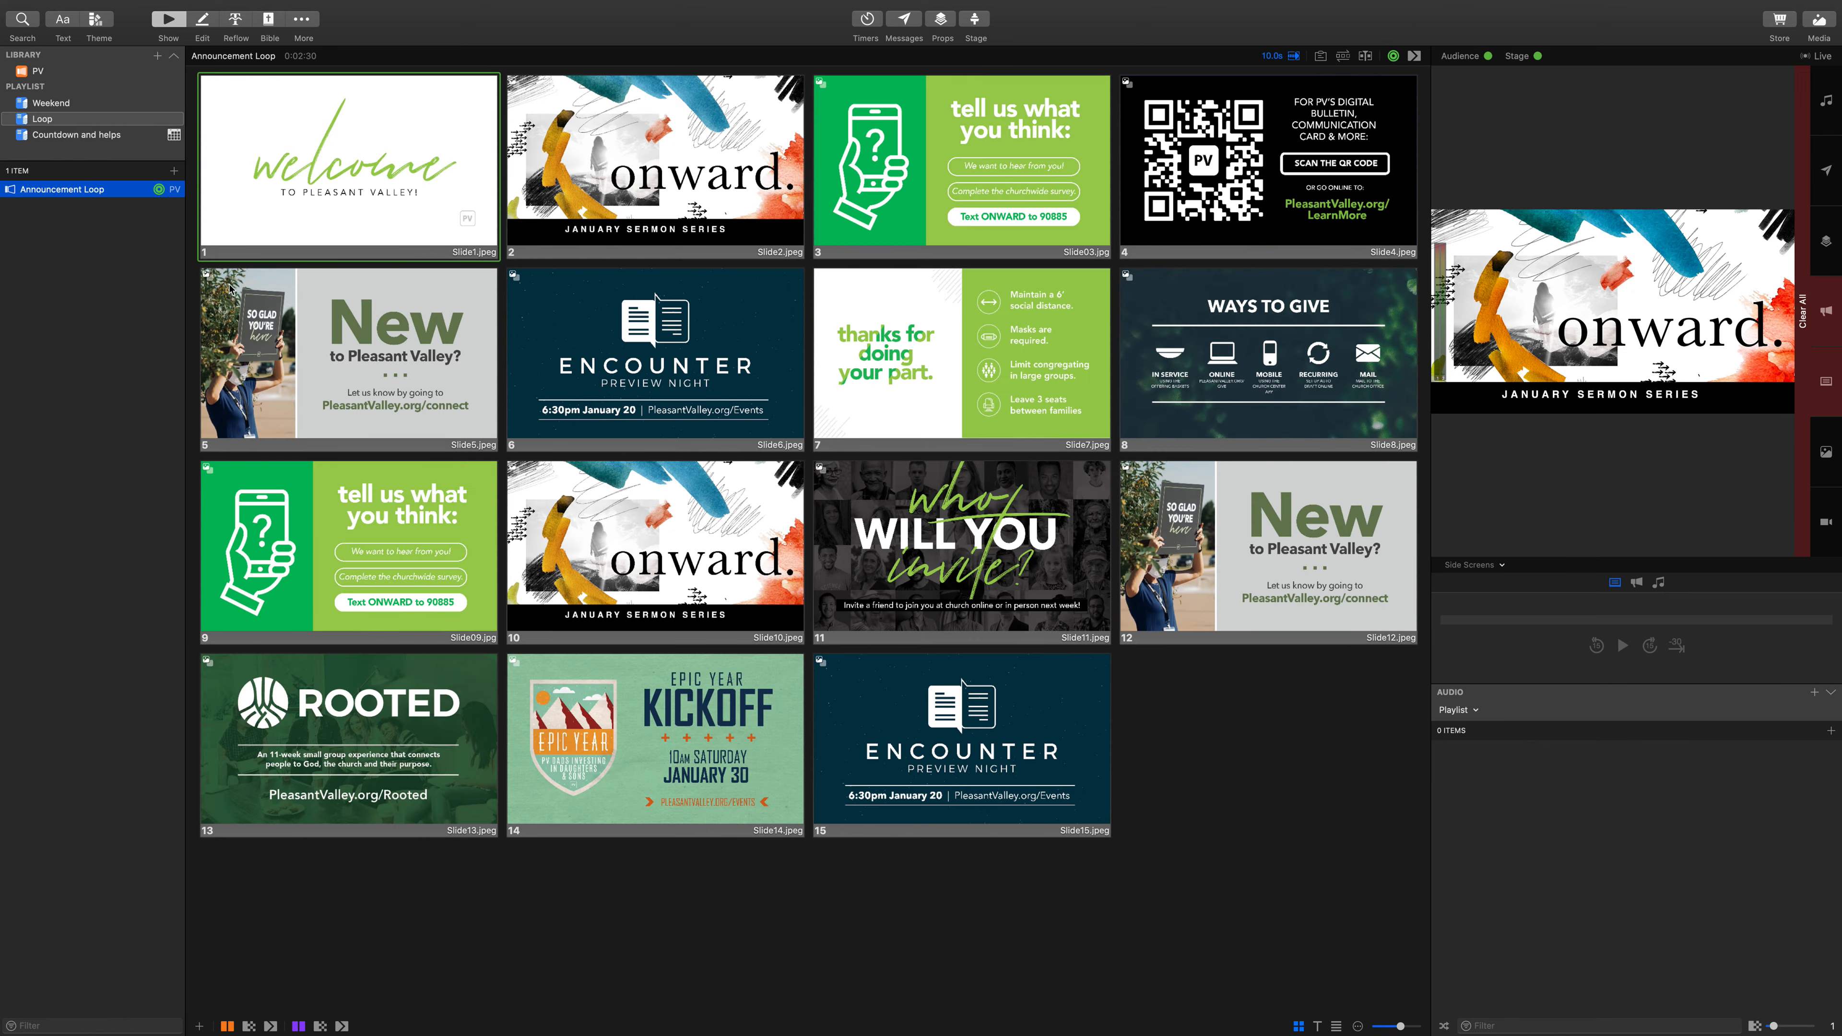
# Step: Run Video 1 of the Weekend playlist from slide 1 to slide 3, pausing the full-screen announcements video on the way
pyautogui.click(78, 108)
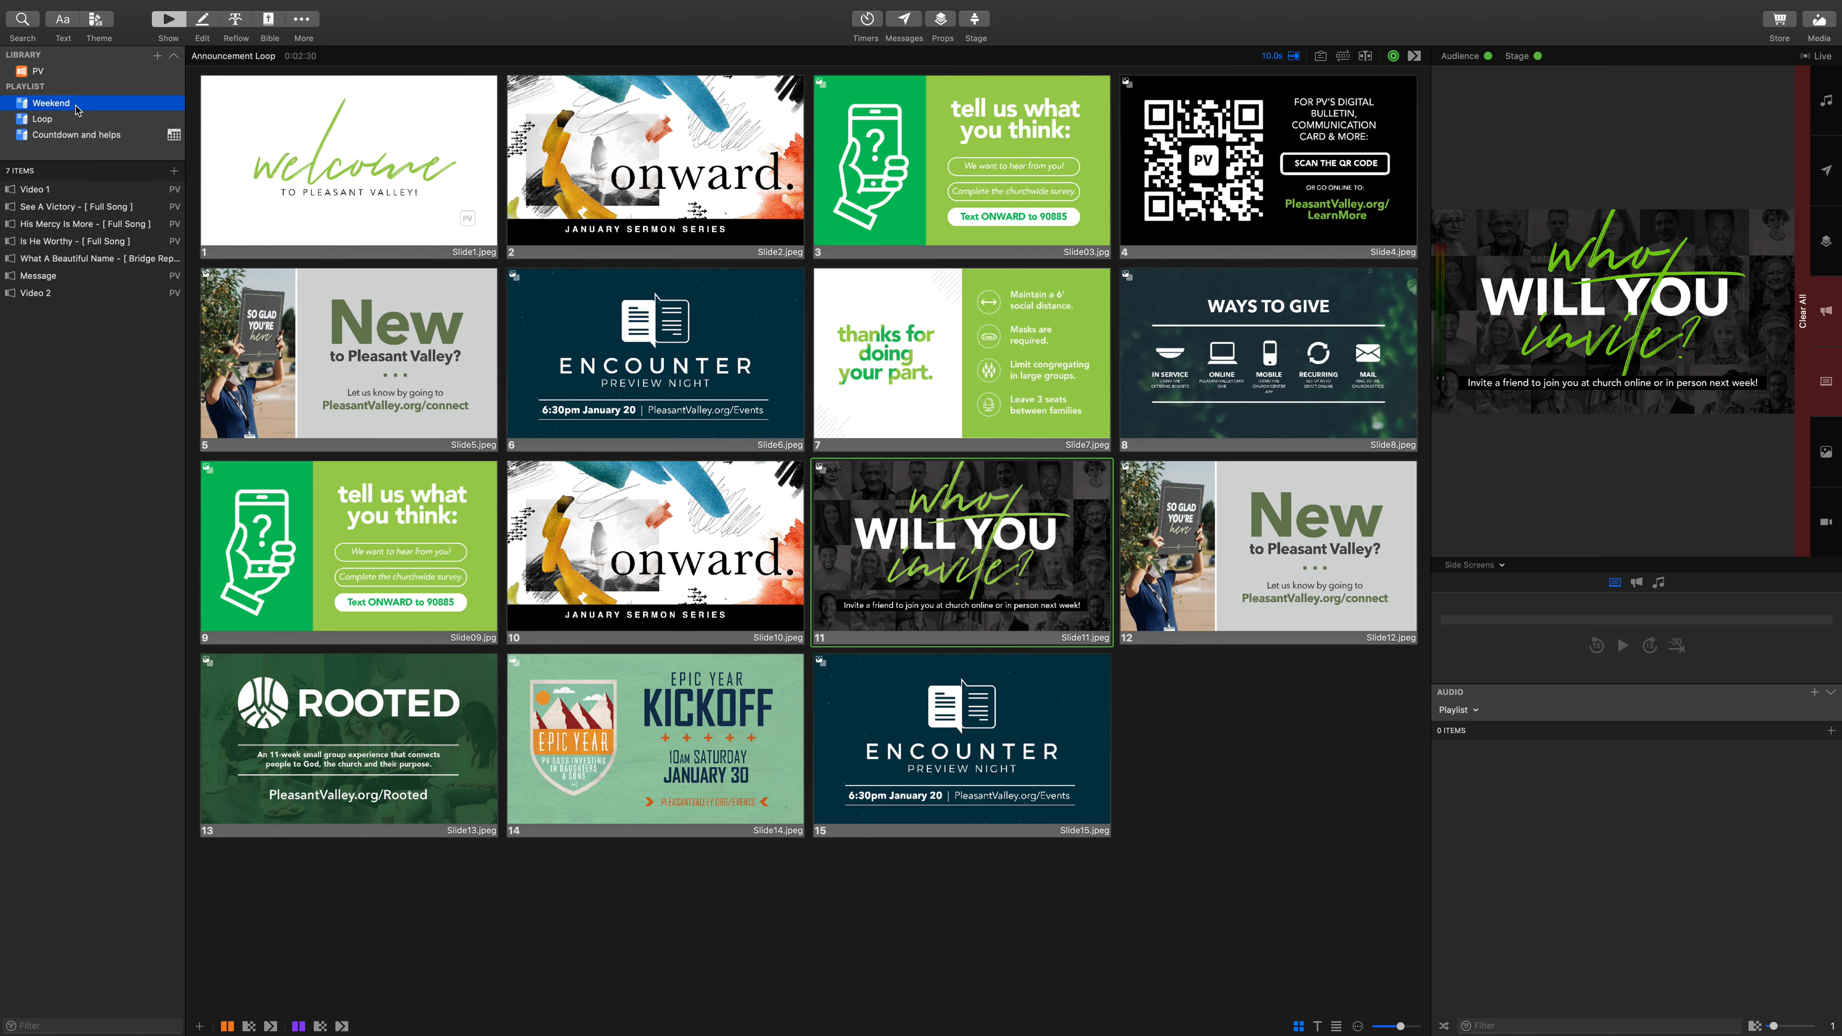
pyautogui.click(64, 192)
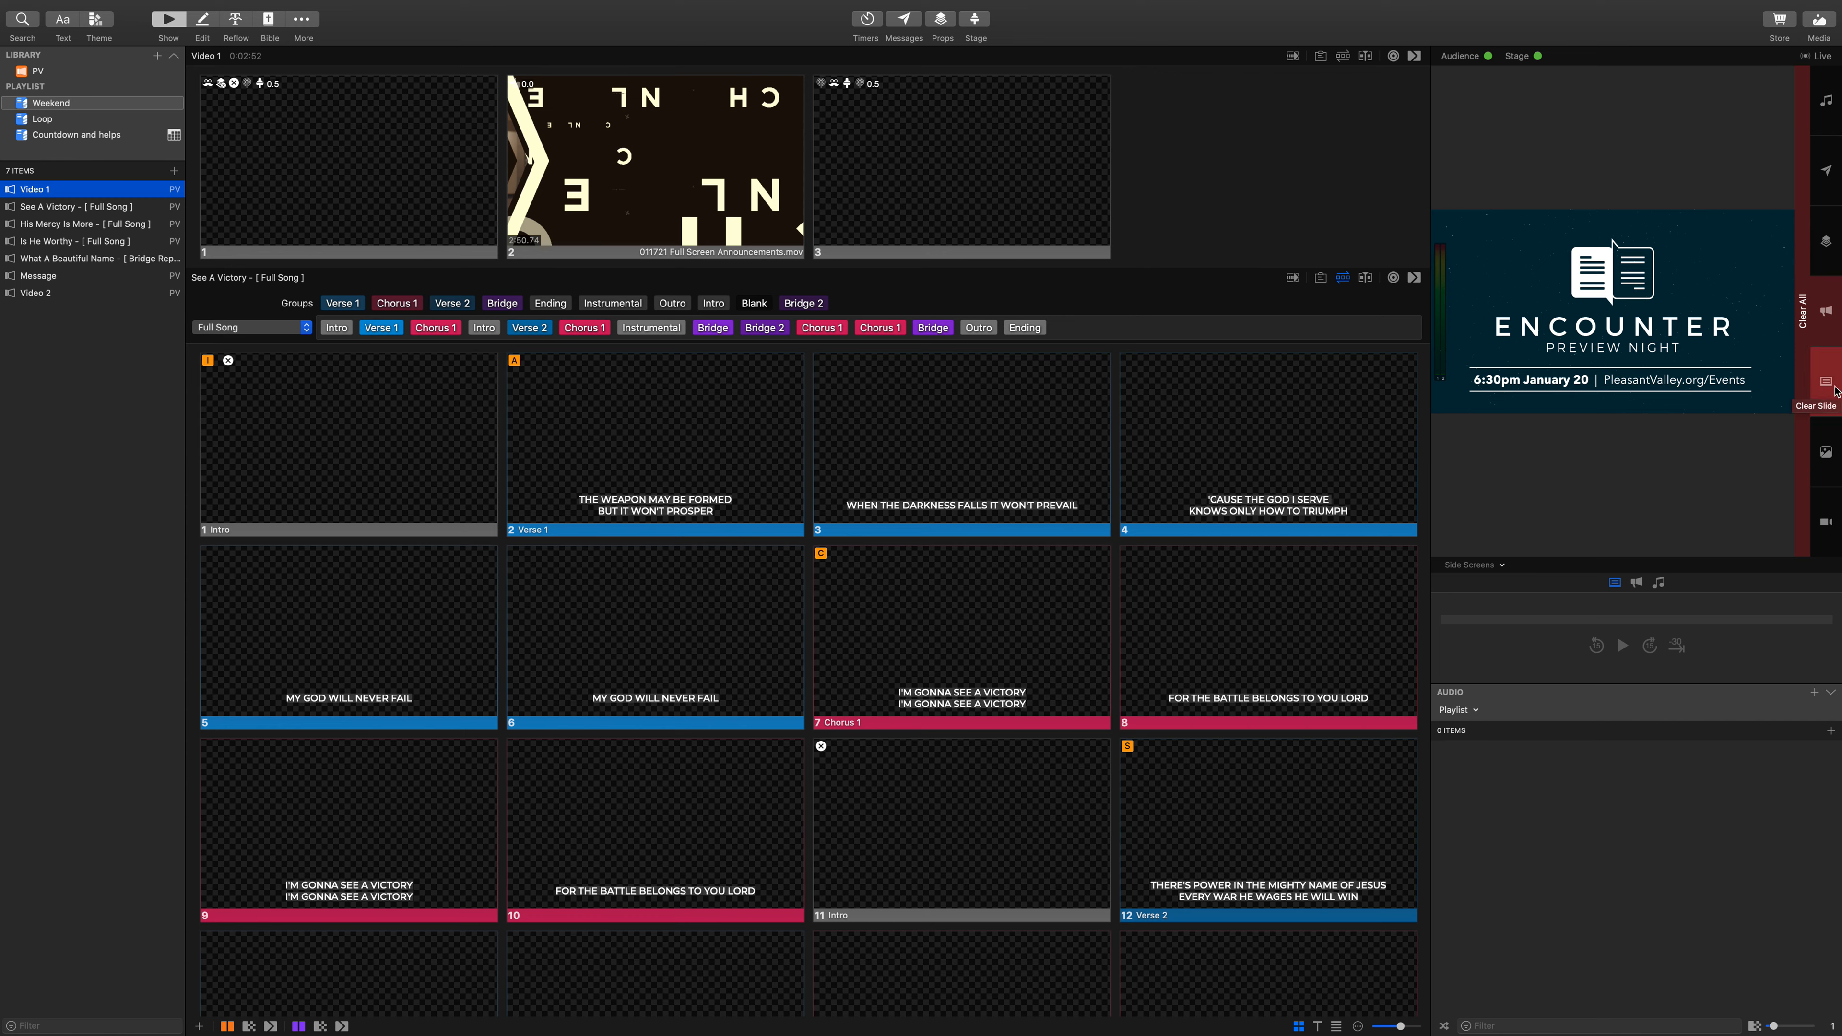
pyautogui.click(377, 159)
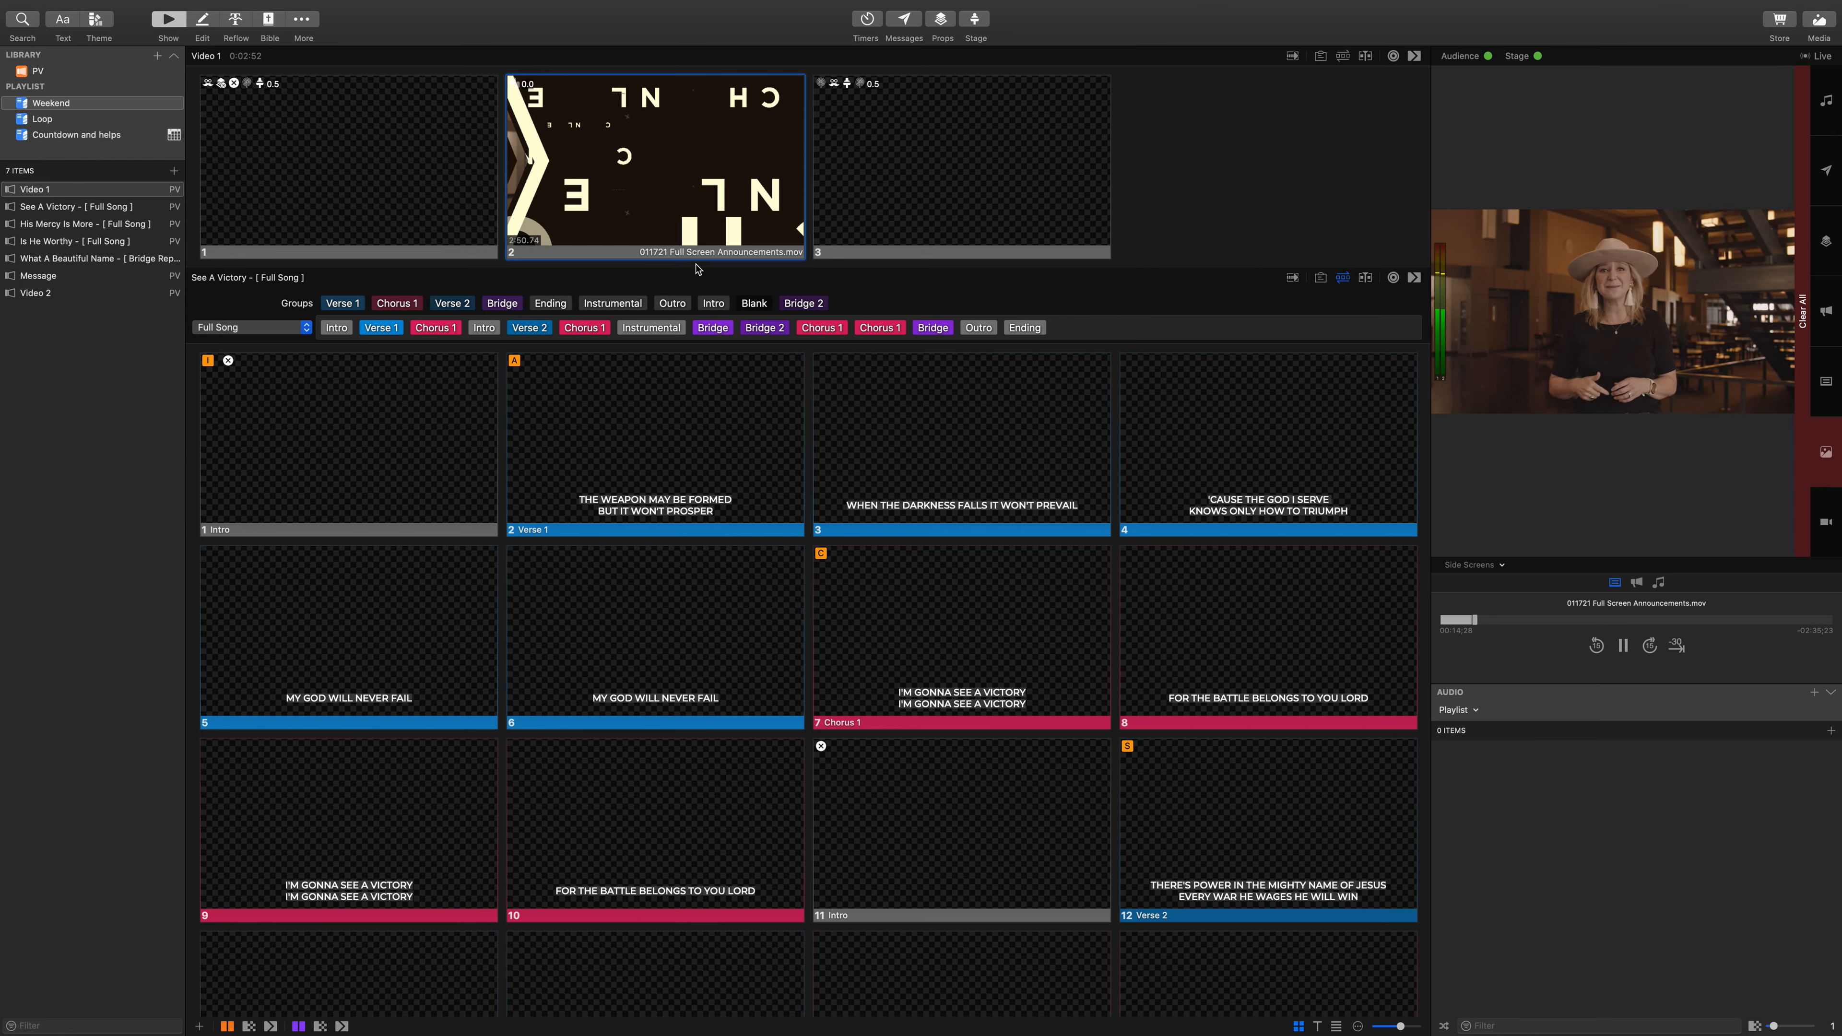
pyautogui.click(1624, 649)
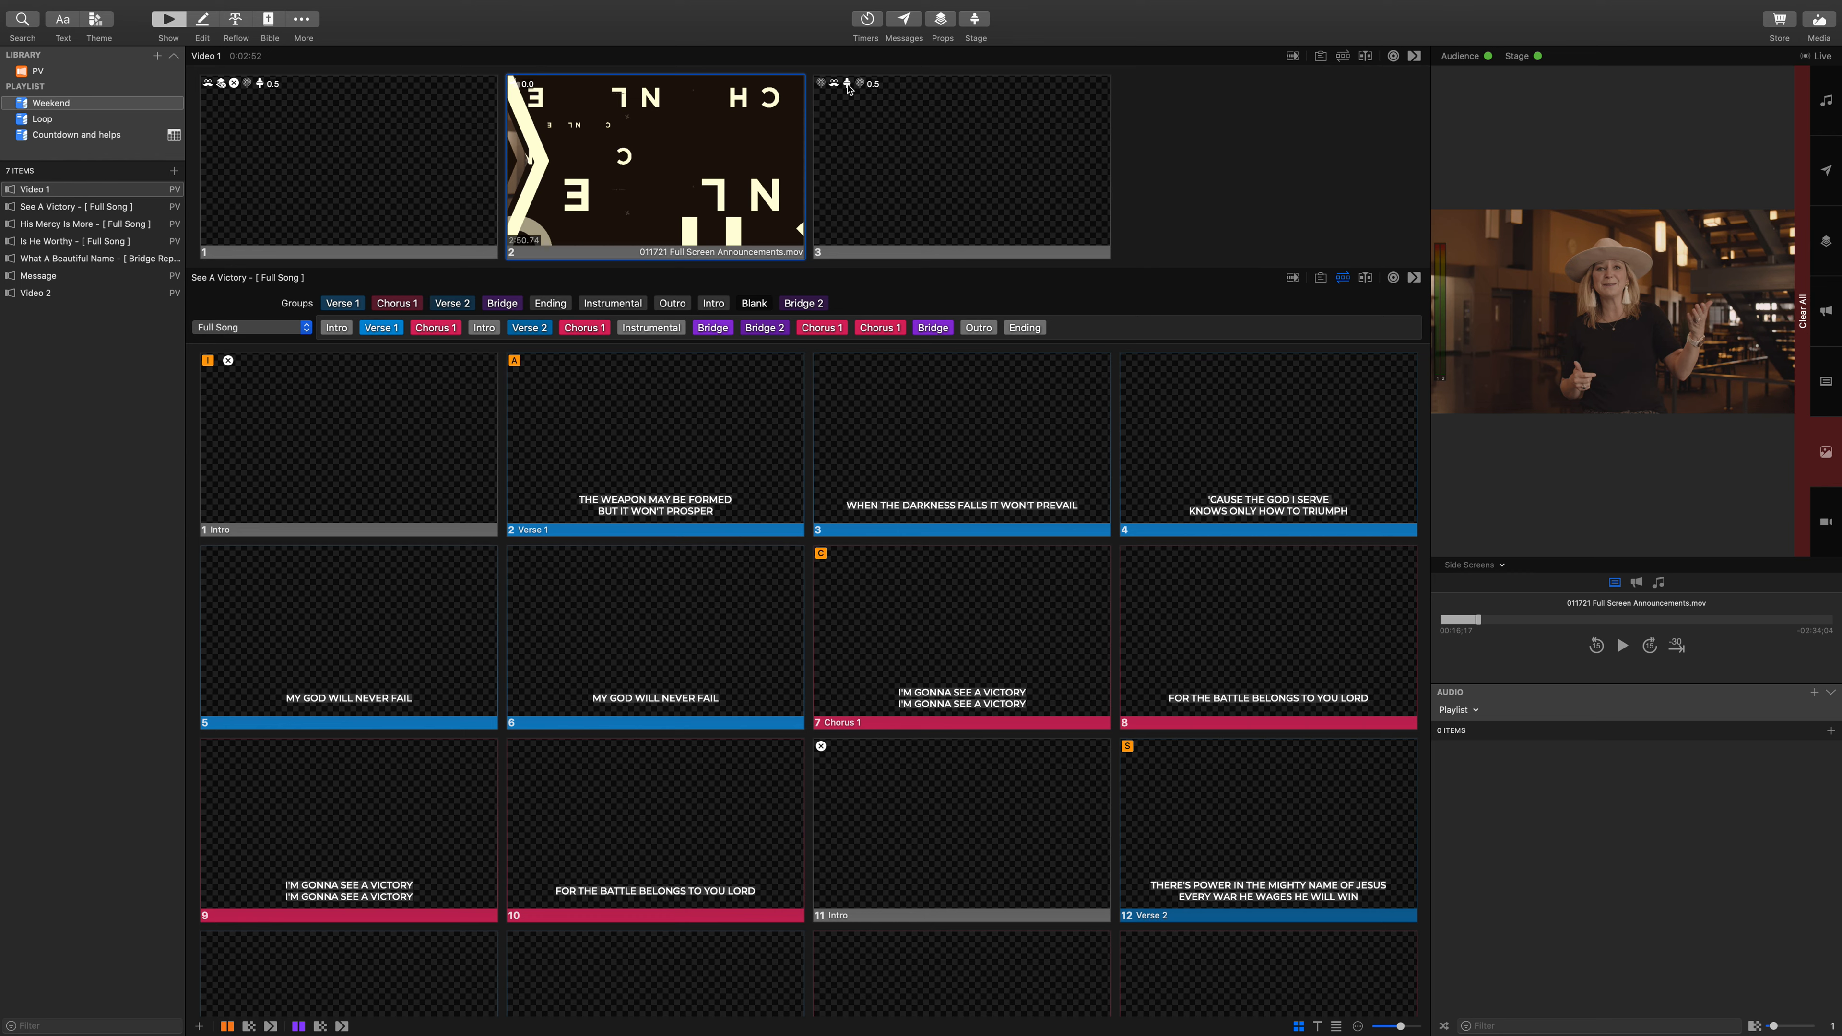
pyautogui.click(962, 194)
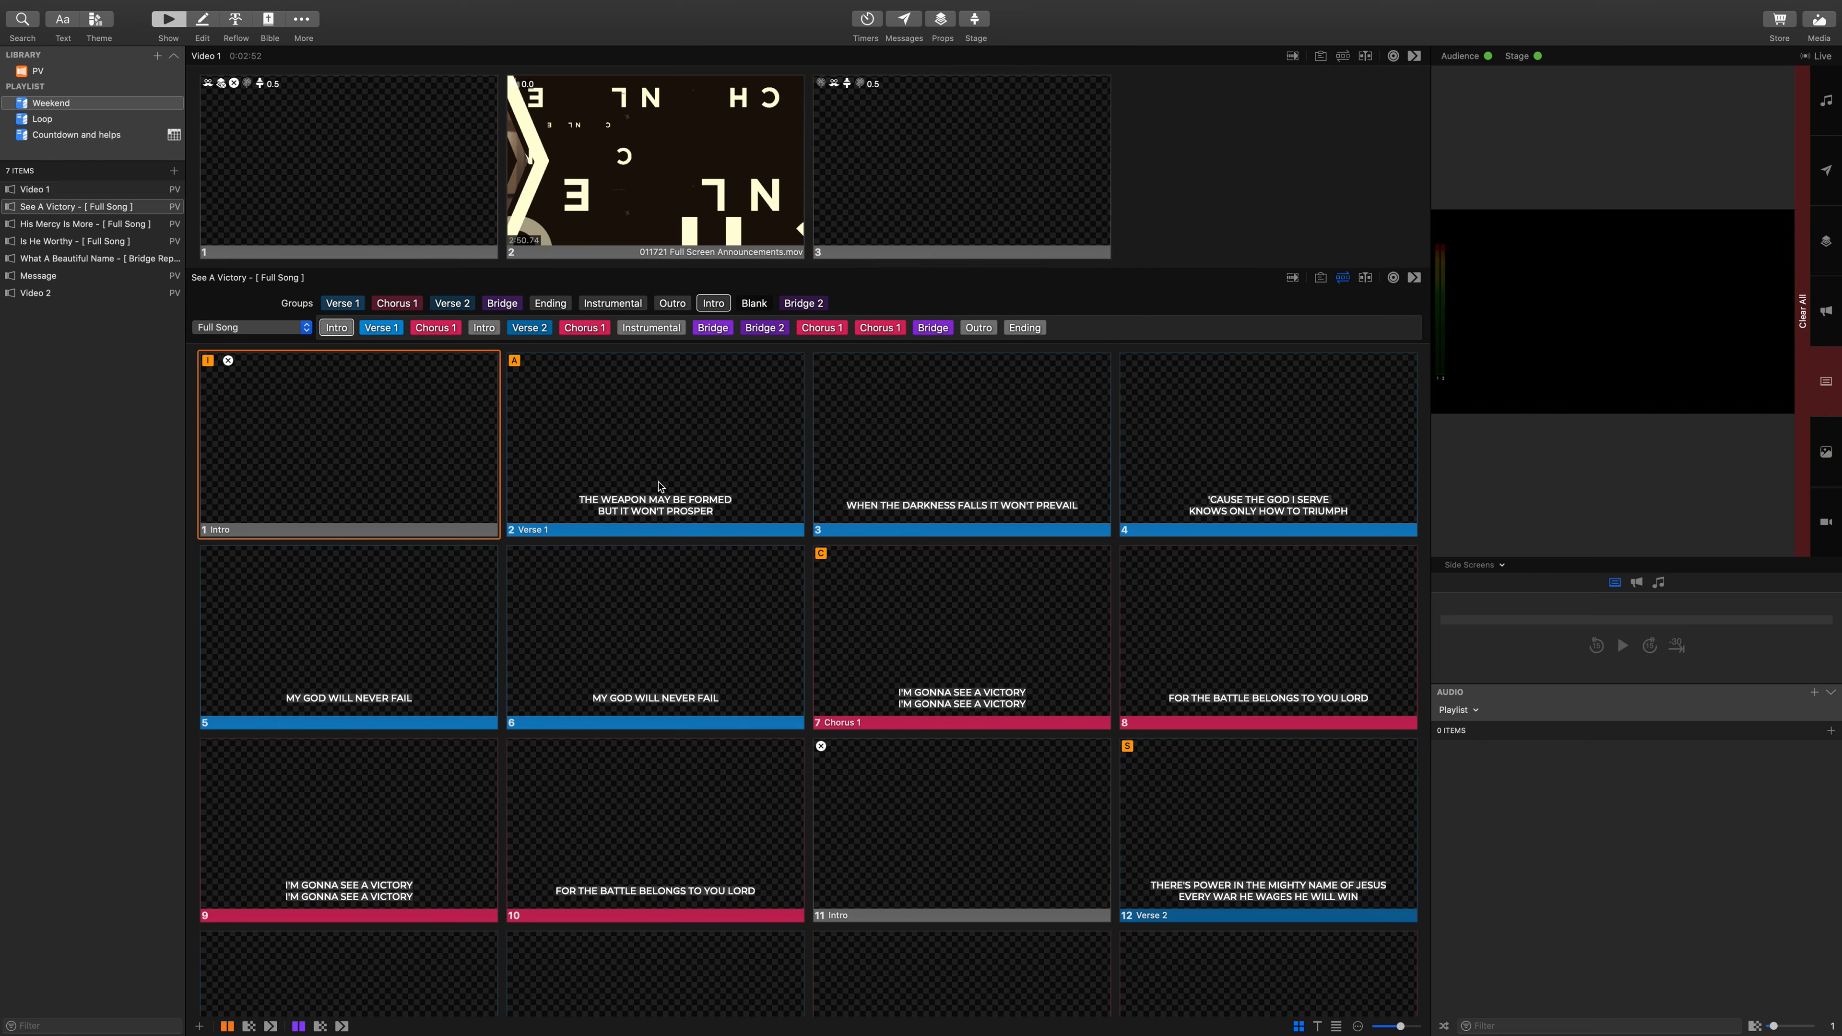
# Step: Switch the output preview to the Back Wall stage screen and trigger Verse 1 slide 2 of See A Victory
pyautogui.click(1482, 565)
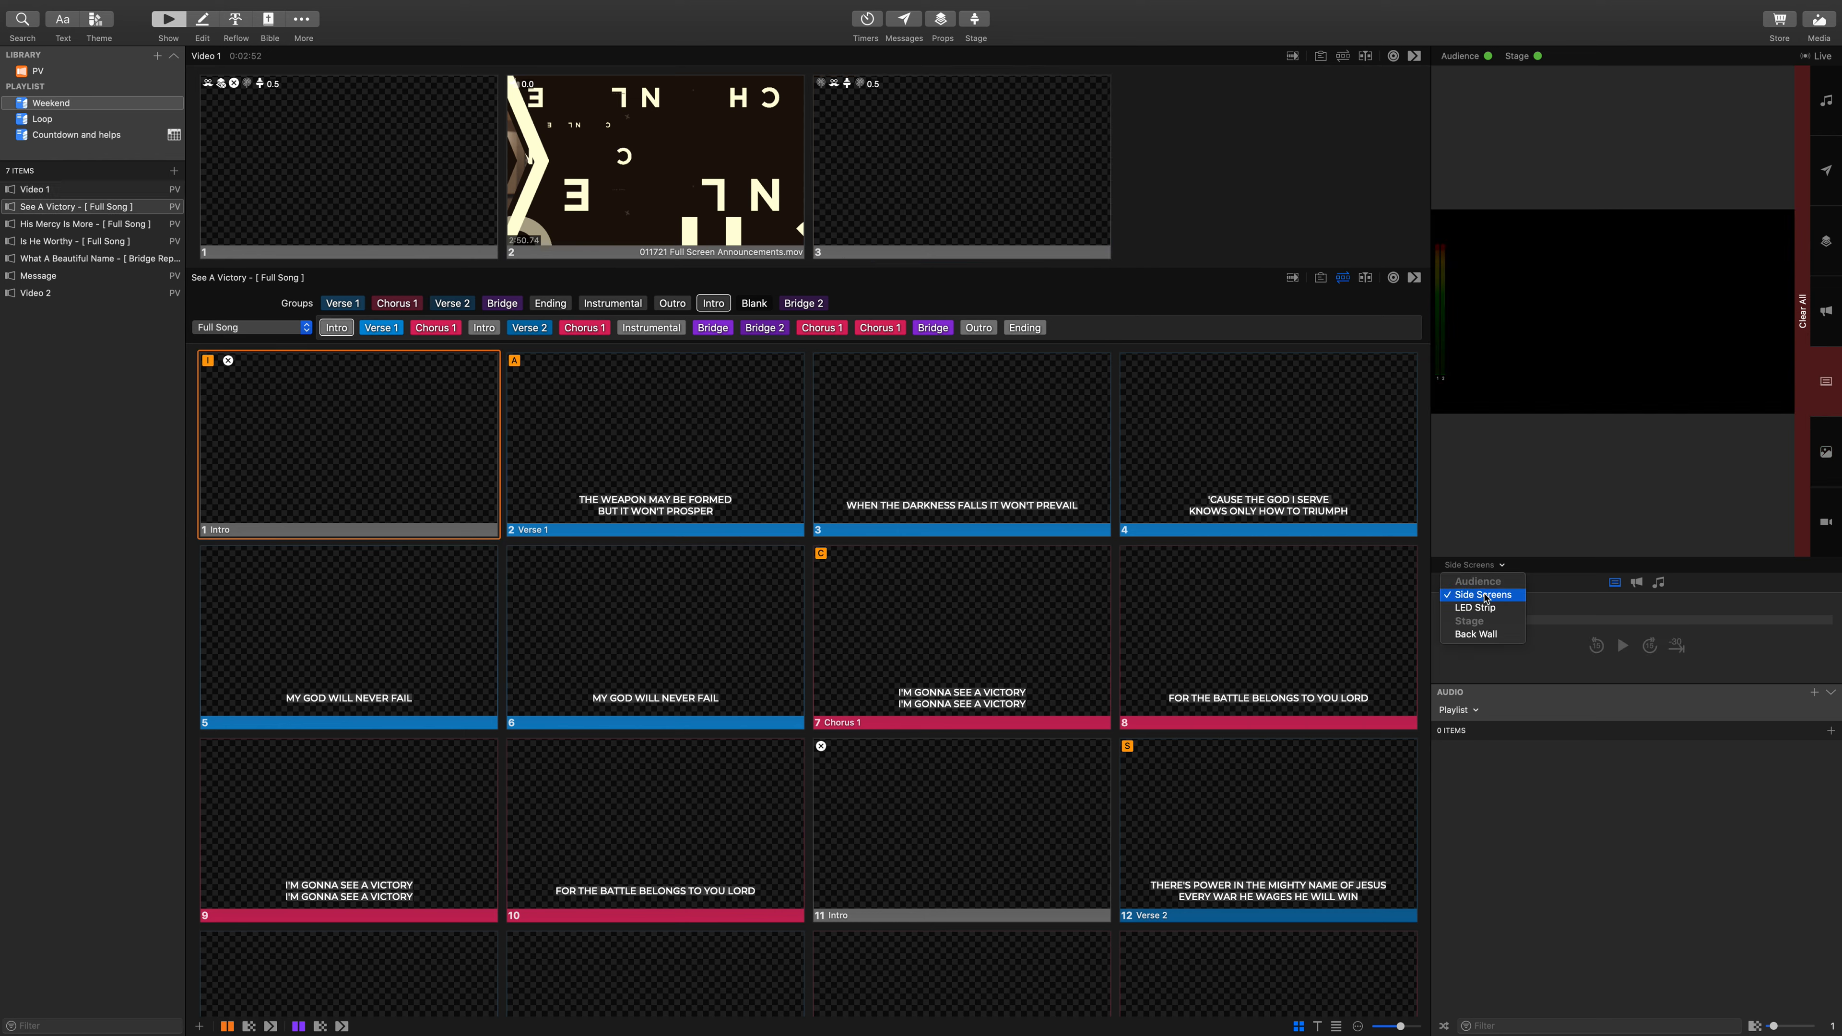
pyautogui.click(1480, 636)
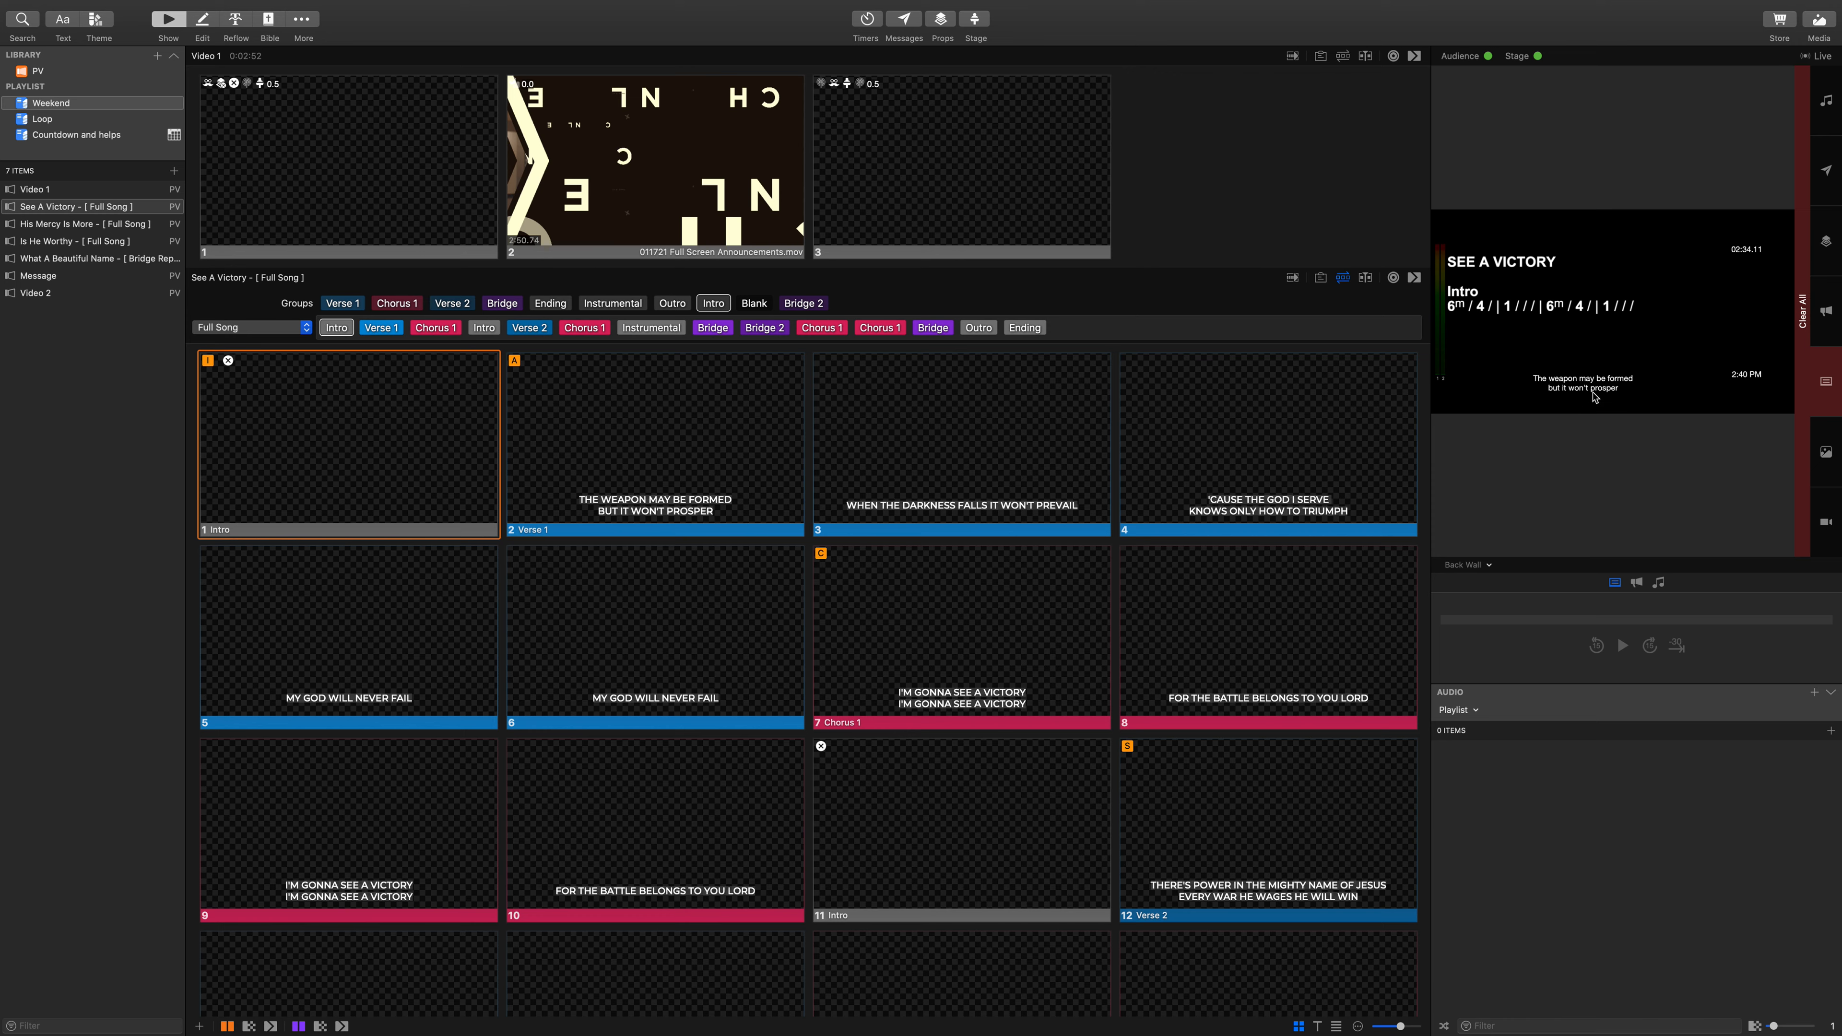
pyautogui.click(697, 488)
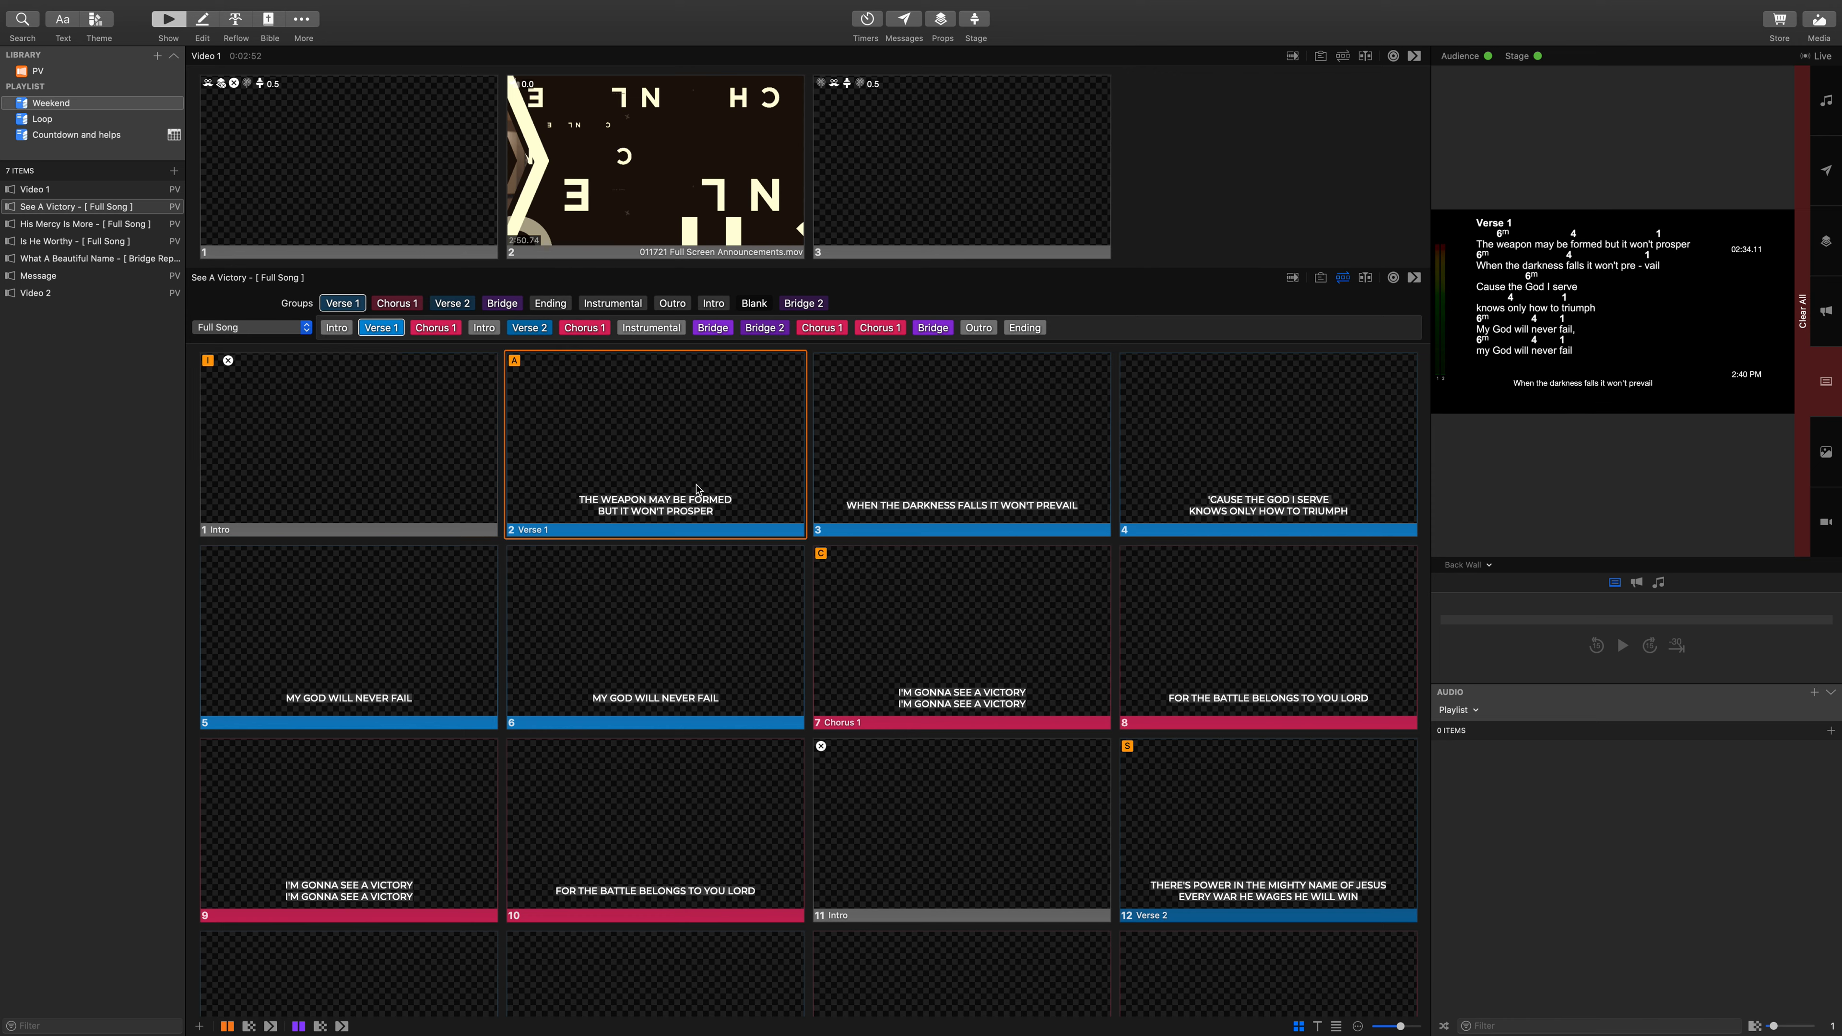
# Step: Compare the Verse 1 lyrics in the Side Screens and LED Strip previews, ending on Side Screens
pyautogui.click(1472, 565)
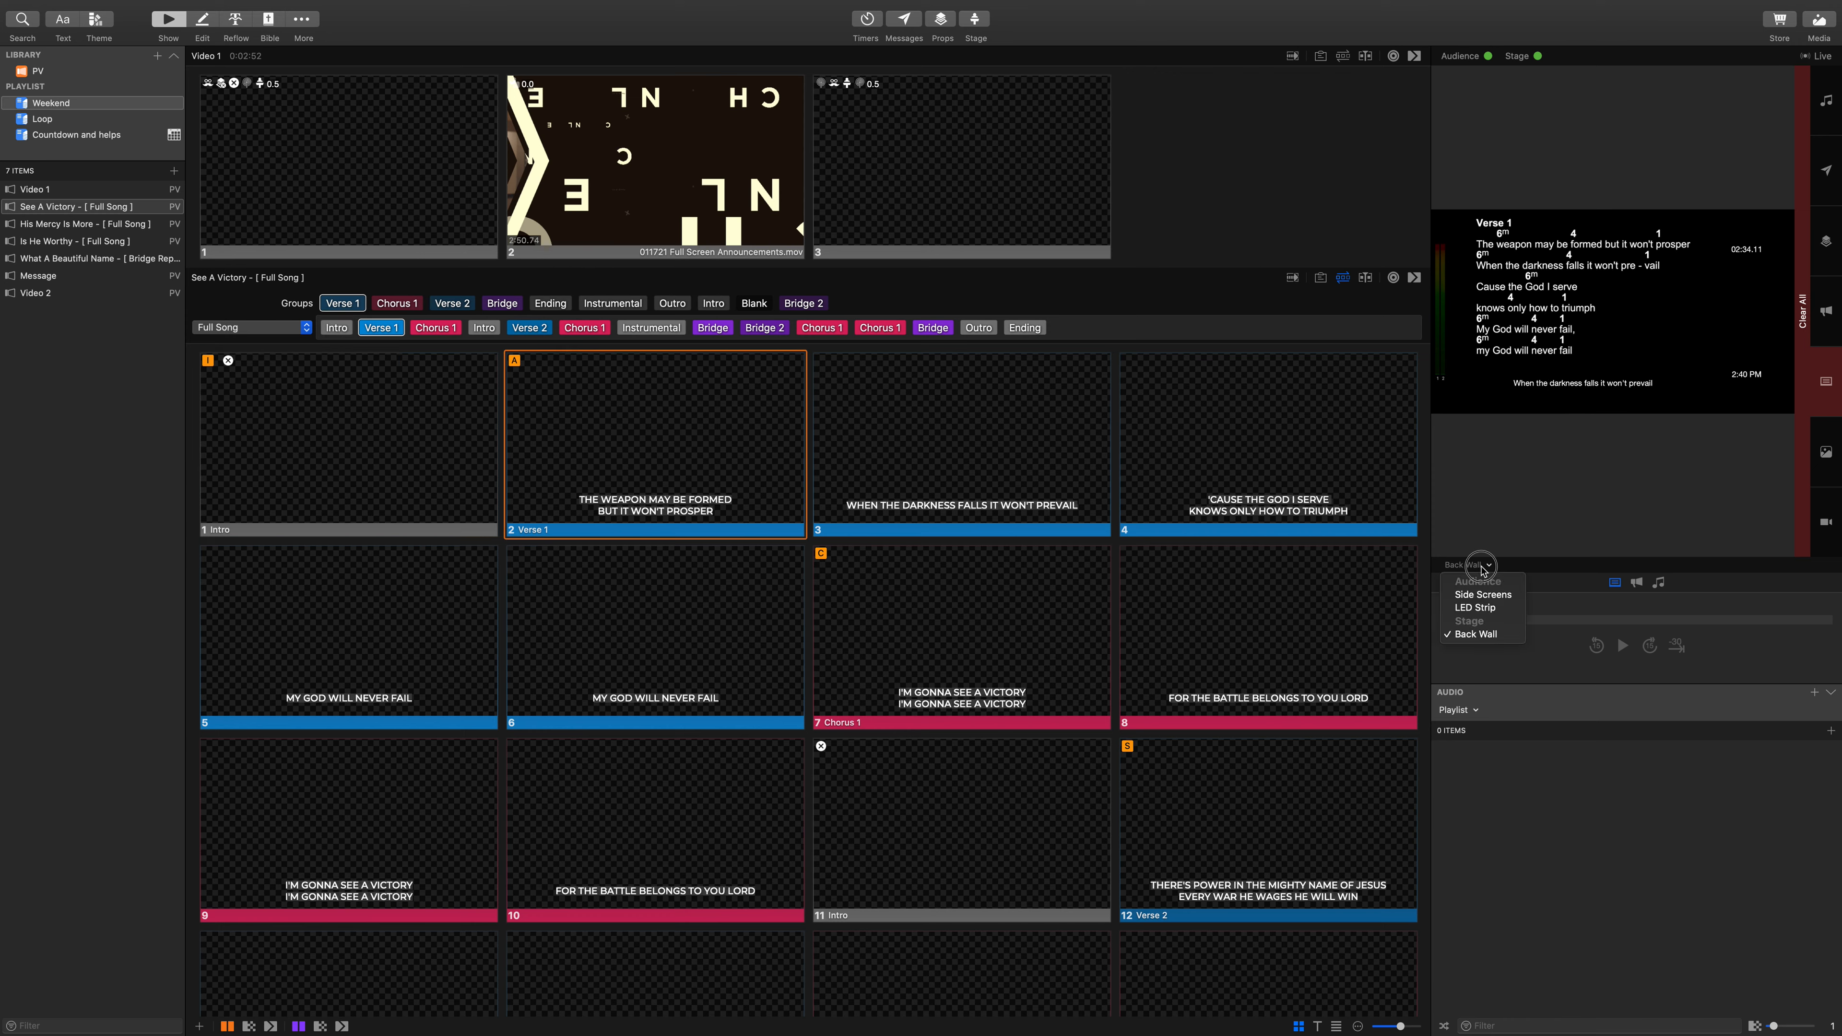
pyautogui.click(1485, 596)
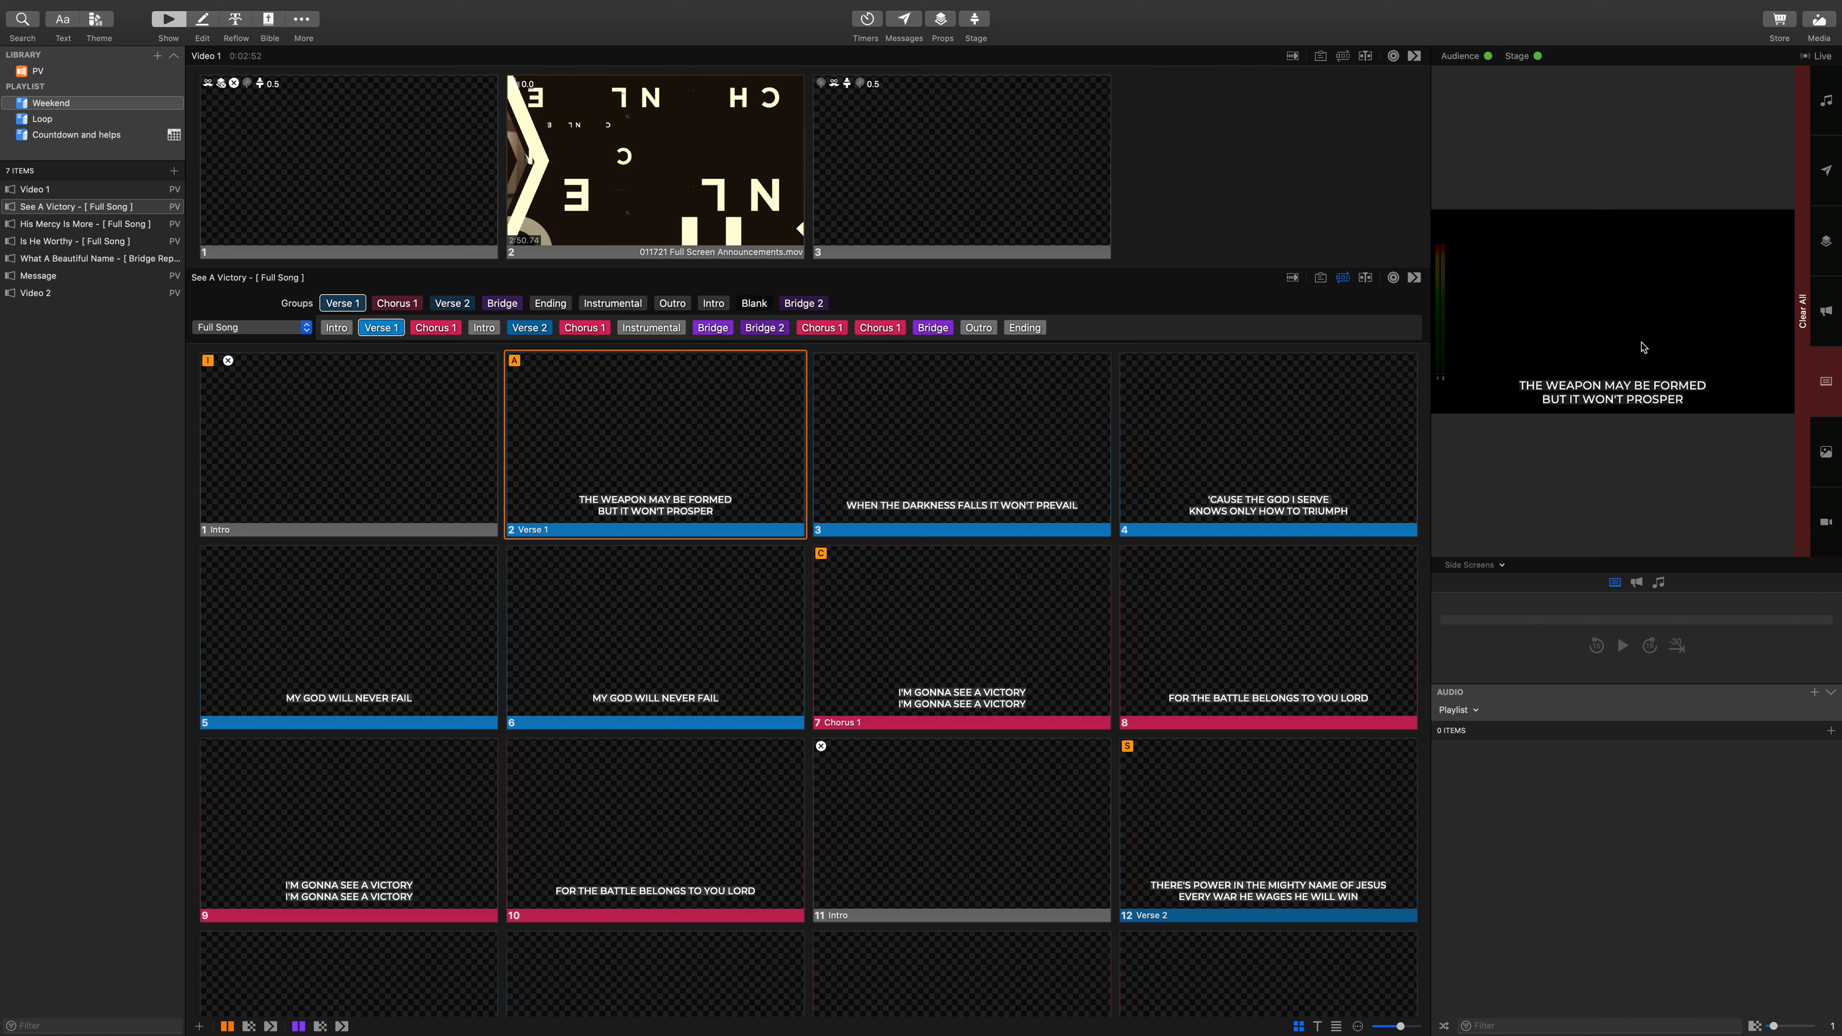
pyautogui.click(1497, 568)
pyautogui.click(1480, 608)
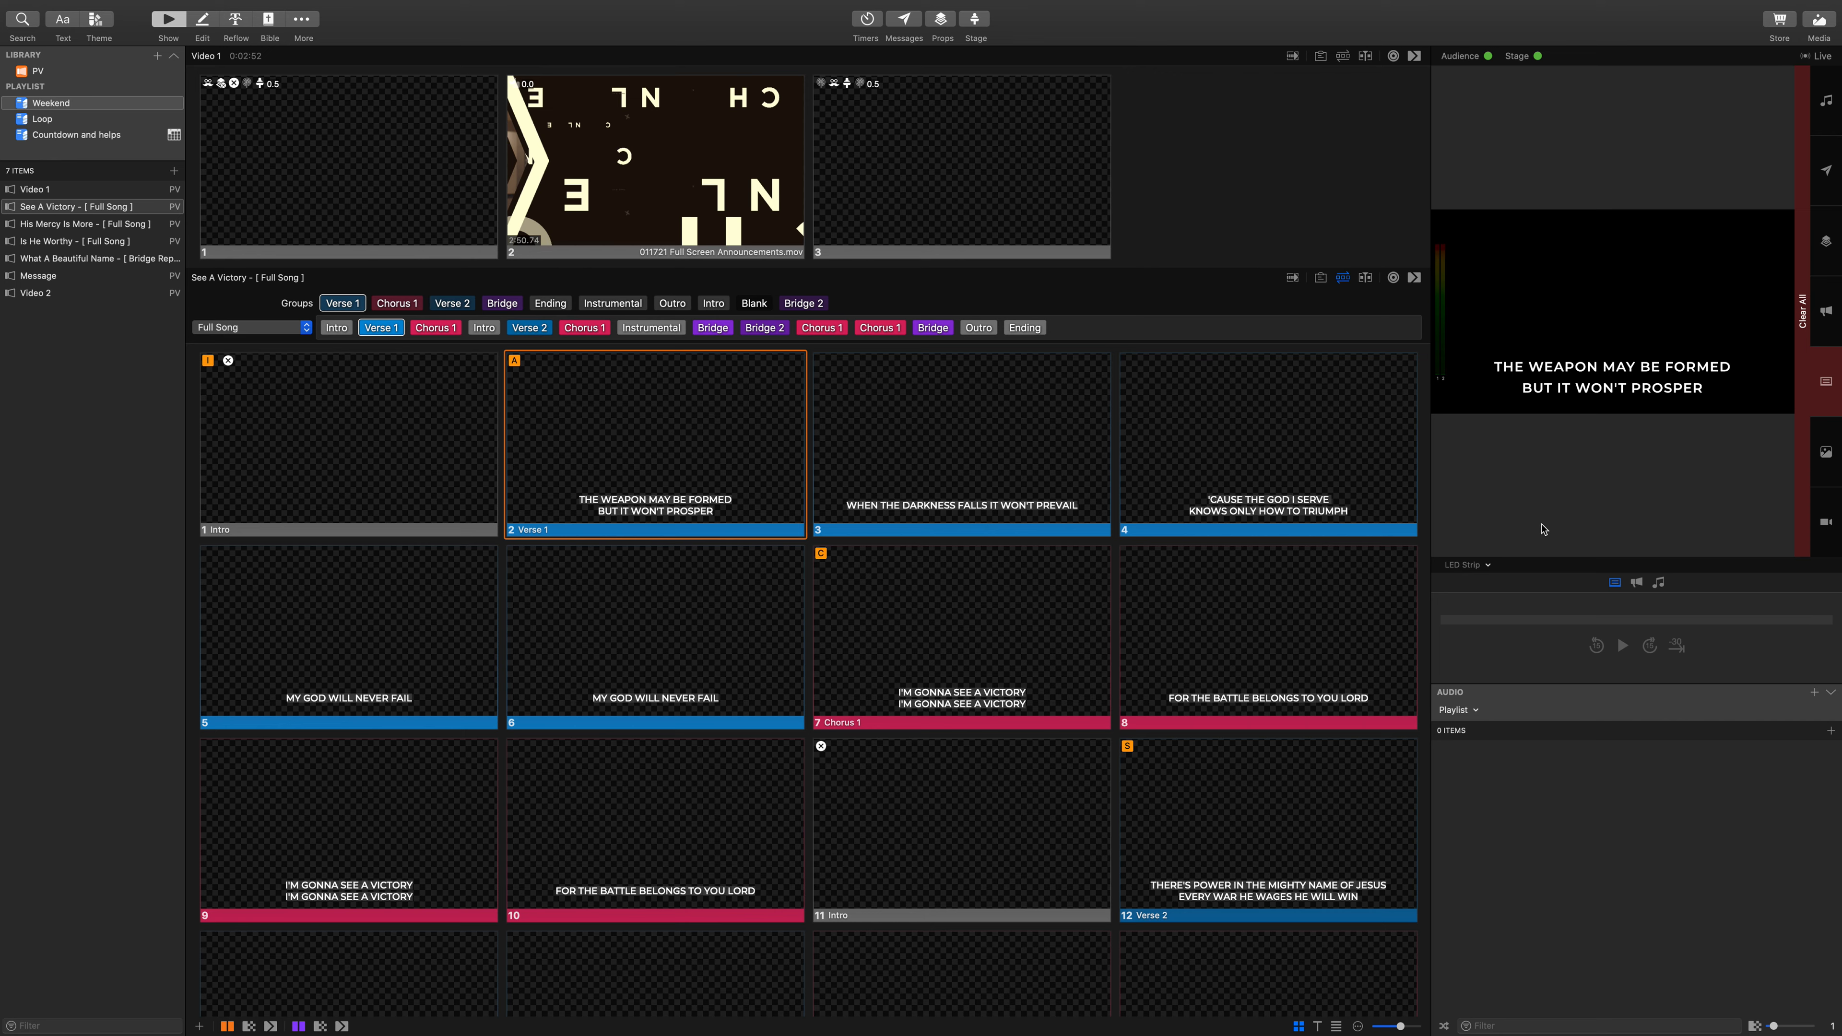
pyautogui.click(1464, 567)
pyautogui.click(1479, 595)
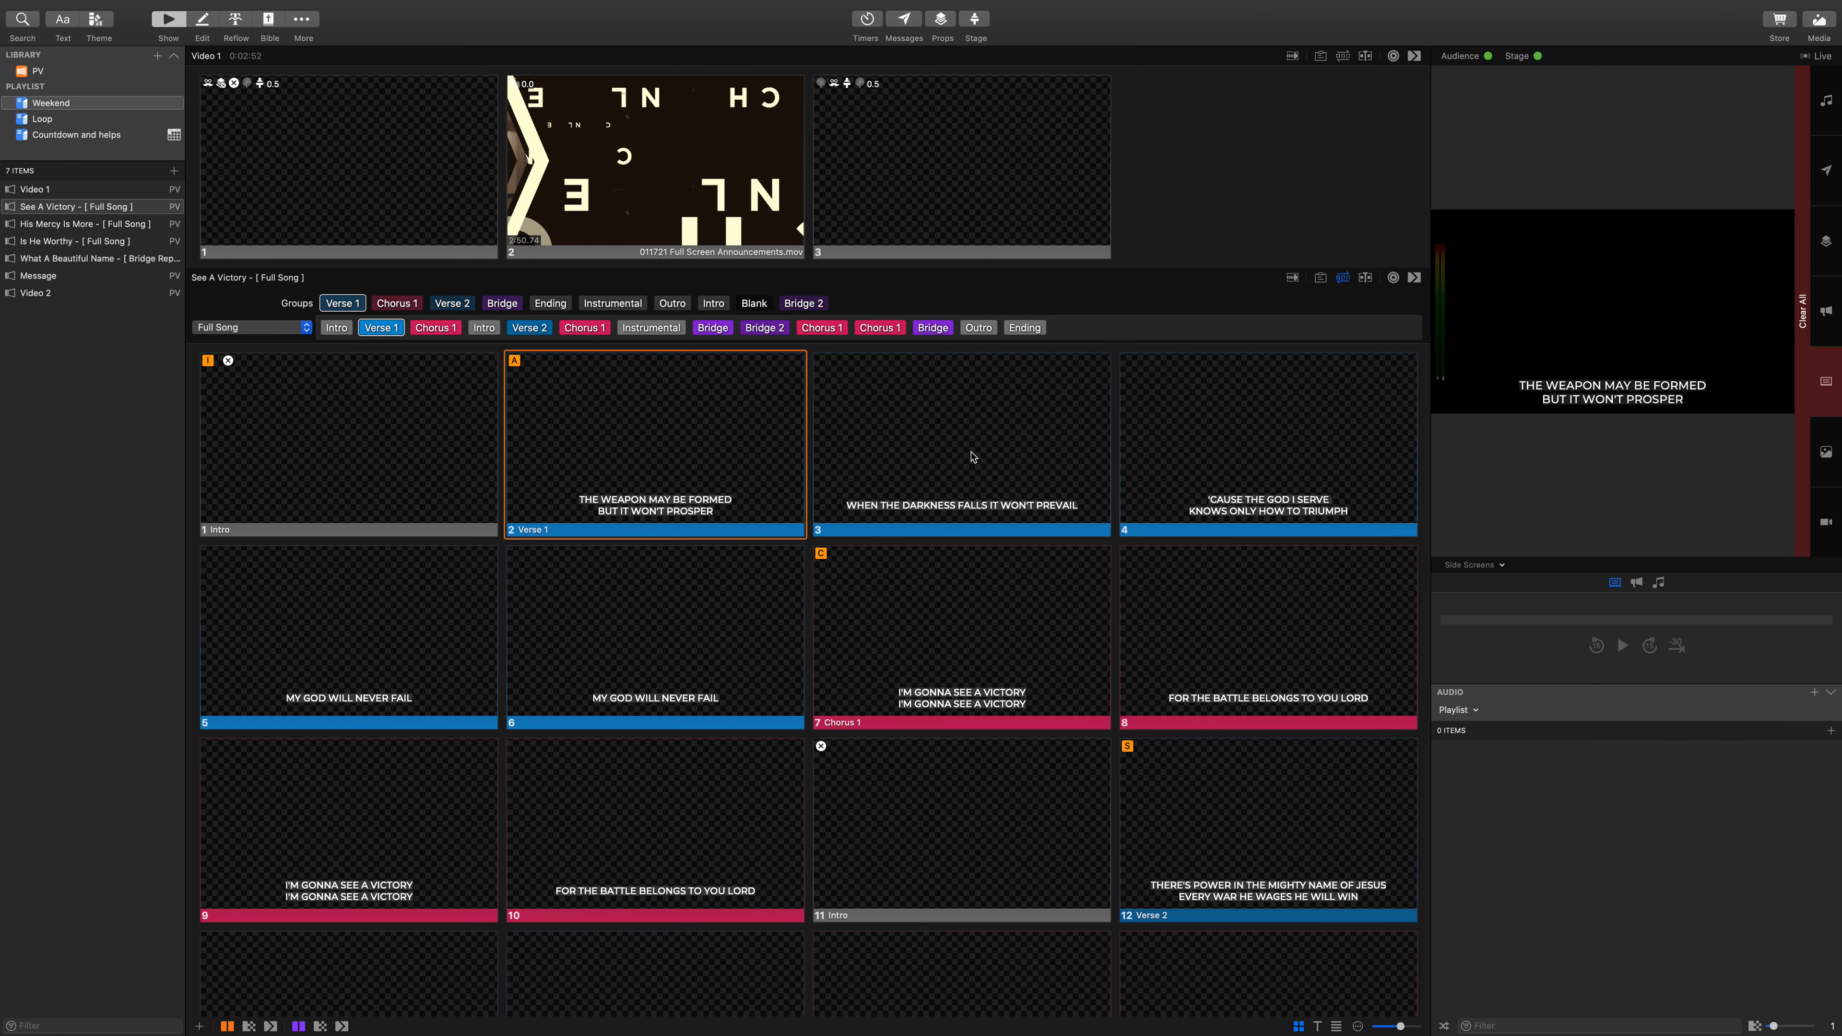
# Step: Look through the actions that can be added to Instrumental slide 19 of See A Victory, without adding any
pyautogui.scroll(-15, 974, 458)
pyautogui.scroll(3, 975, 457)
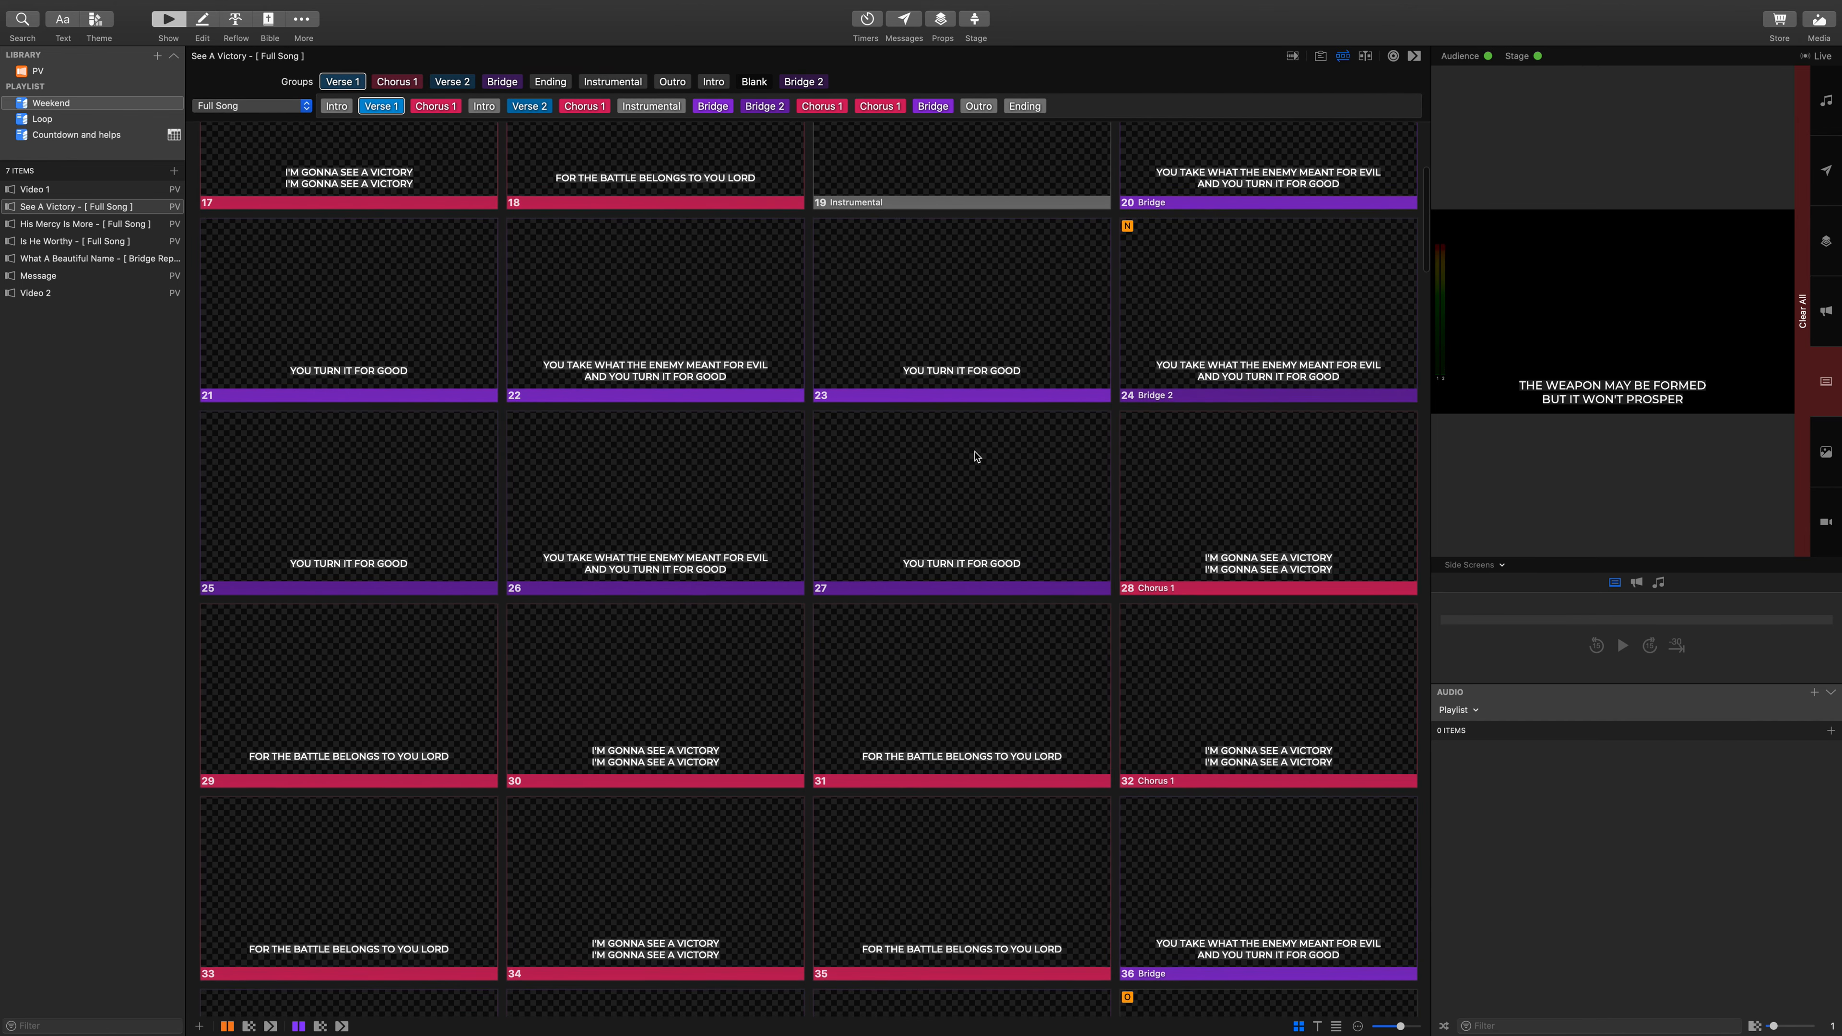
pyautogui.rightClick(968, 393)
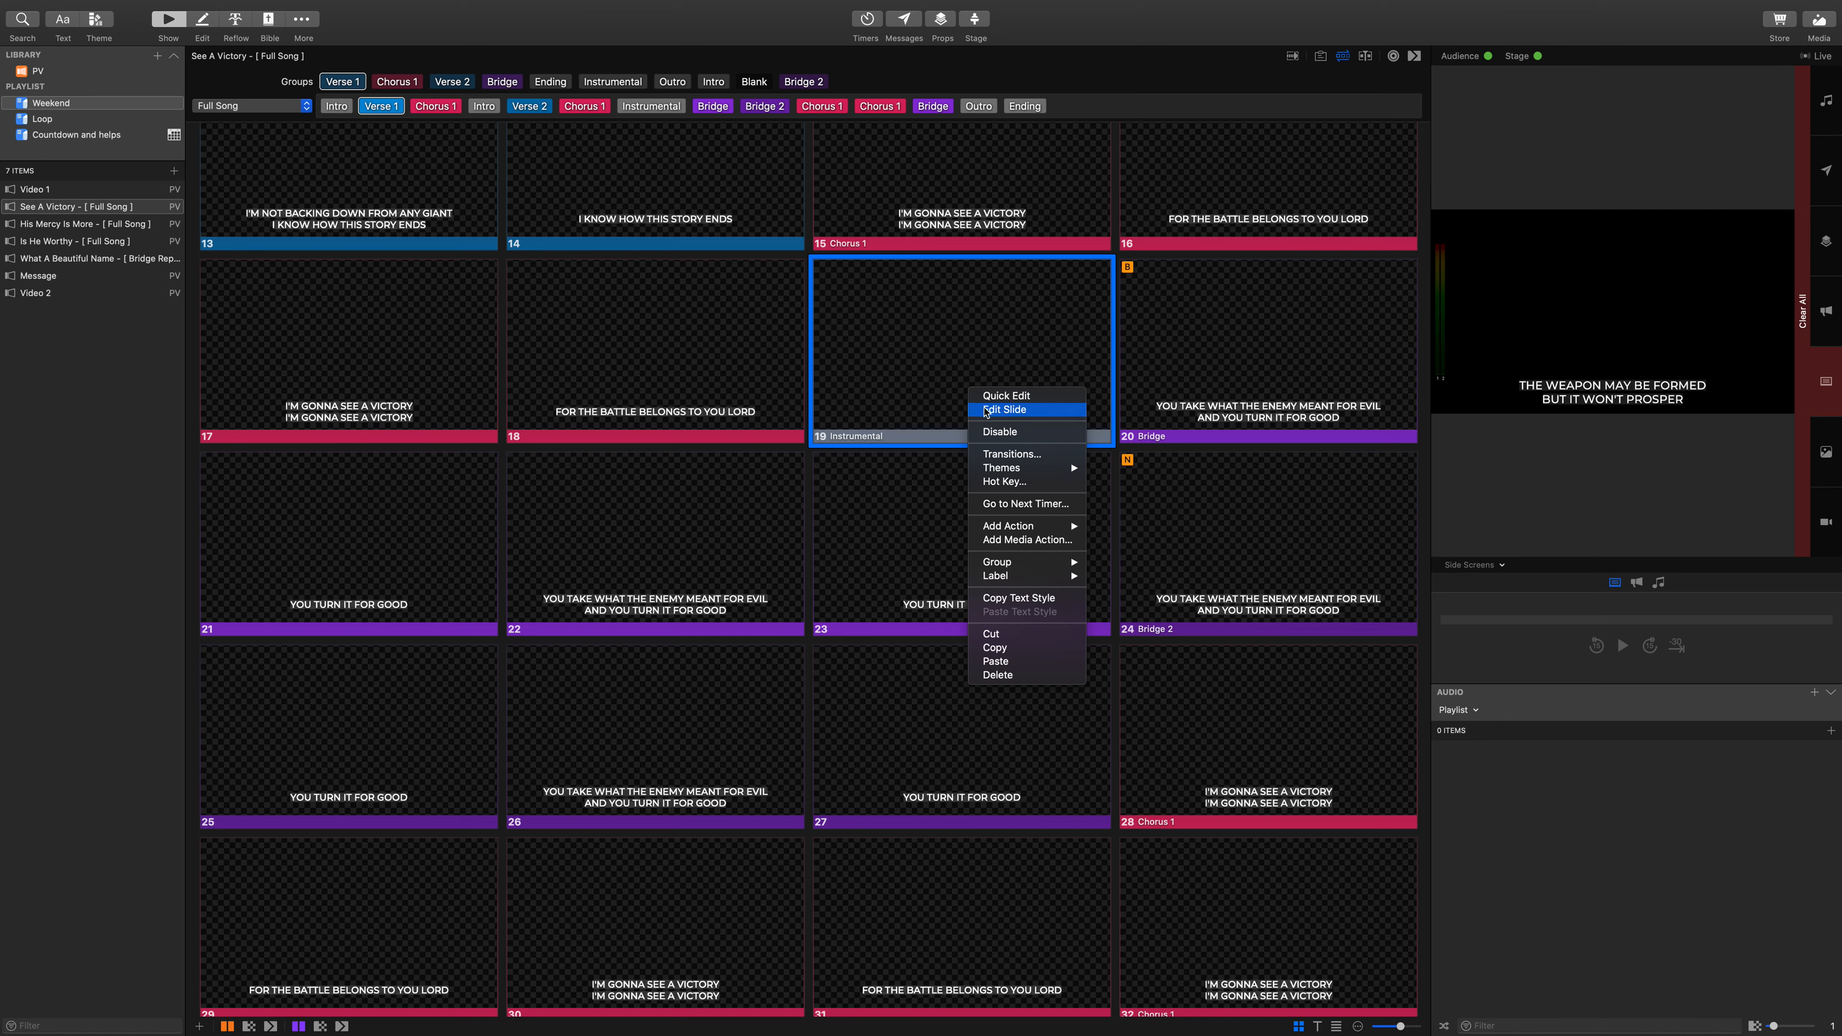
pyautogui.moveTo(1069, 532)
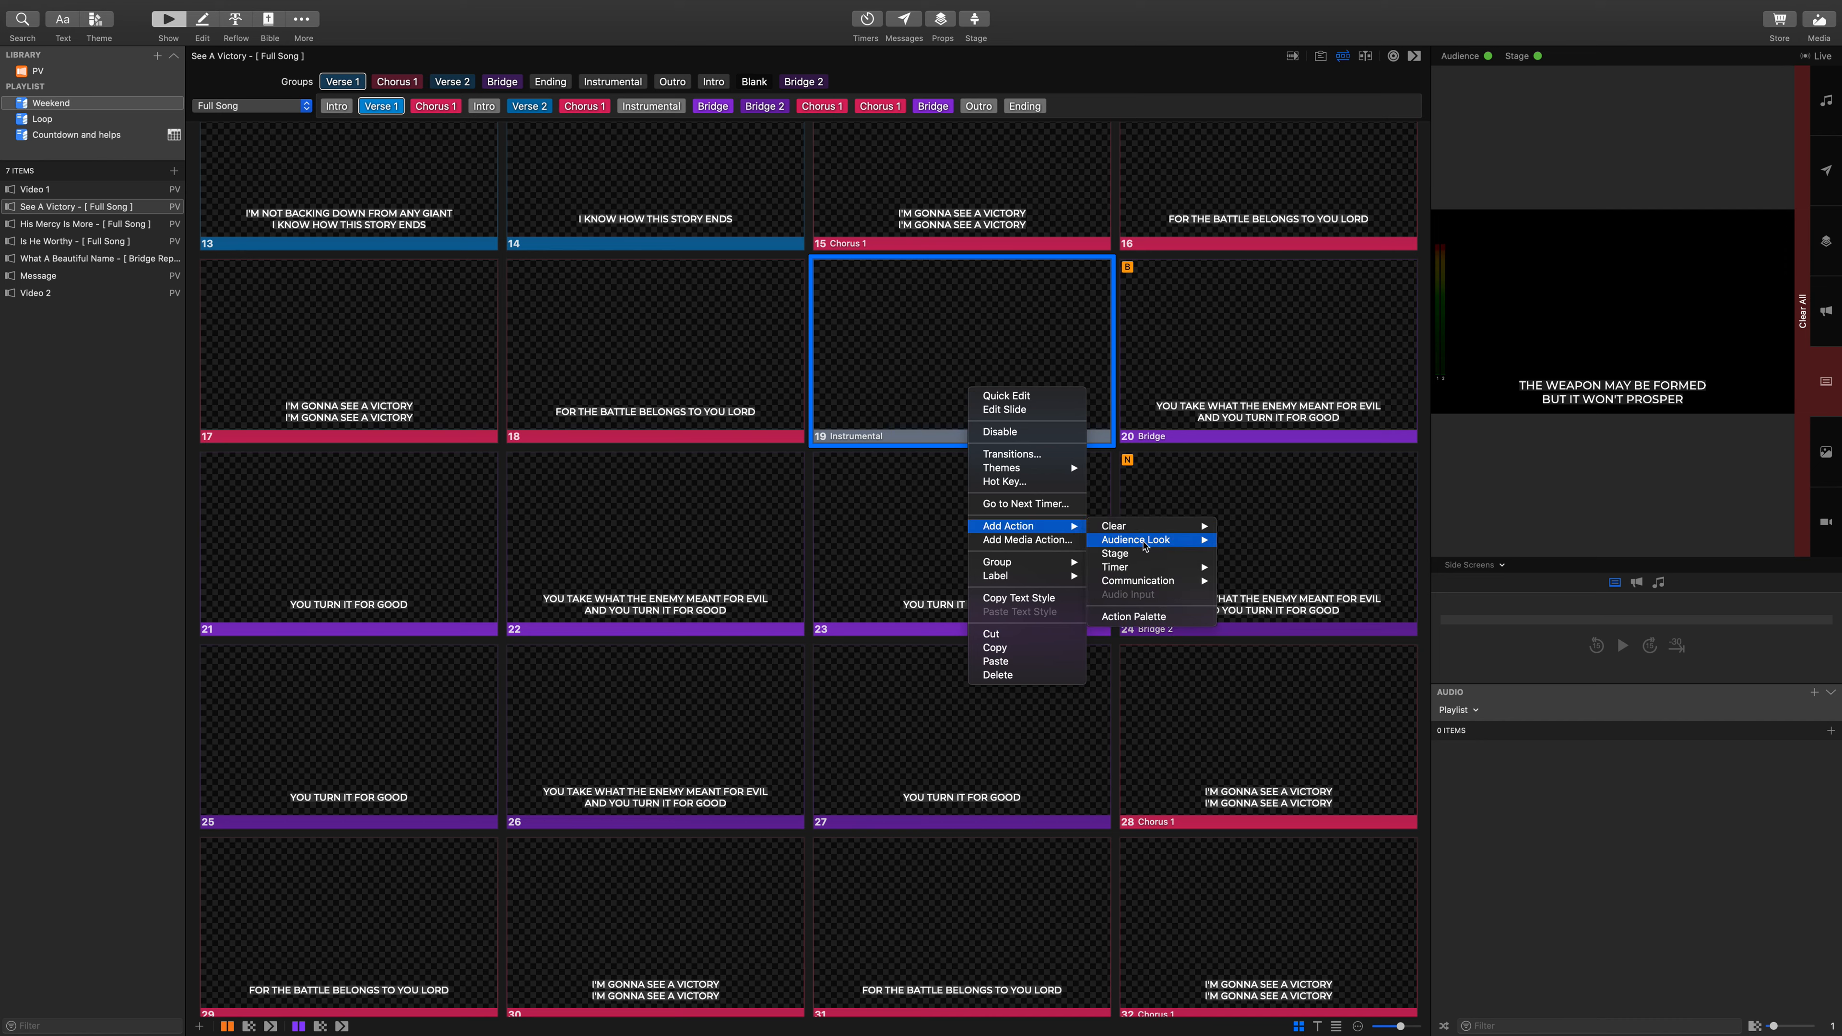
pyautogui.click(1430, 454)
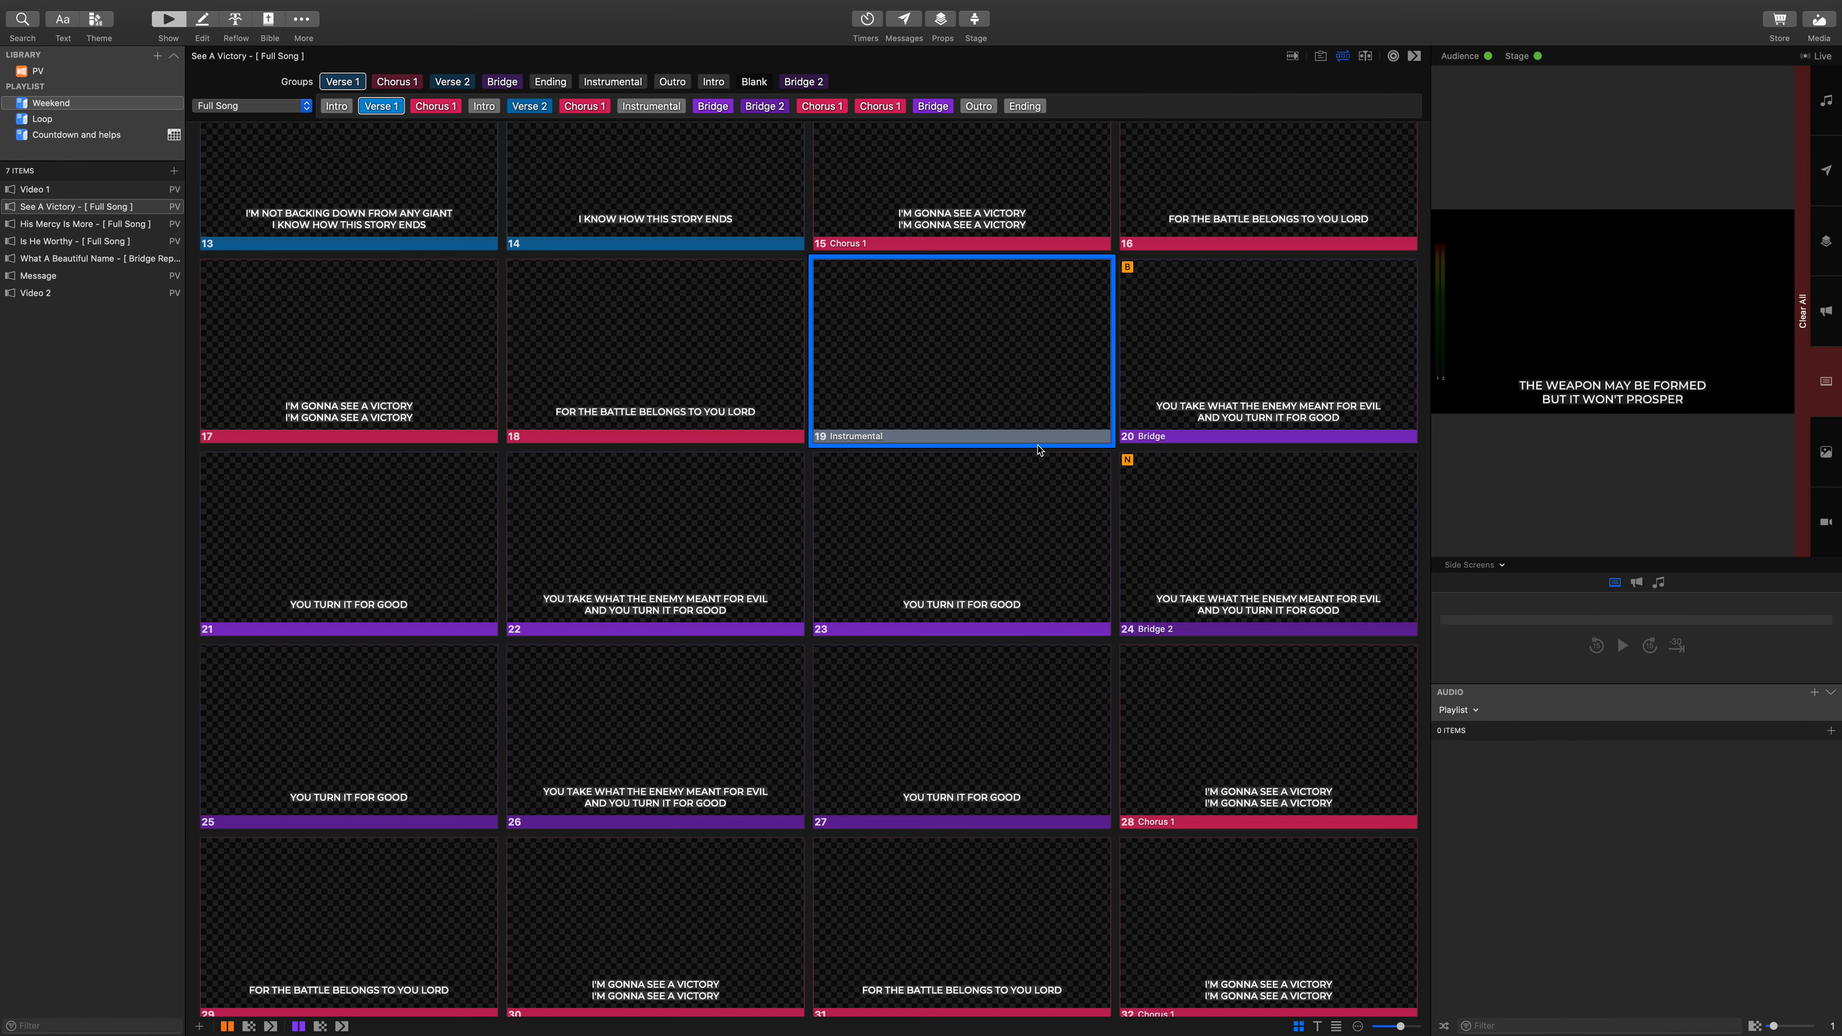
# Step: Open Announcement Loop in the Loop playlist and start it from slide 1
pyautogui.click(103, 191)
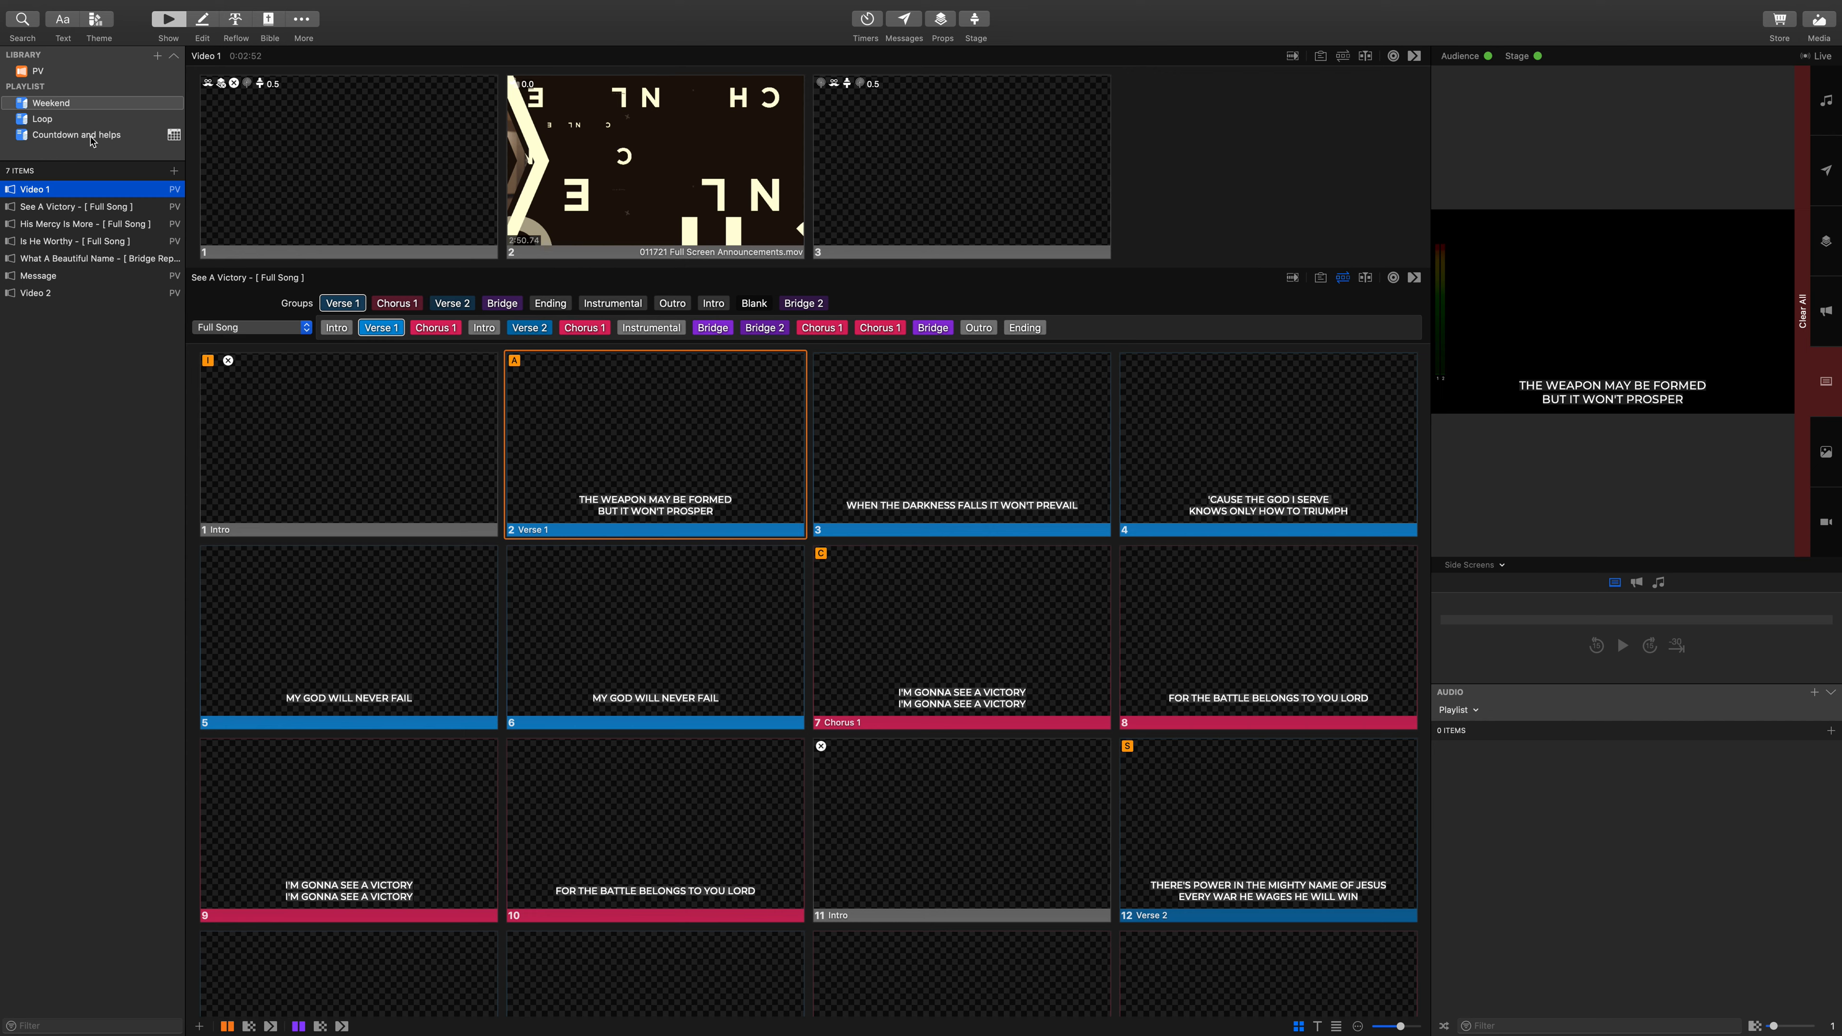
pyautogui.click(95, 120)
pyautogui.click(110, 190)
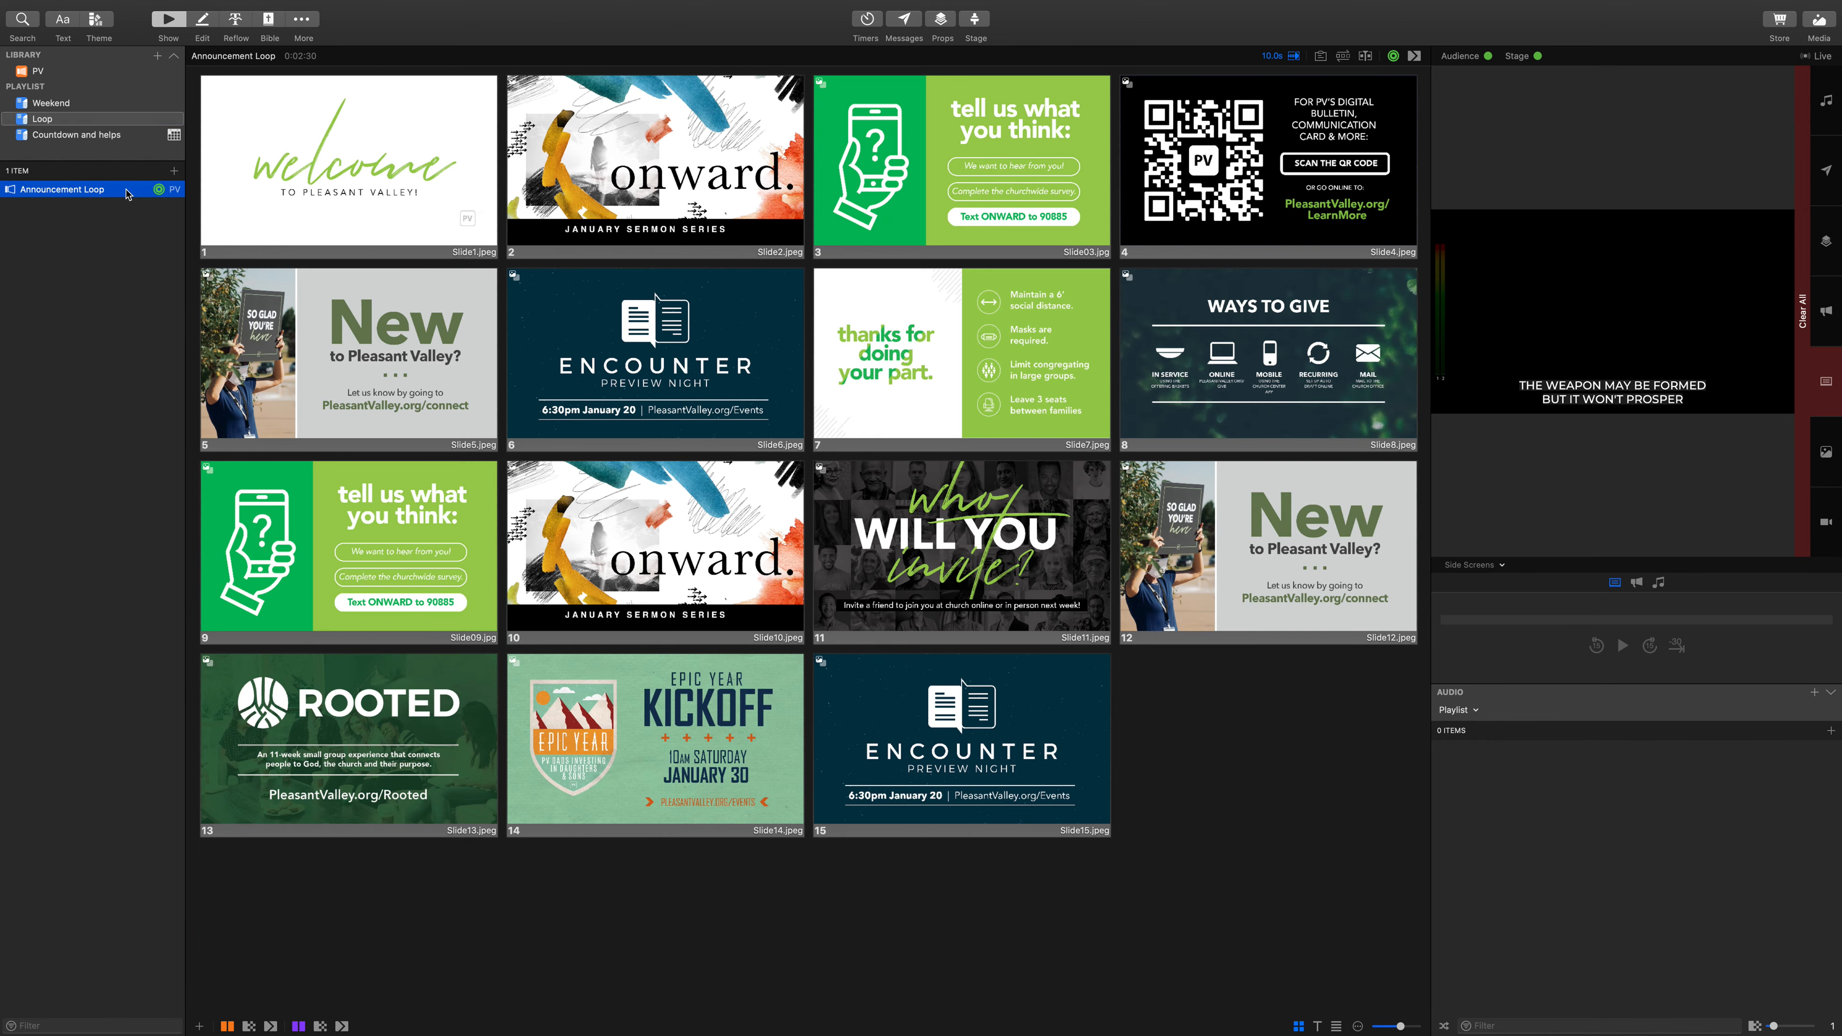
pyautogui.click(322, 203)
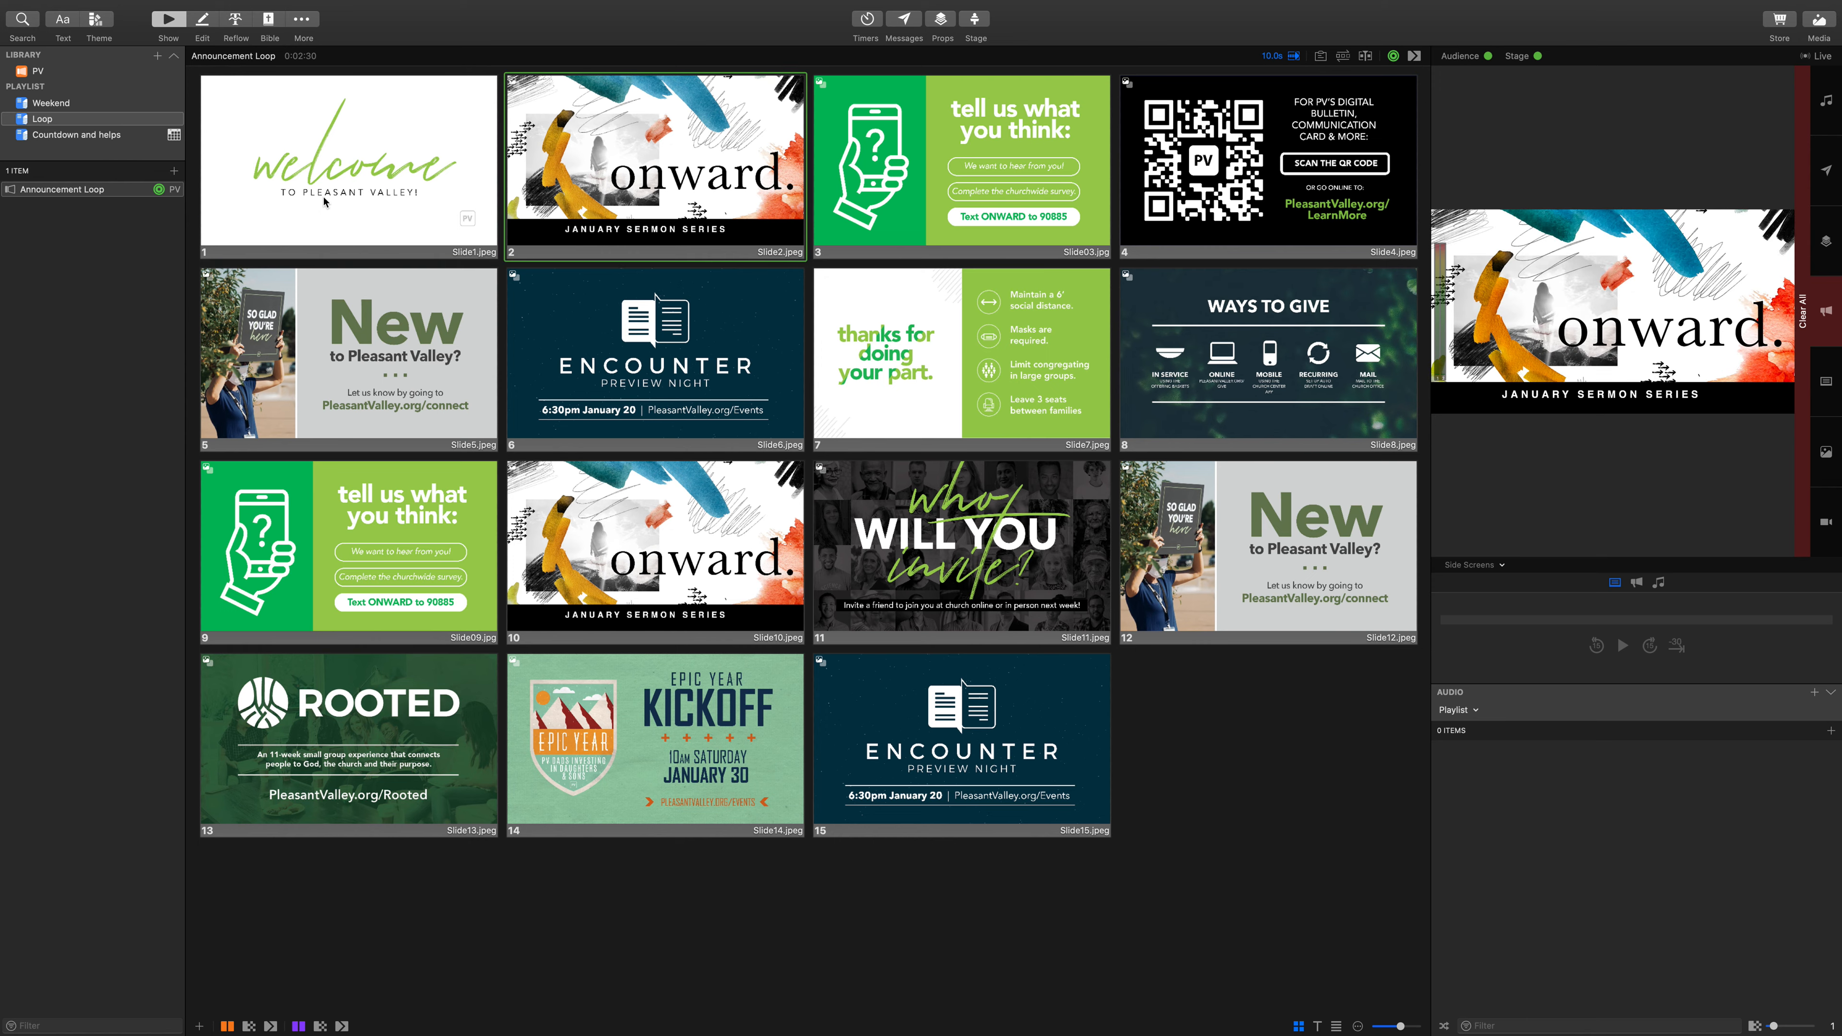
# Step: Open See A Victory in the Weekend playlist and clear the announcements layer
pyautogui.click(129, 103)
pyautogui.click(132, 206)
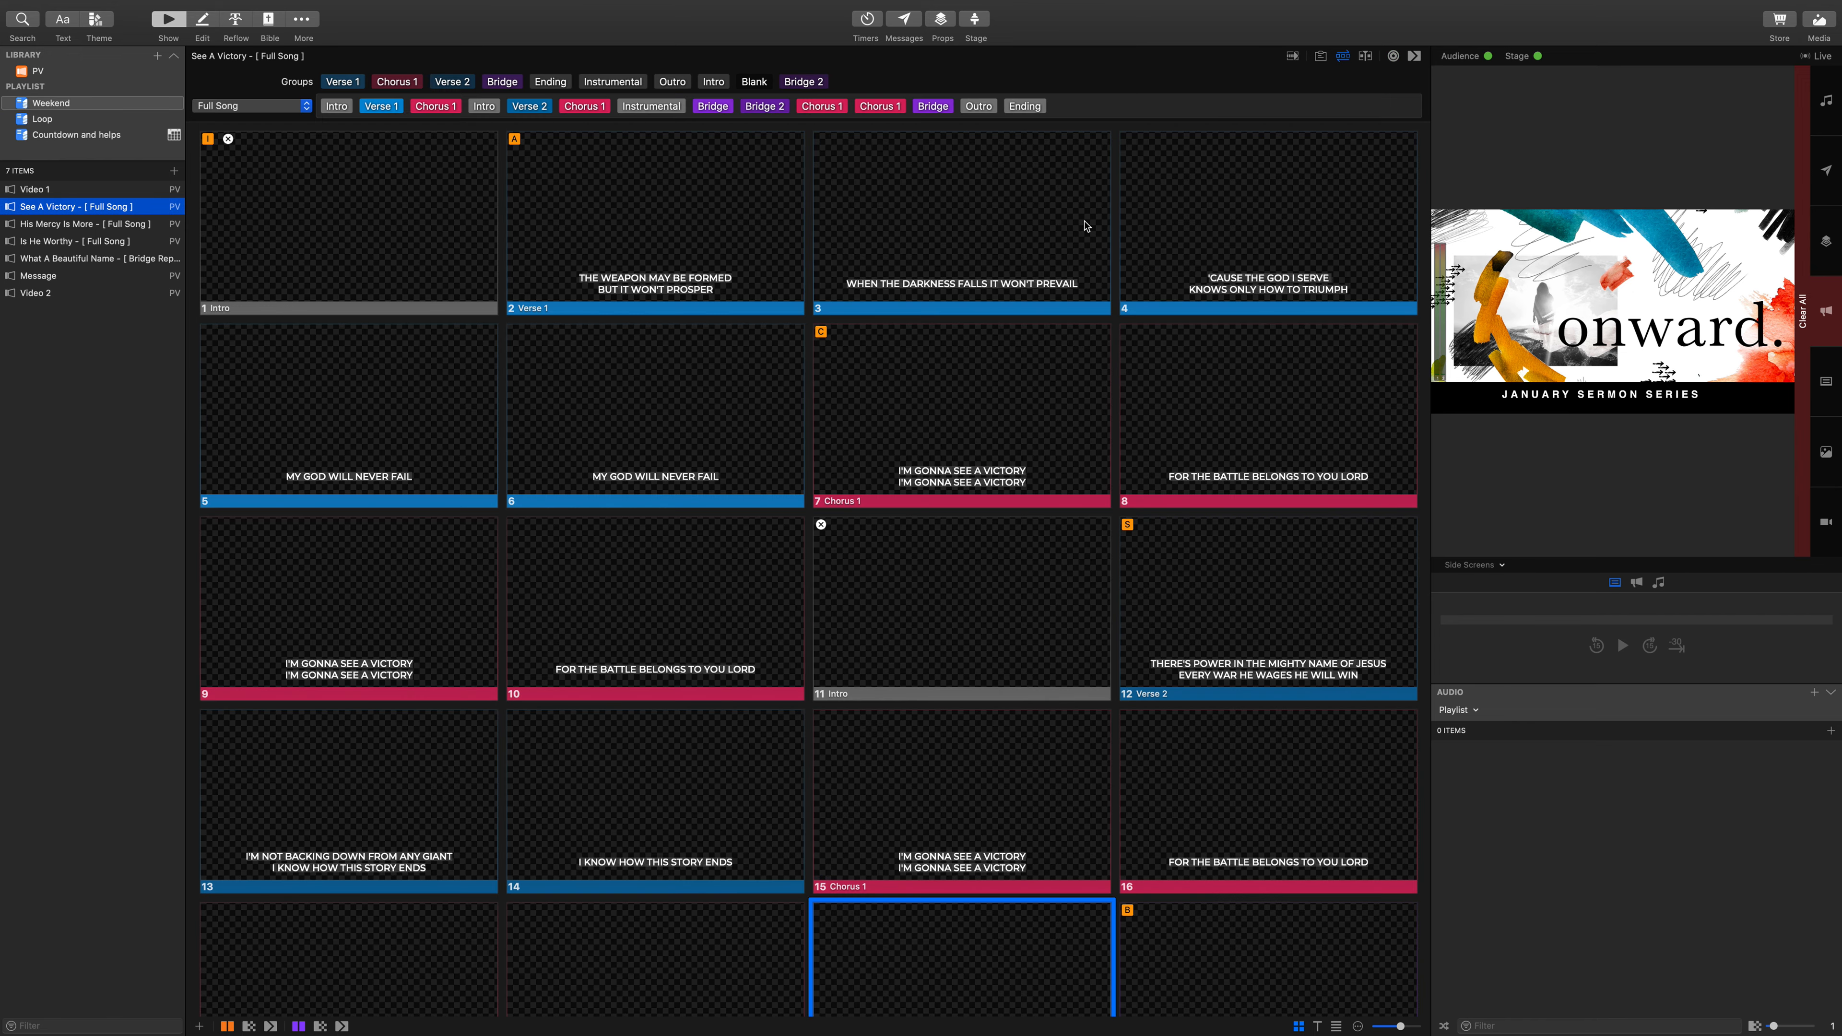
pyautogui.click(1831, 326)
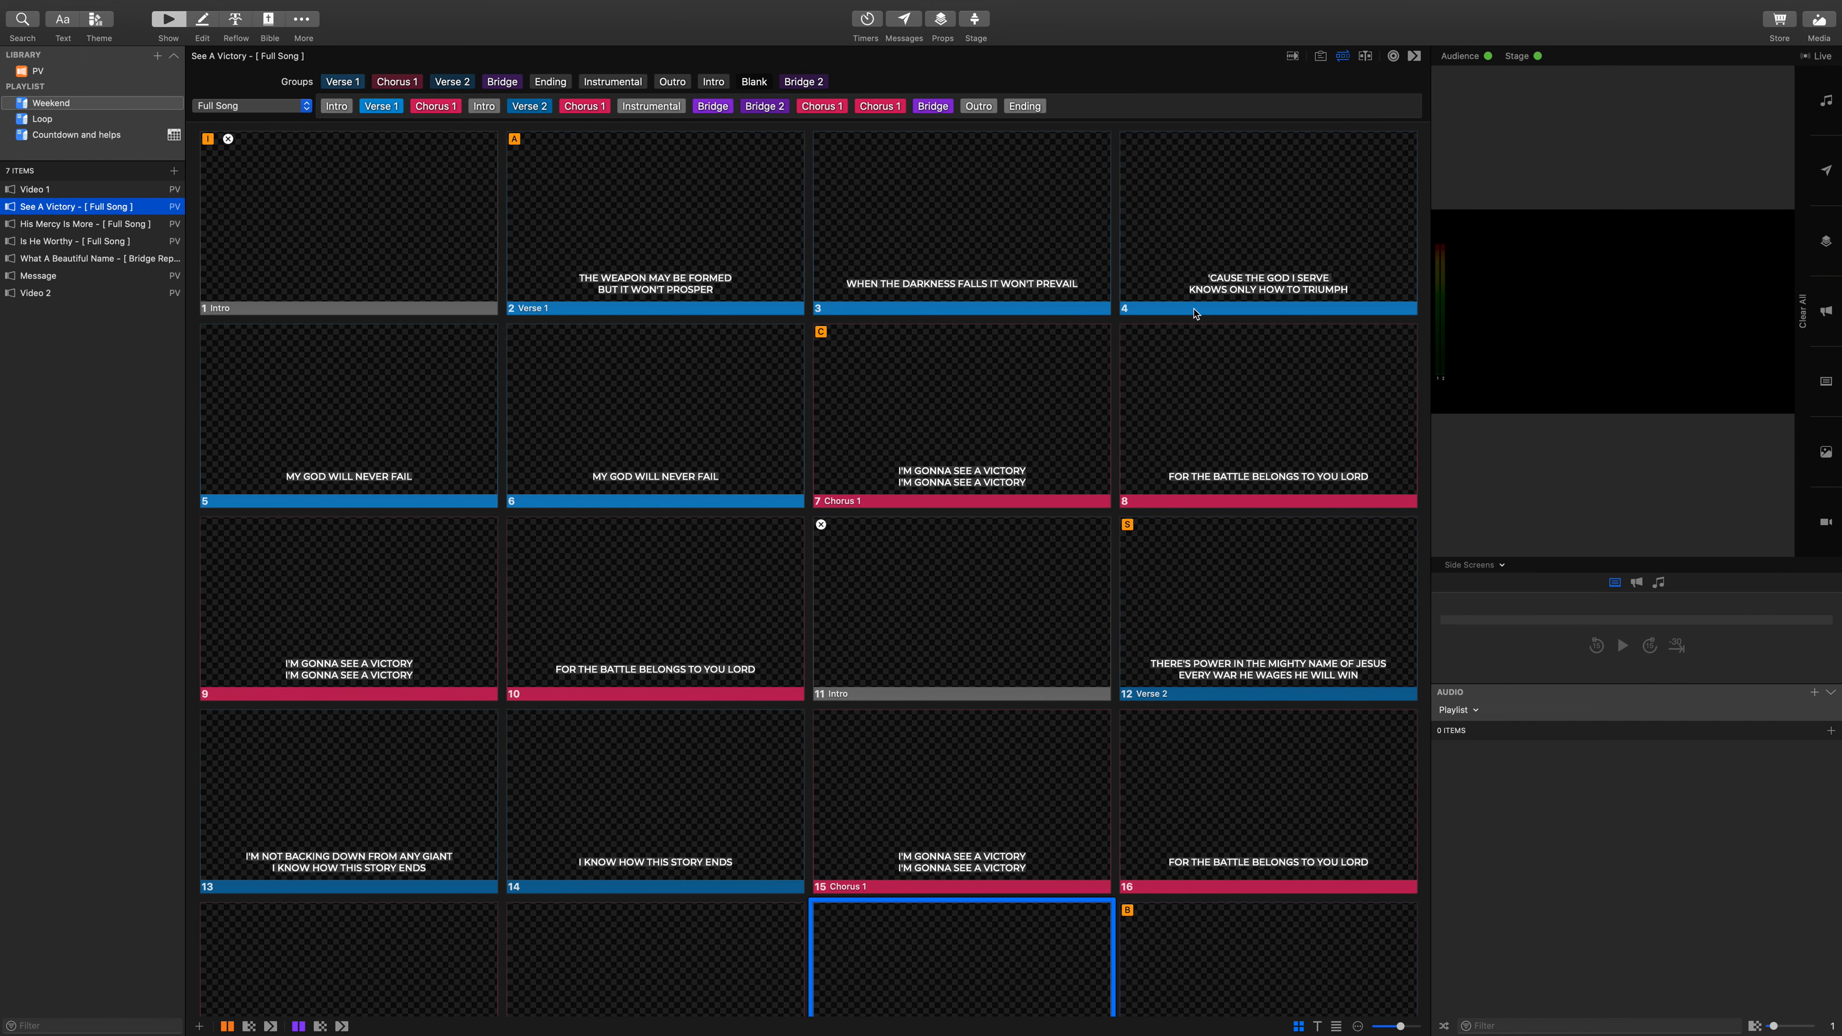
# Step: Trigger slide 4 and Chorus 1 slide 8 of See A Victory
pyautogui.click(1198, 315)
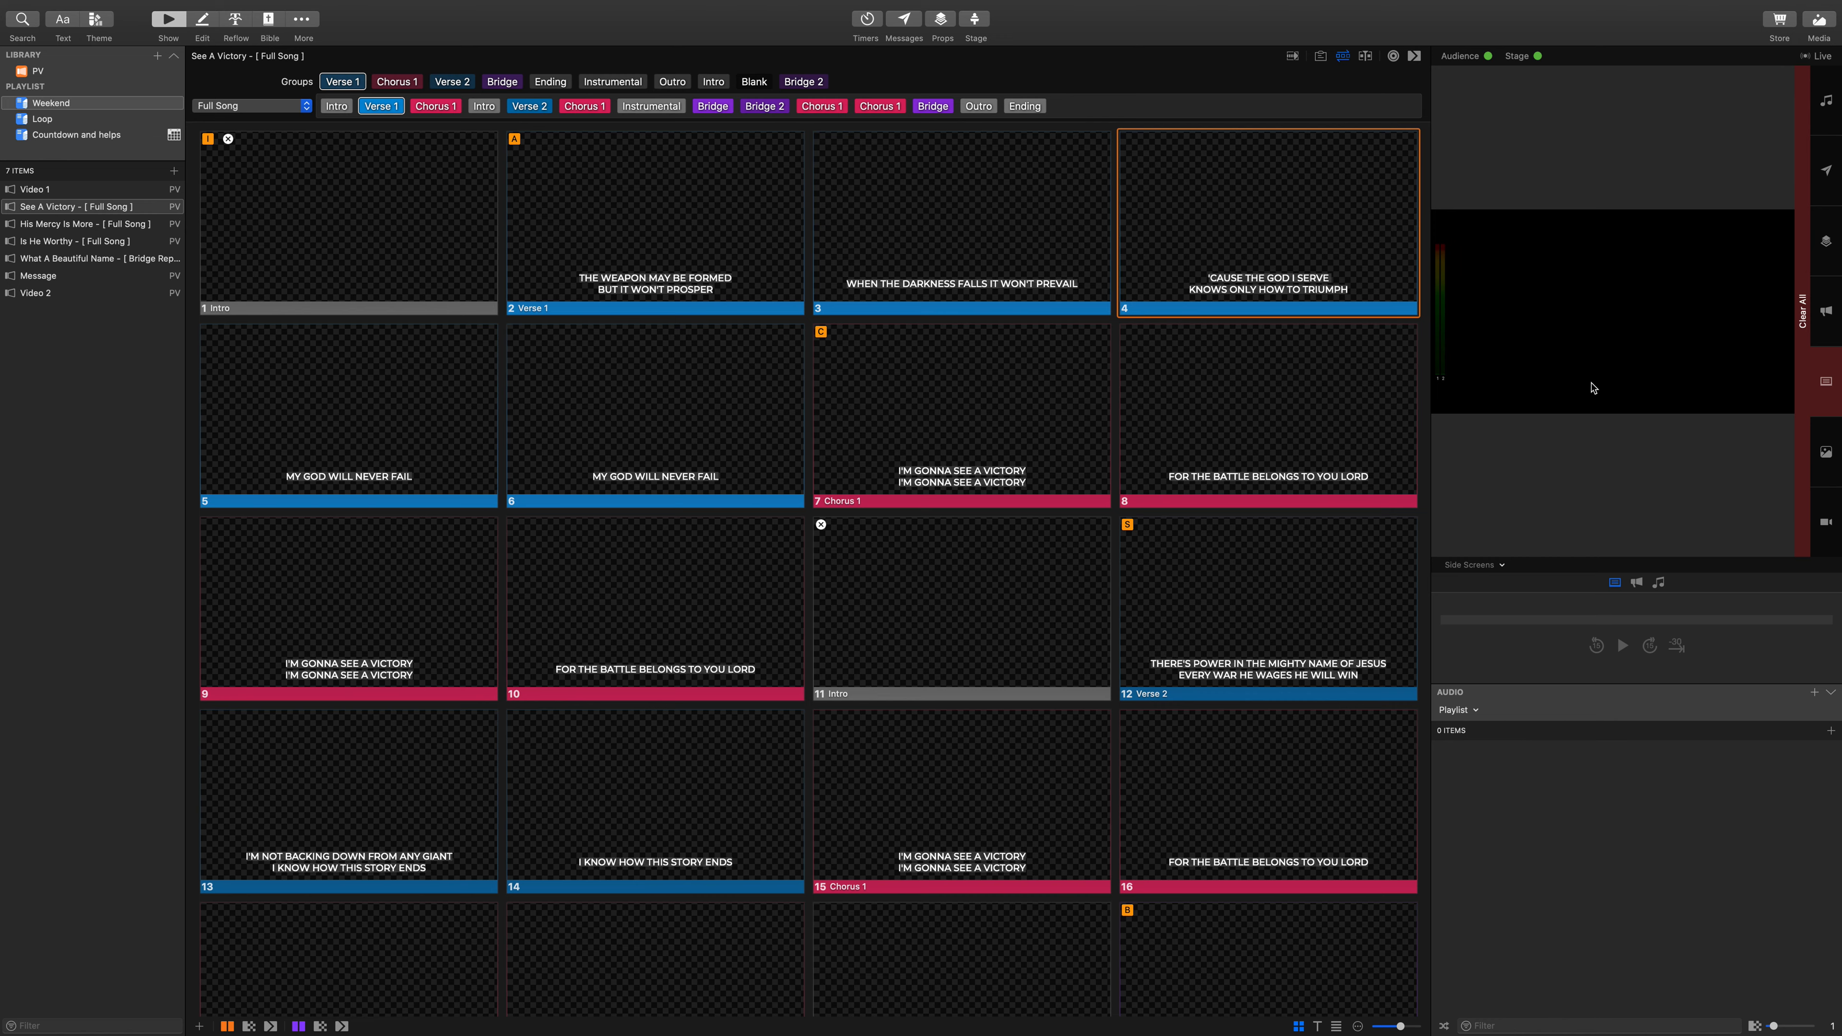
pyautogui.click(1294, 403)
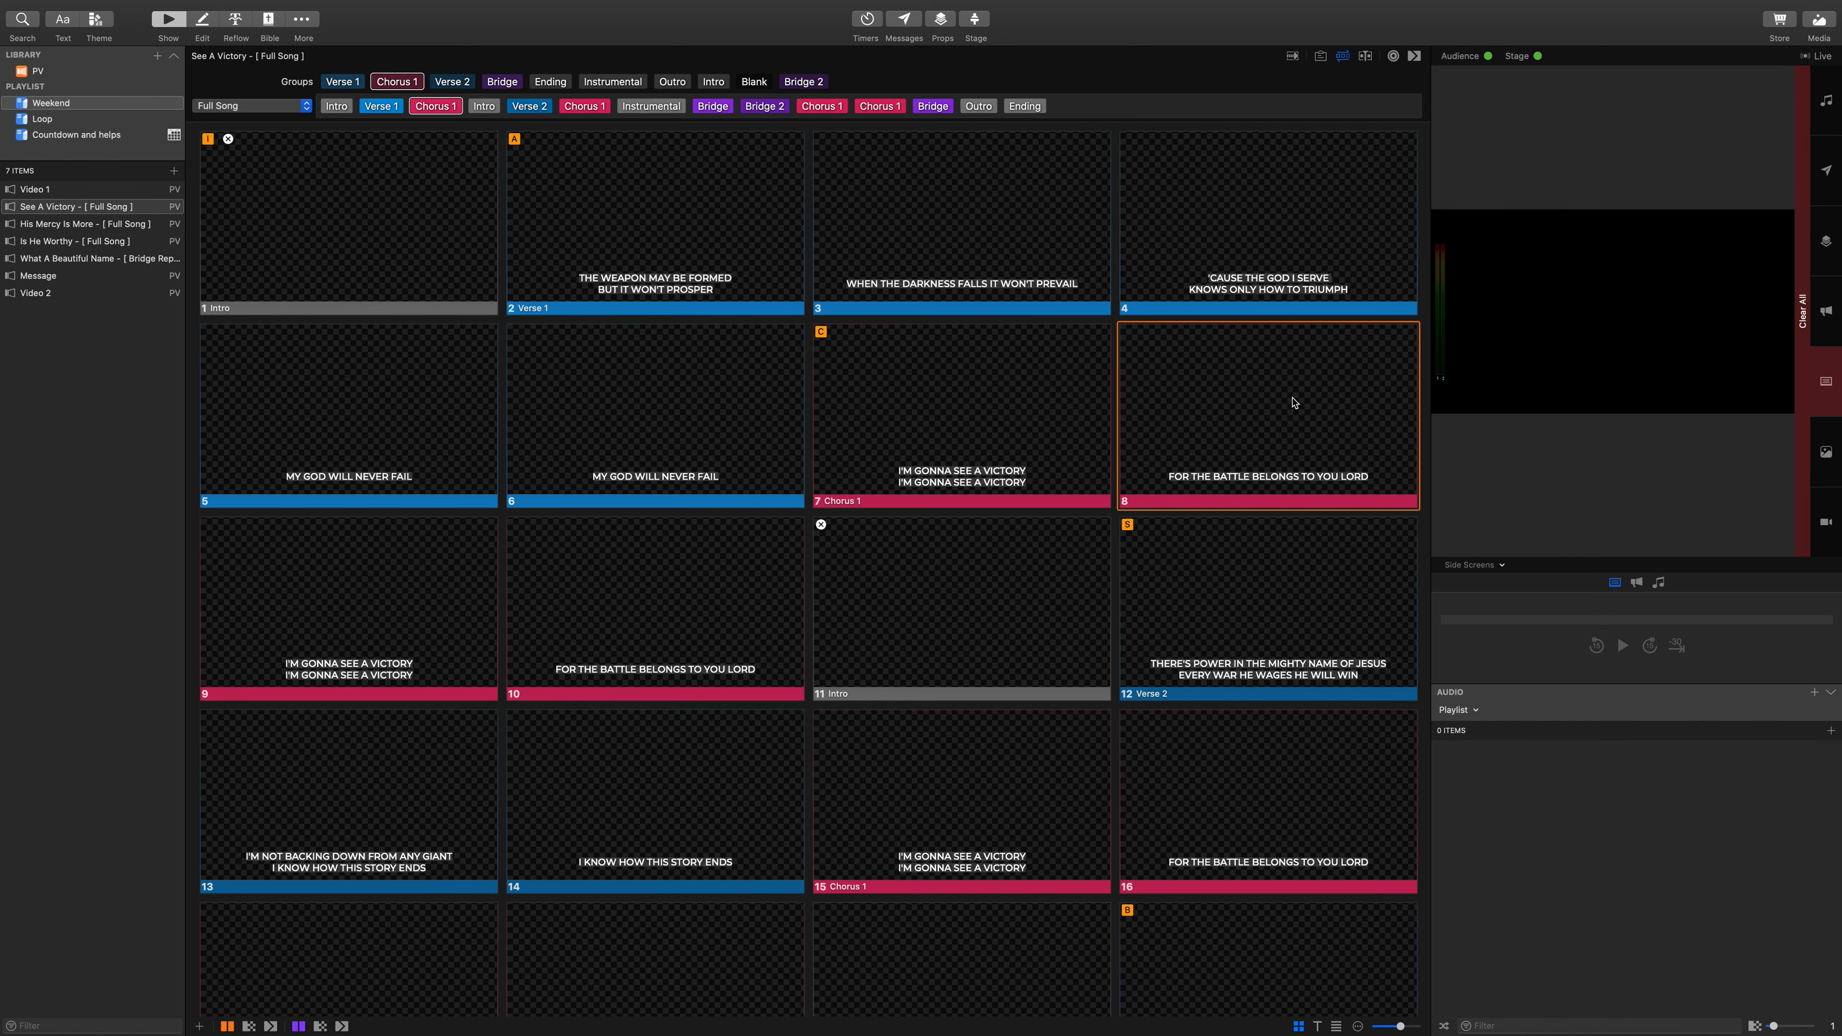
pyautogui.scroll(5, 243, 106)
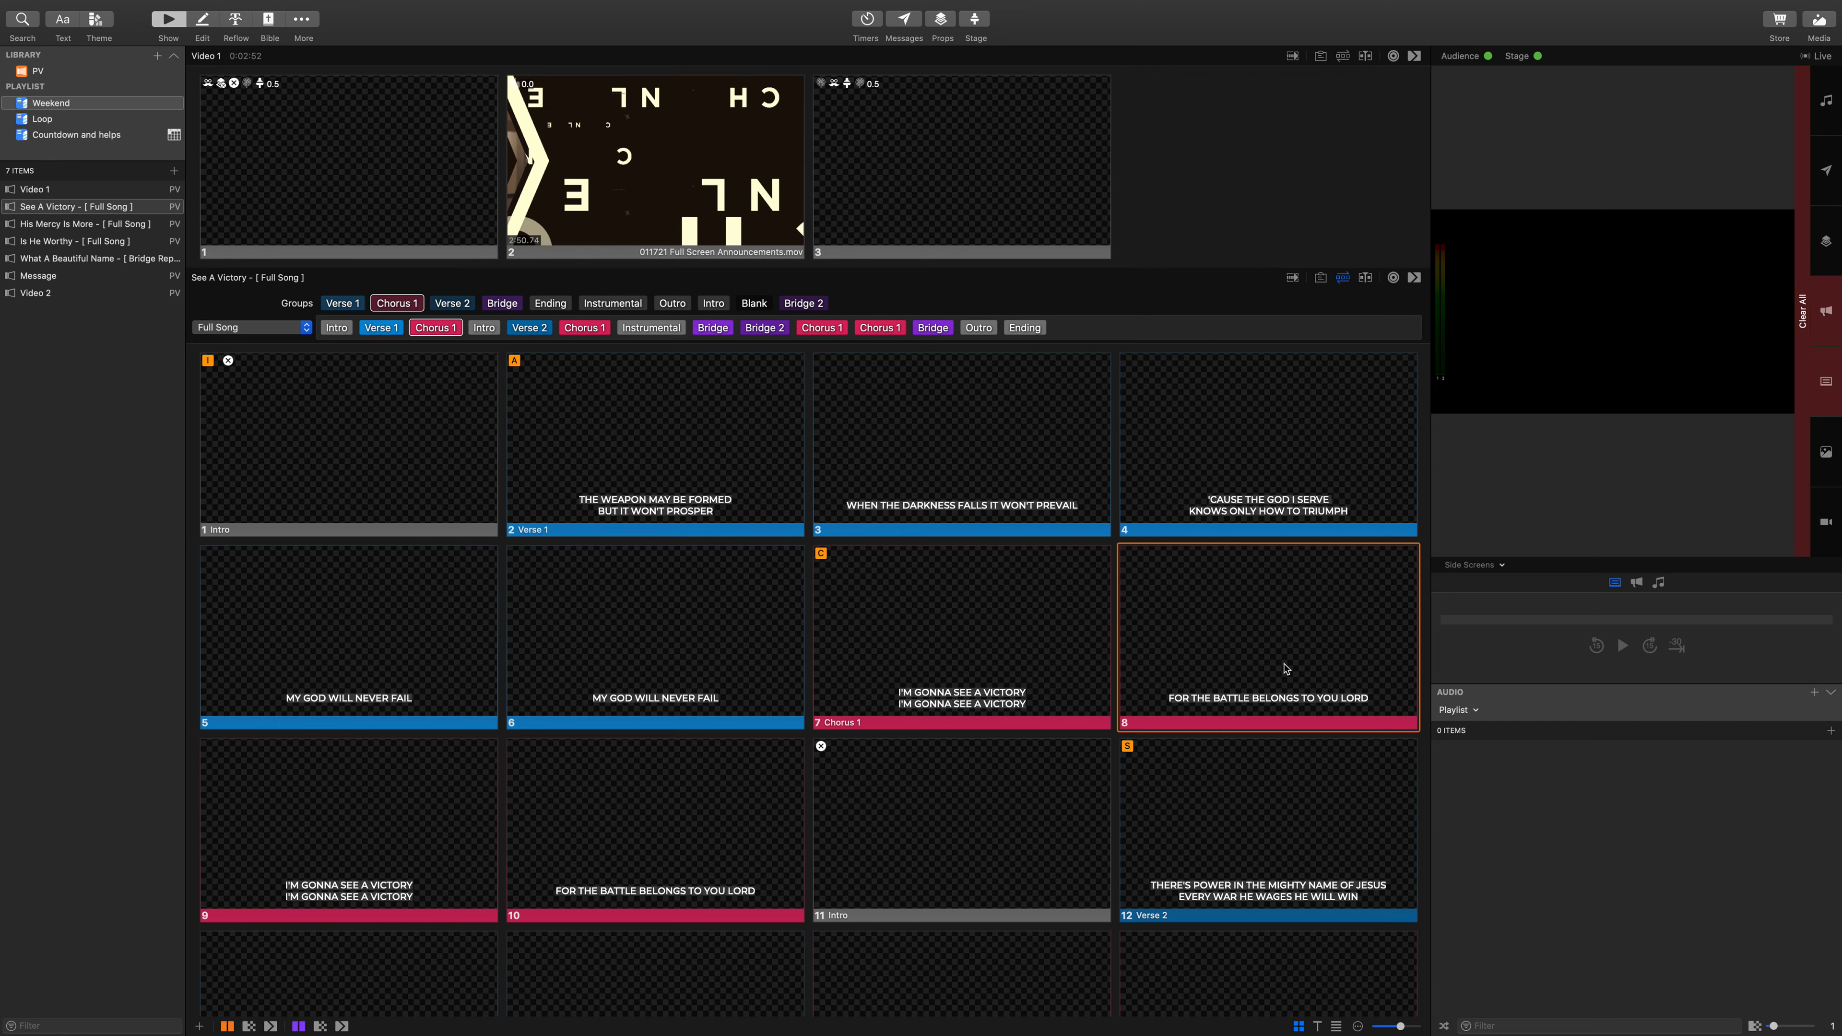
pyautogui.click(1277, 635)
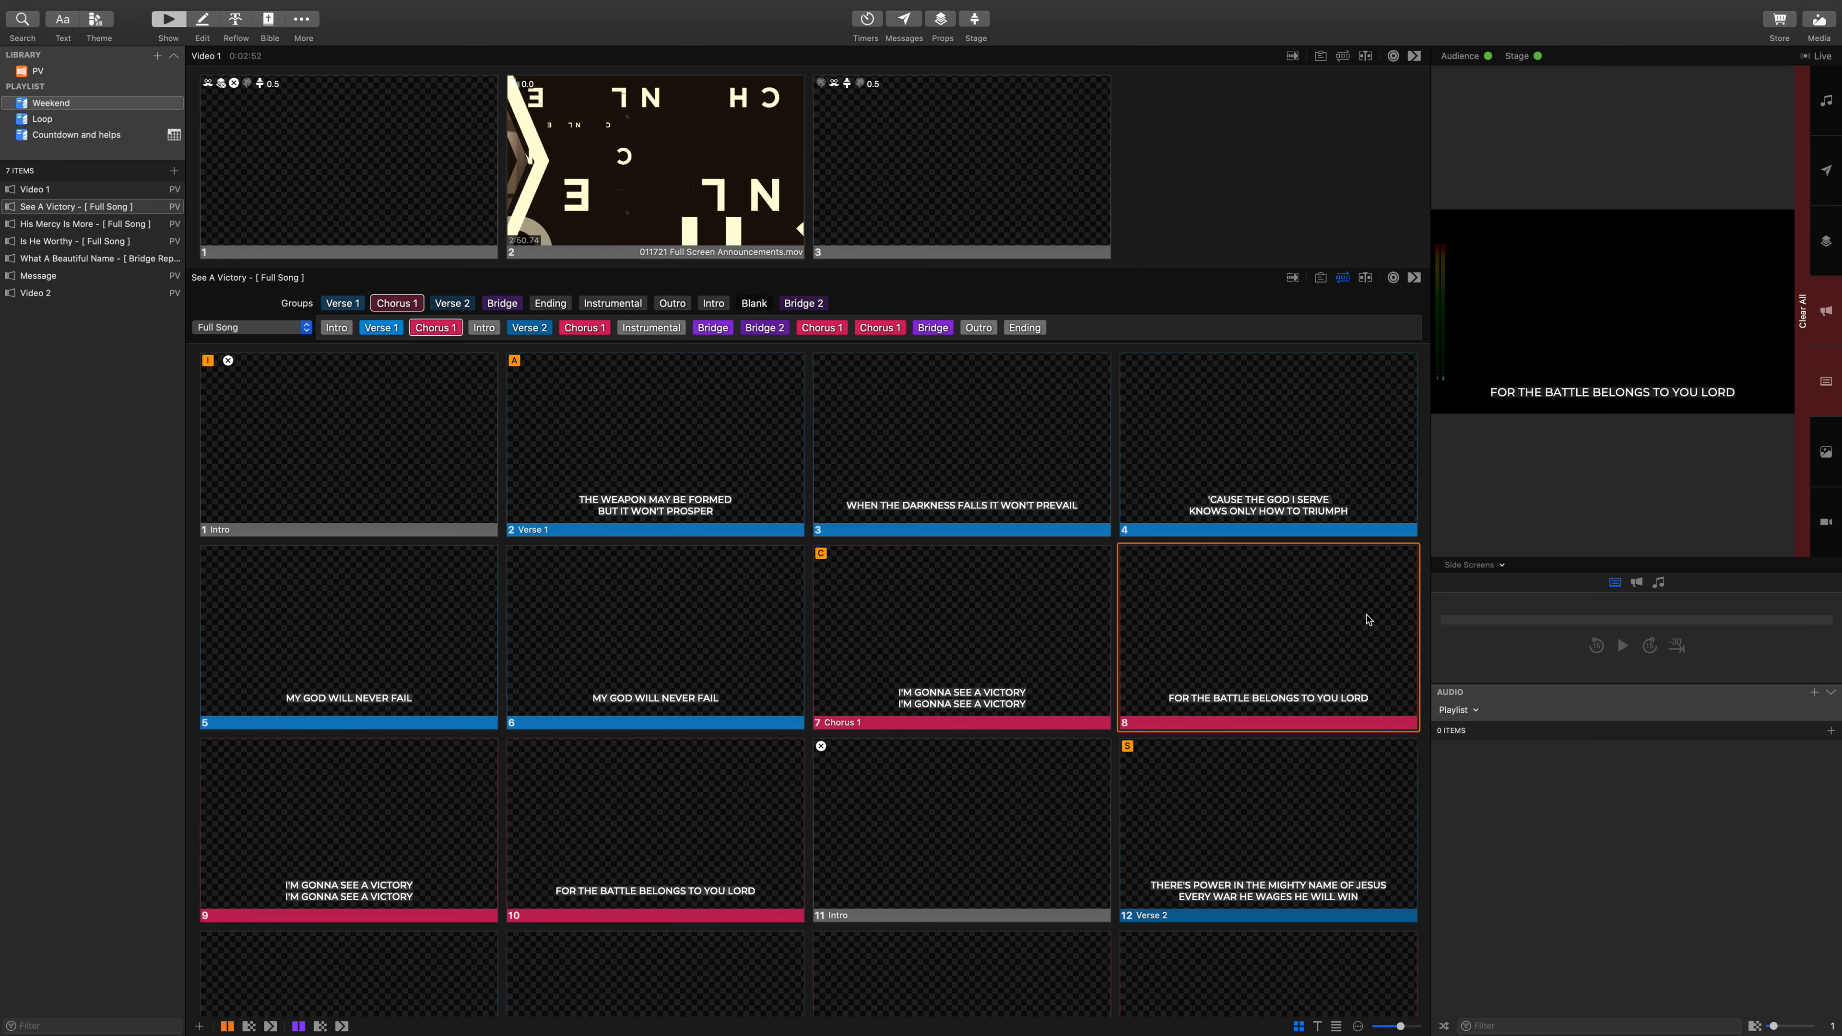
# Step: Preview the chorus lyric on the LED Strip, and return the preview to Side Screens
pyautogui.click(1481, 565)
pyautogui.click(1490, 614)
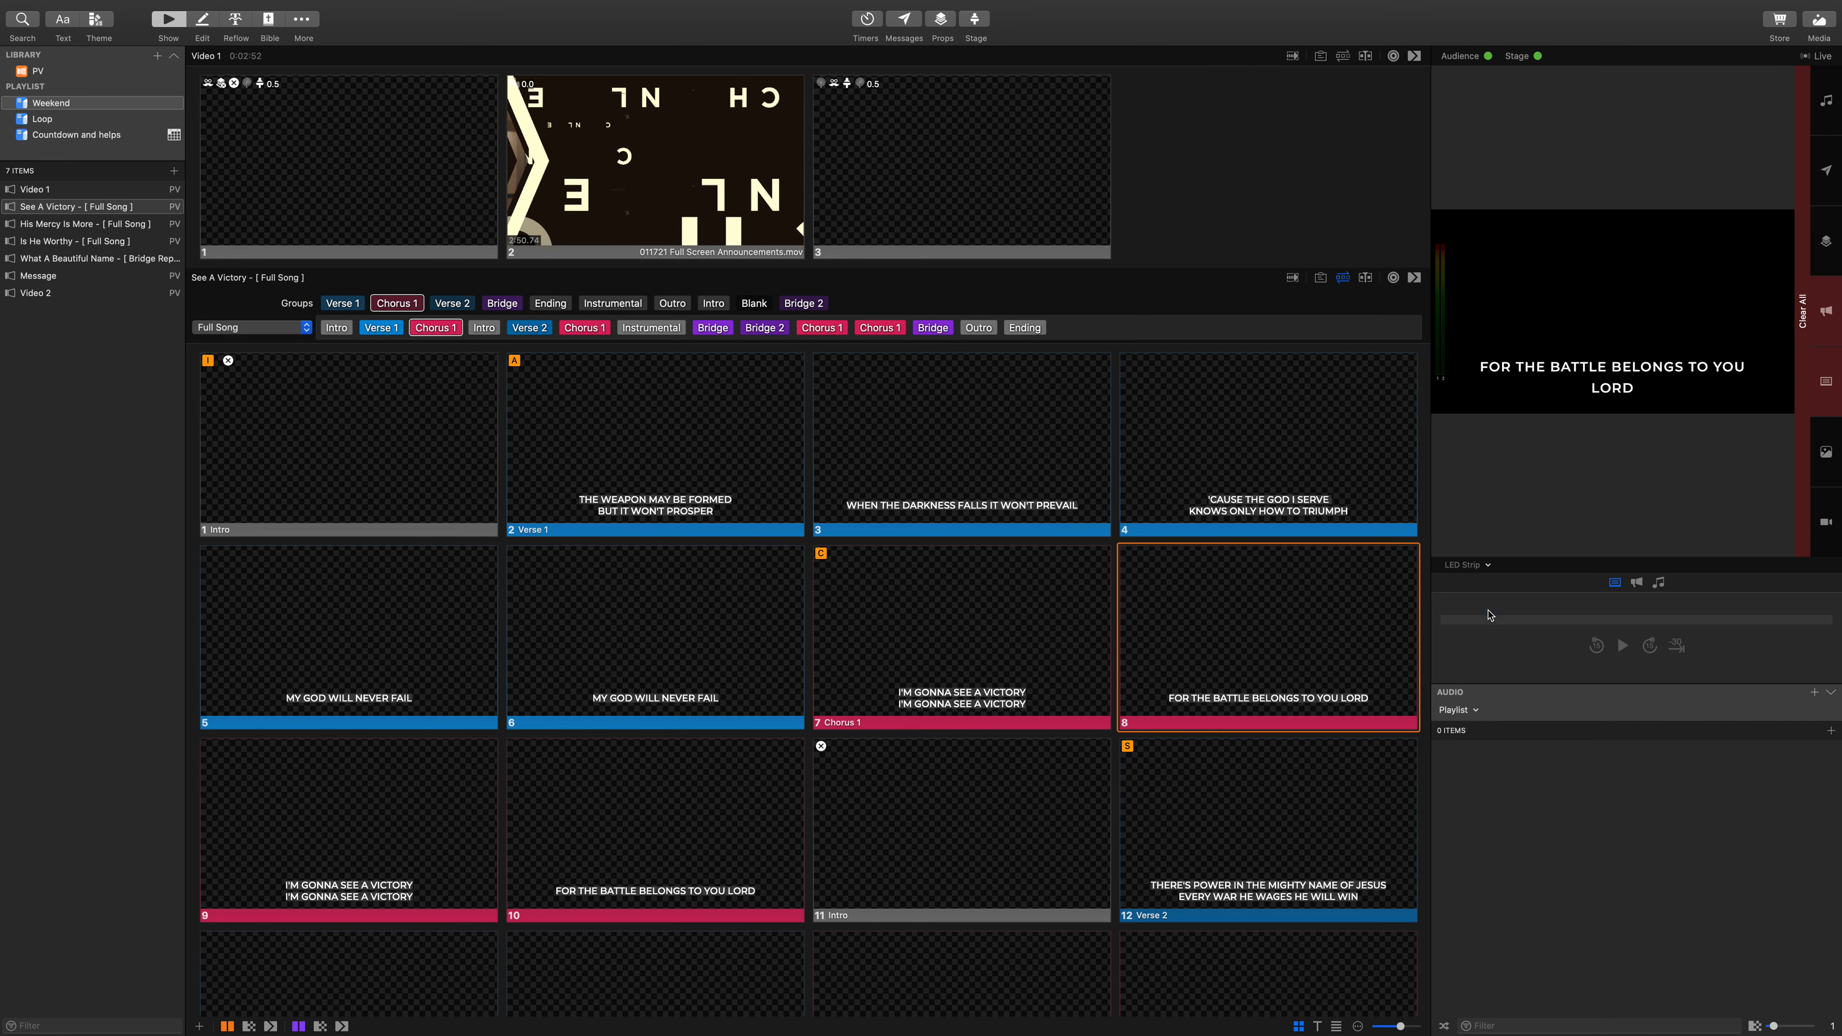
pyautogui.click(1486, 565)
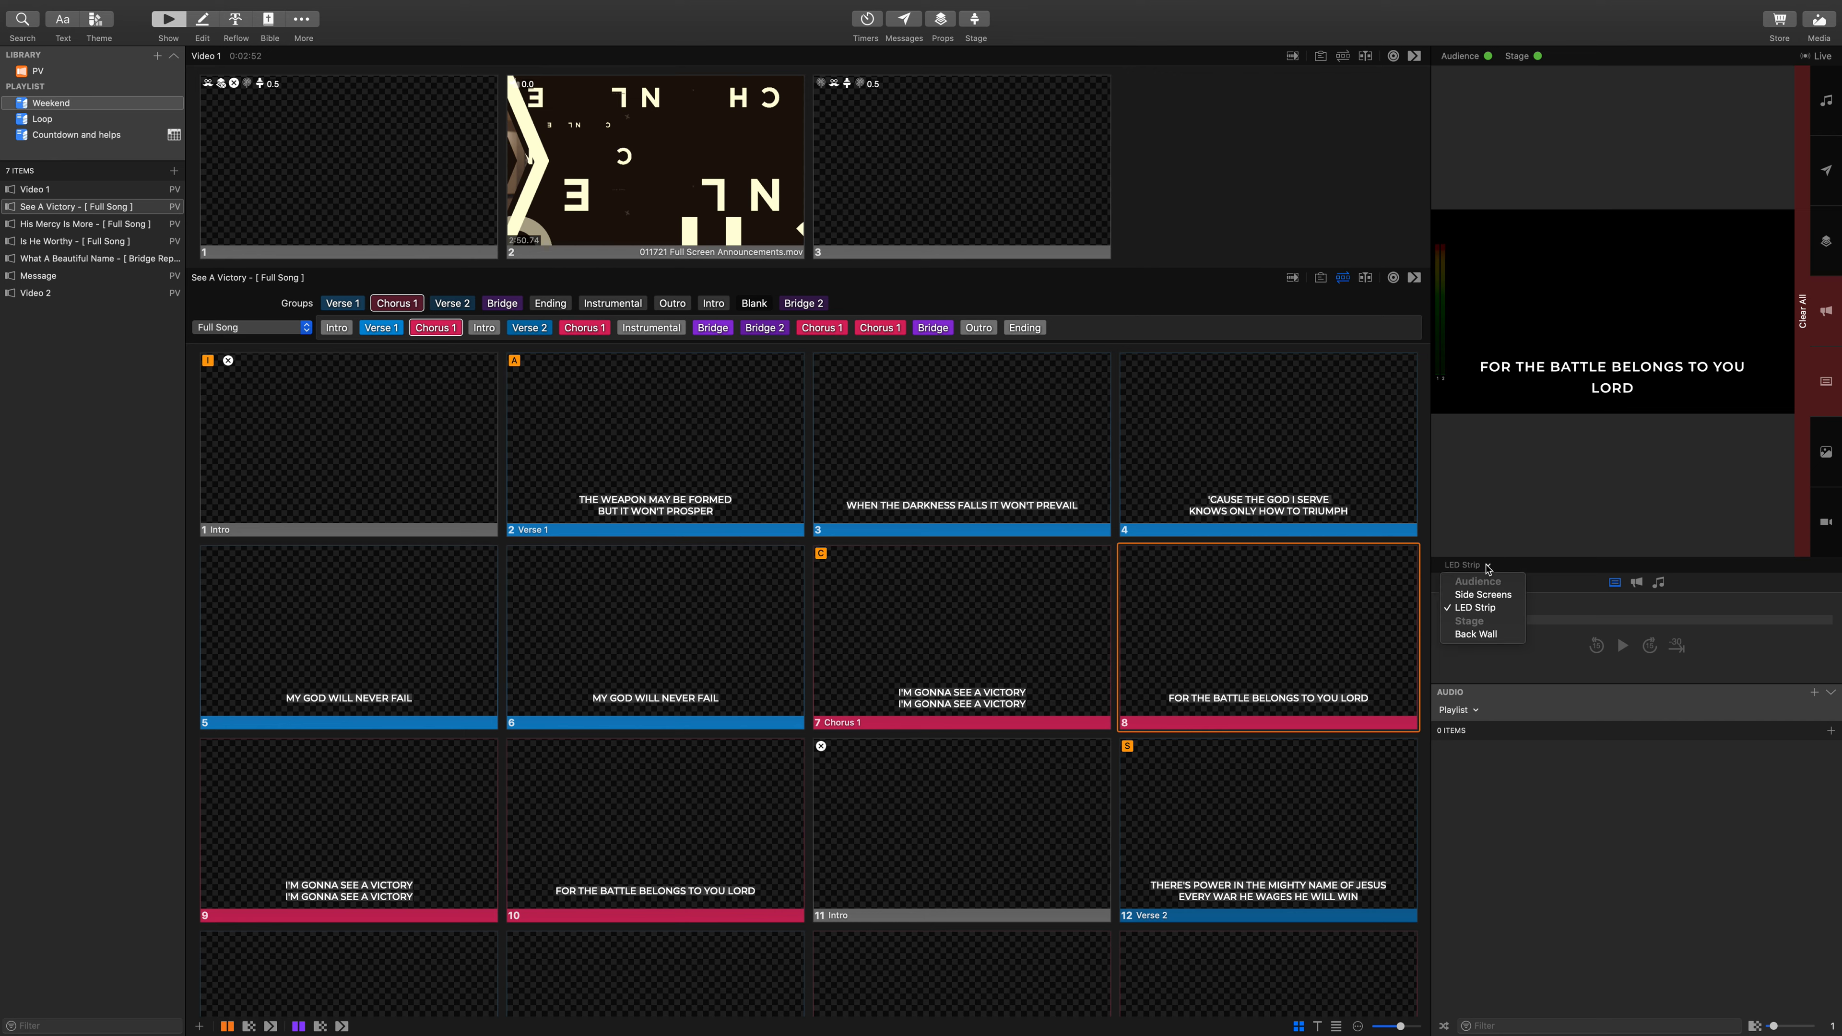
pyautogui.click(1483, 595)
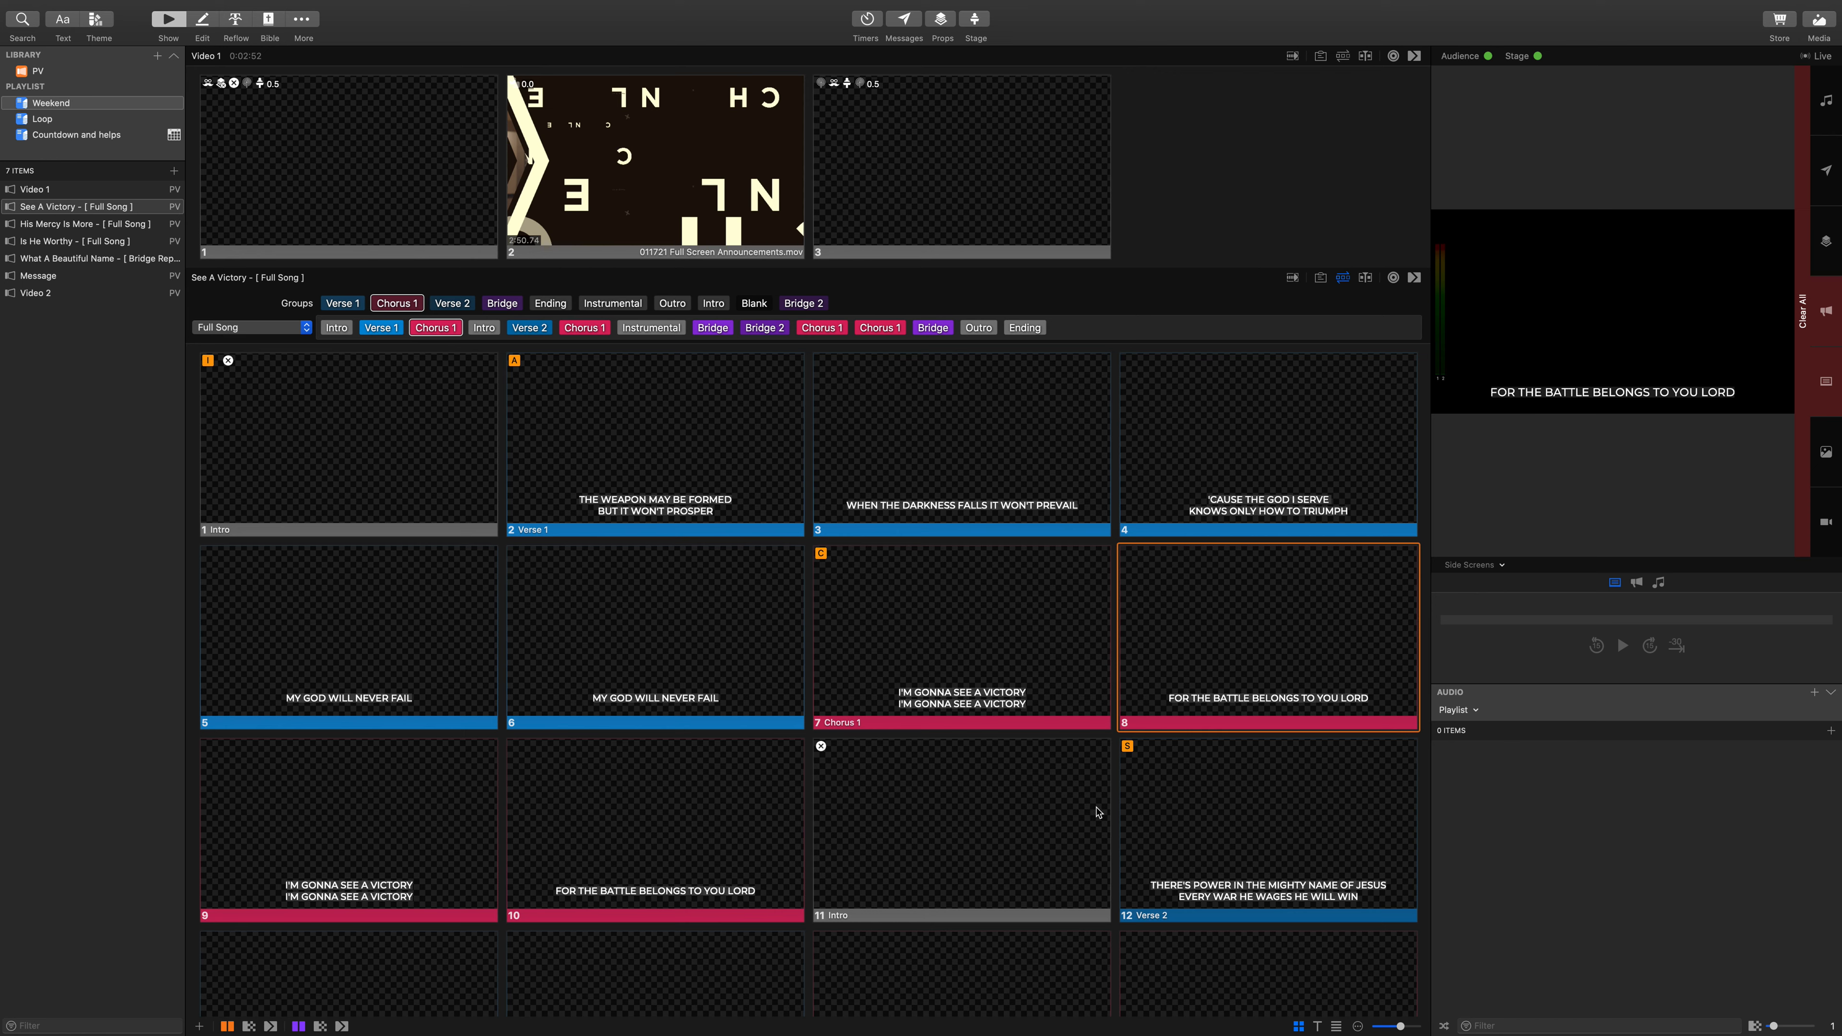
# Step: Trigger Intro slide 11 and Verse 2 slide 12 of See A Victory, and return to Chorus 1 slide 8
pyautogui.click(962, 860)
pyautogui.click(1193, 852)
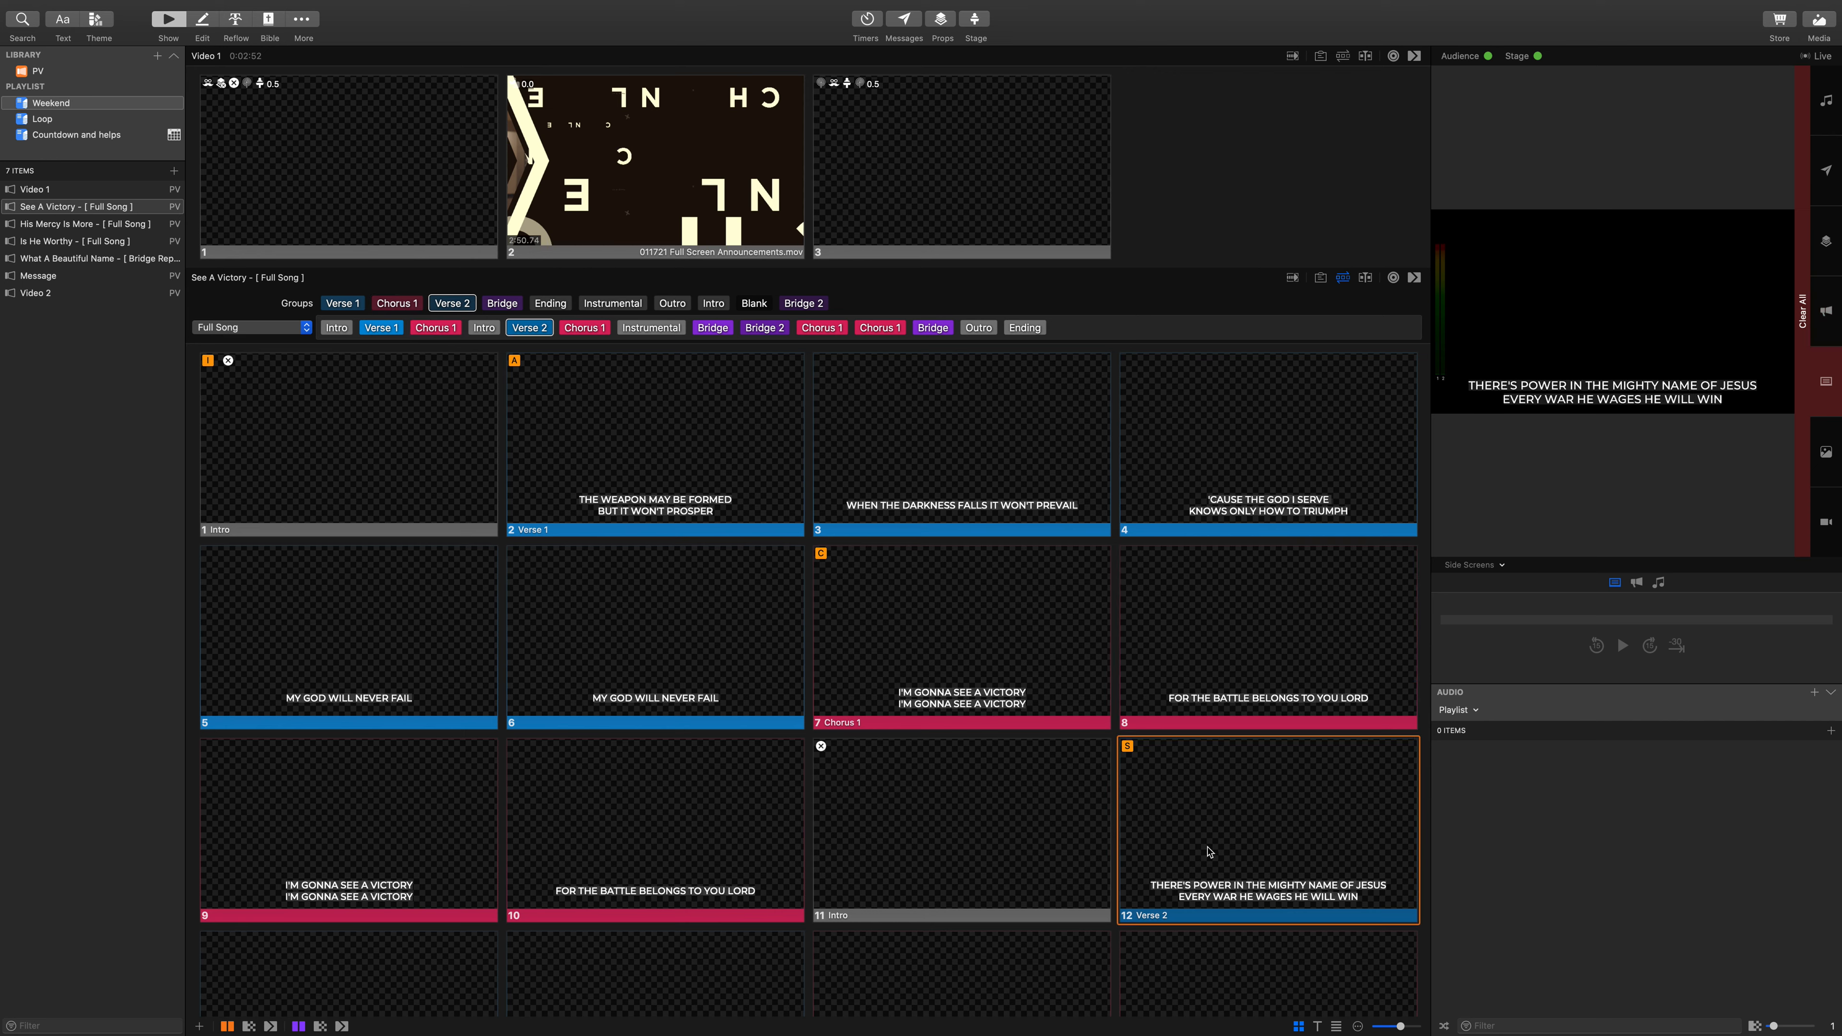
pyautogui.click(1227, 702)
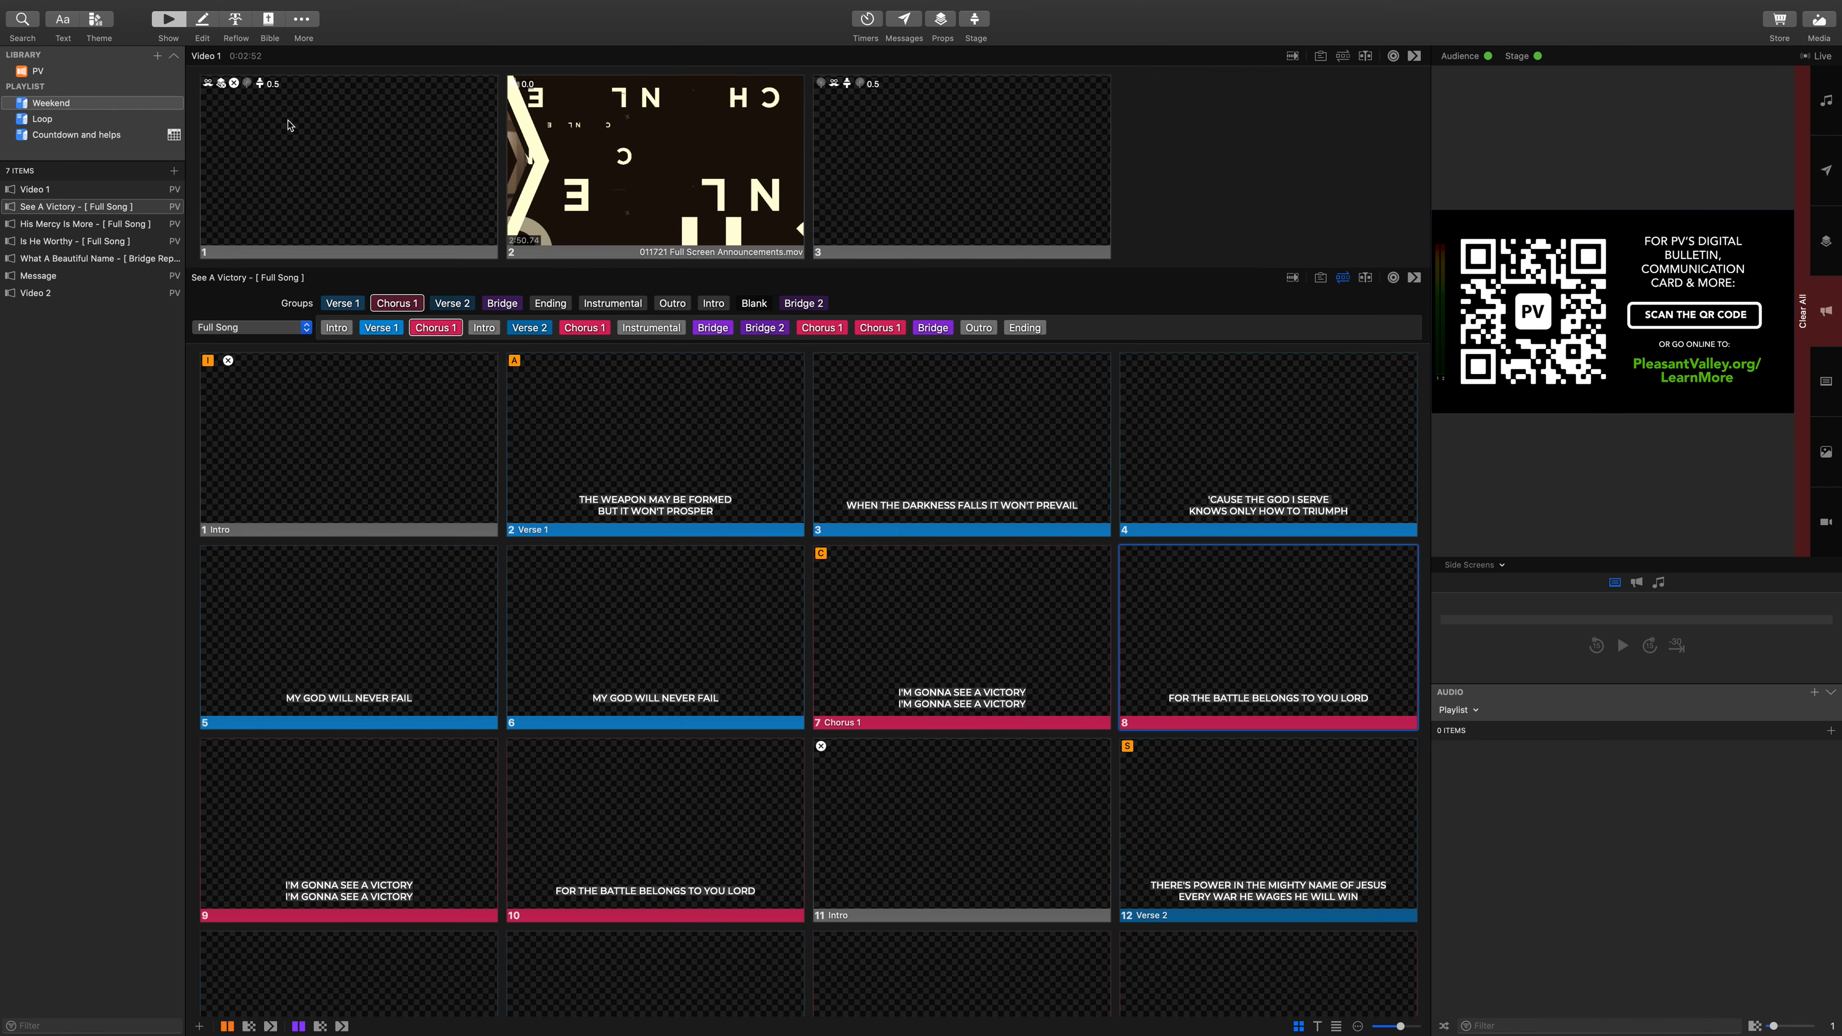
# Step: Turn the Audience output on and the Stage output off
pyautogui.moveTo(939, 1031)
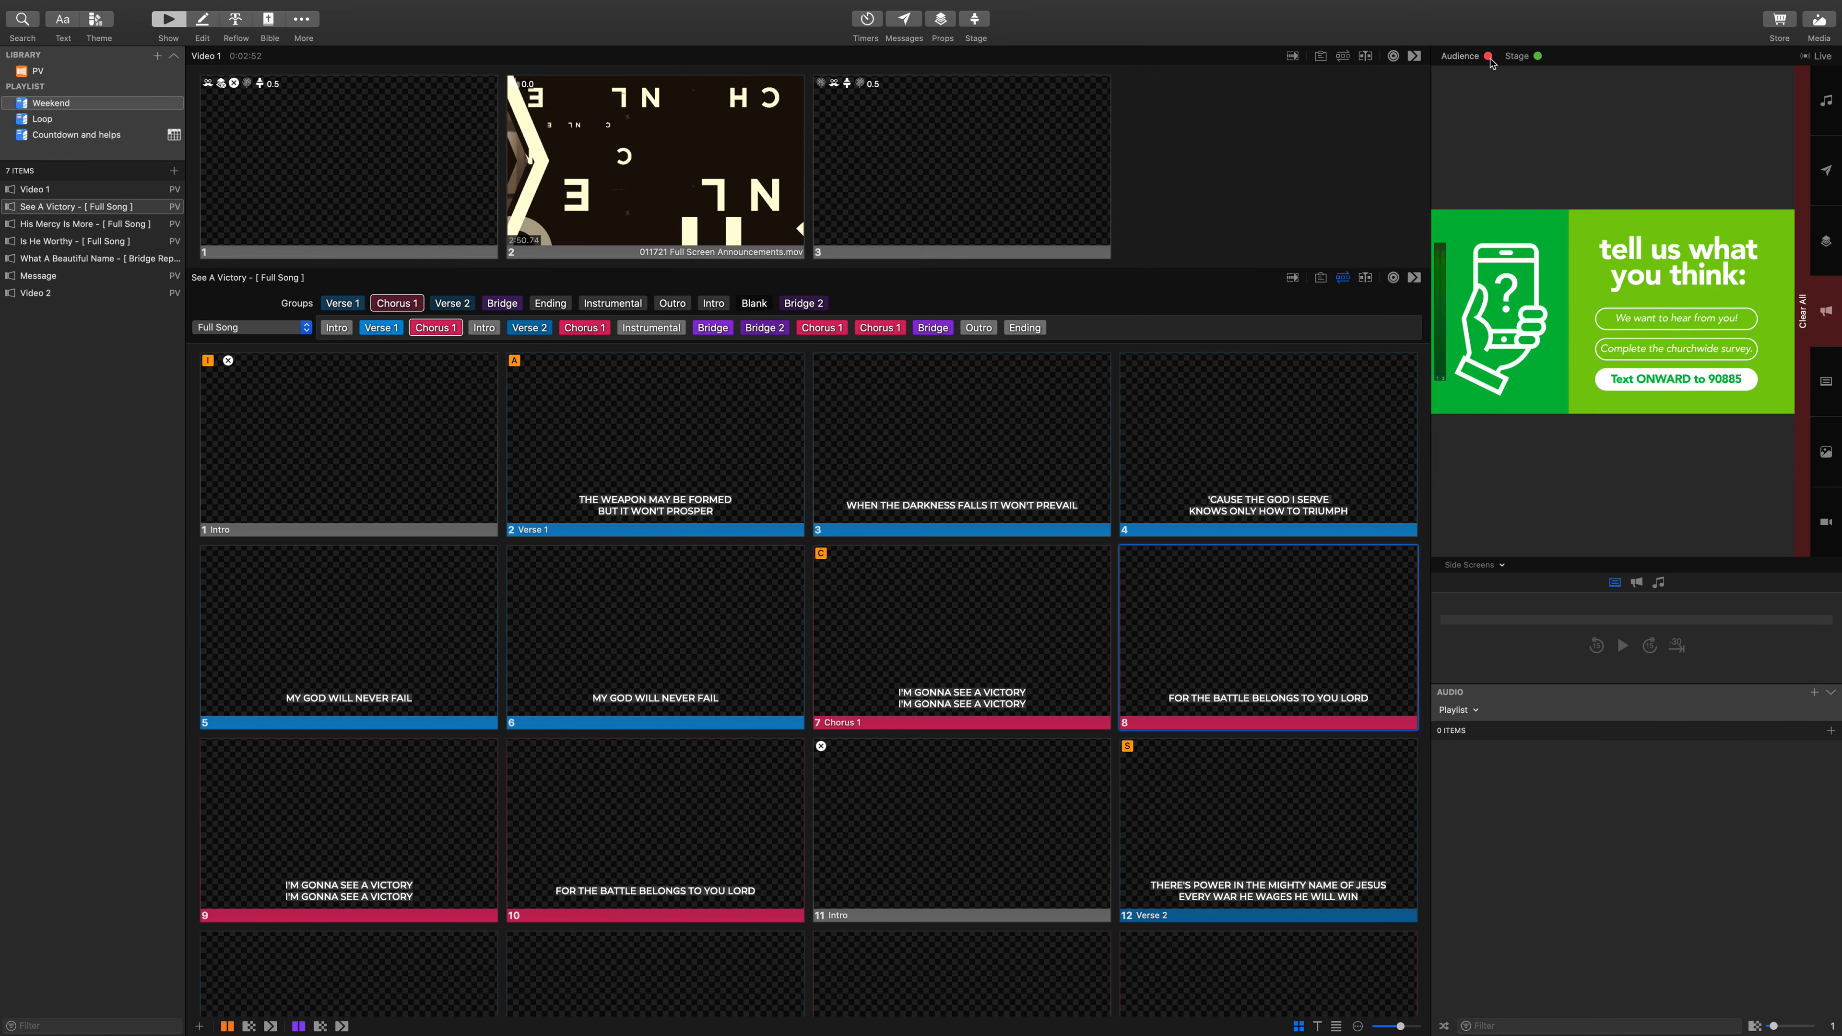
pyautogui.click(1489, 57)
pyautogui.click(1539, 56)
# Step: Preview the Back Wall stage screen and turn the Stage output back on
pyautogui.click(1493, 566)
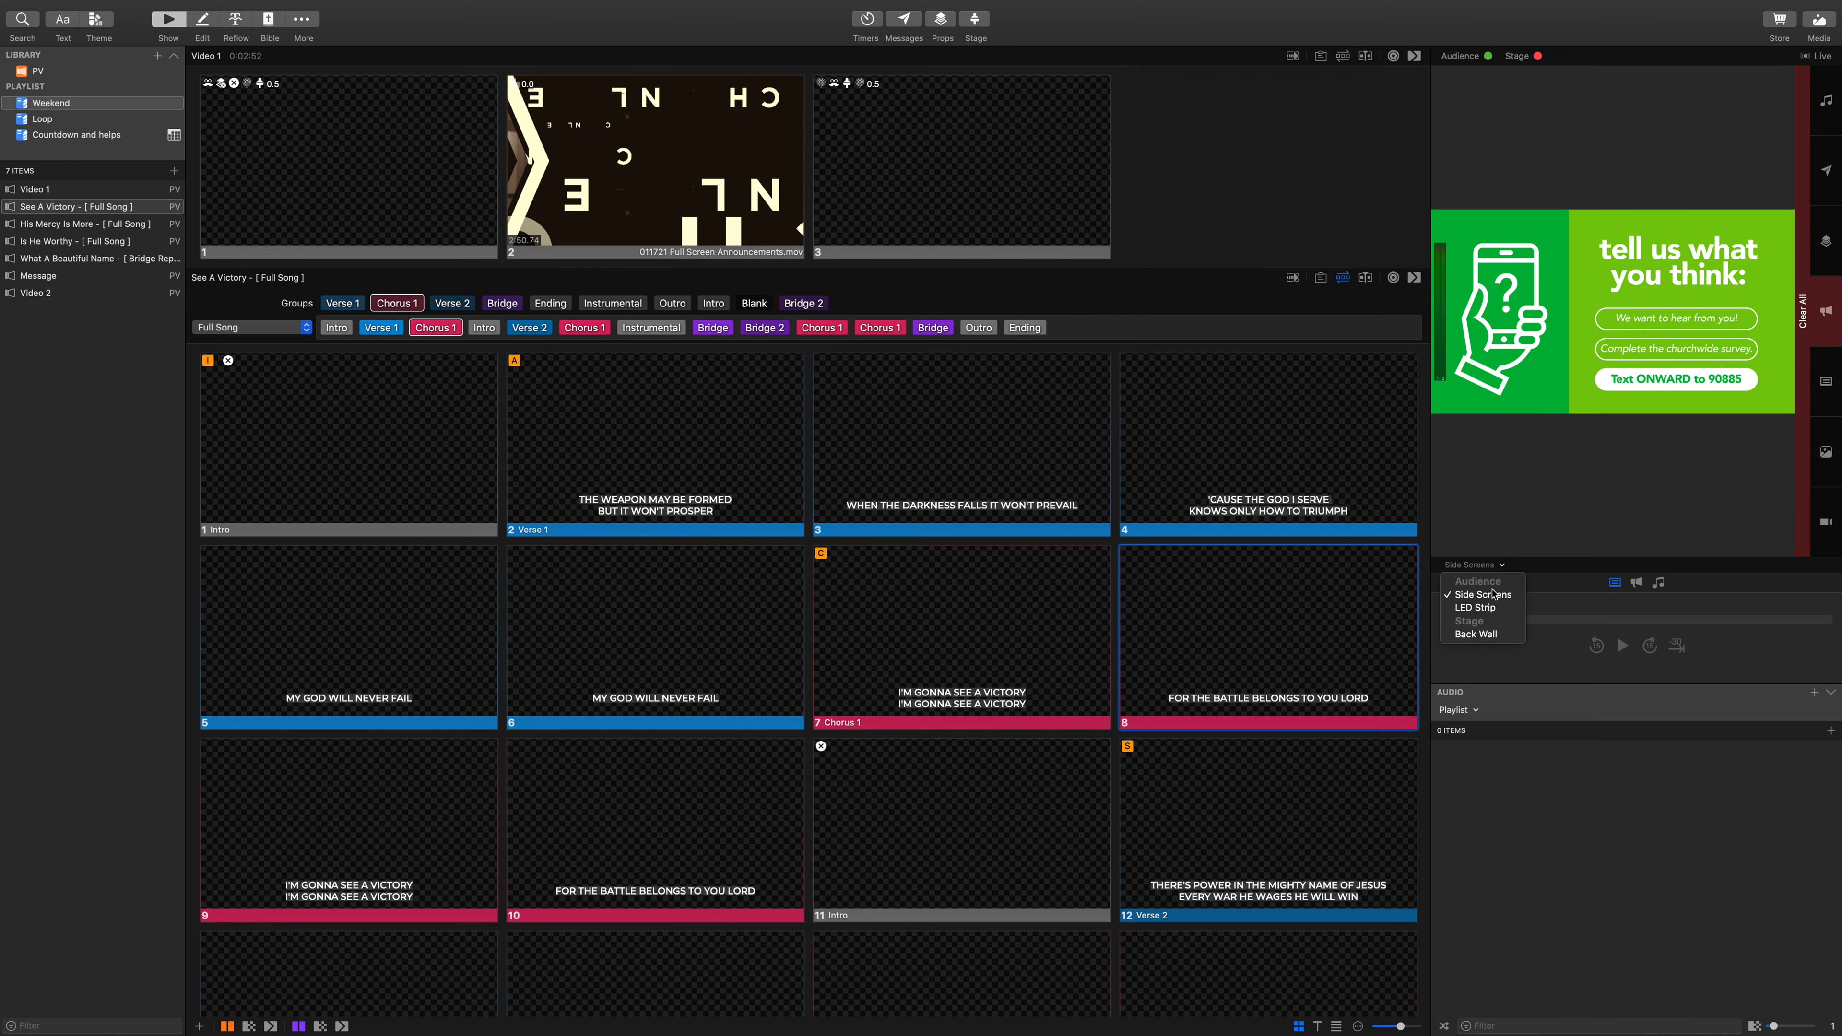
pyautogui.click(1478, 634)
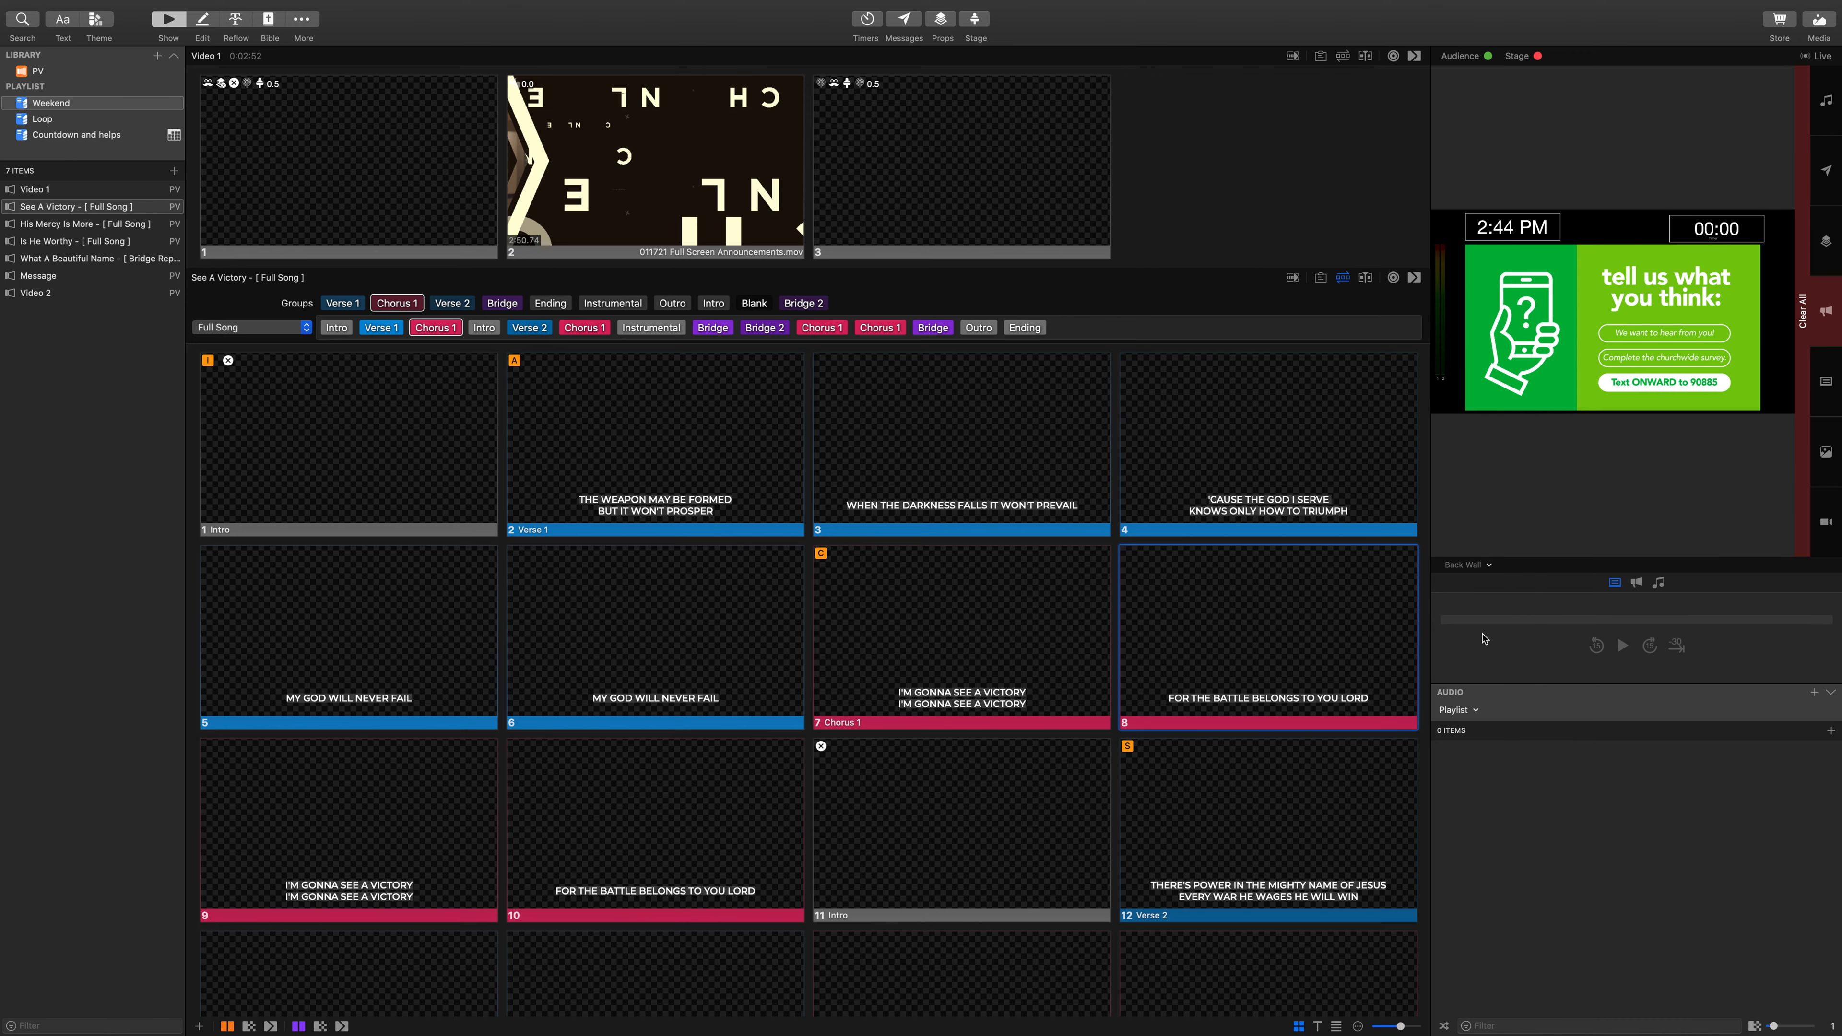
pyautogui.click(1539, 56)
# Step: Check the announcements in the LED Strip preview, and set the preview back to Side Screens
pyautogui.click(1471, 565)
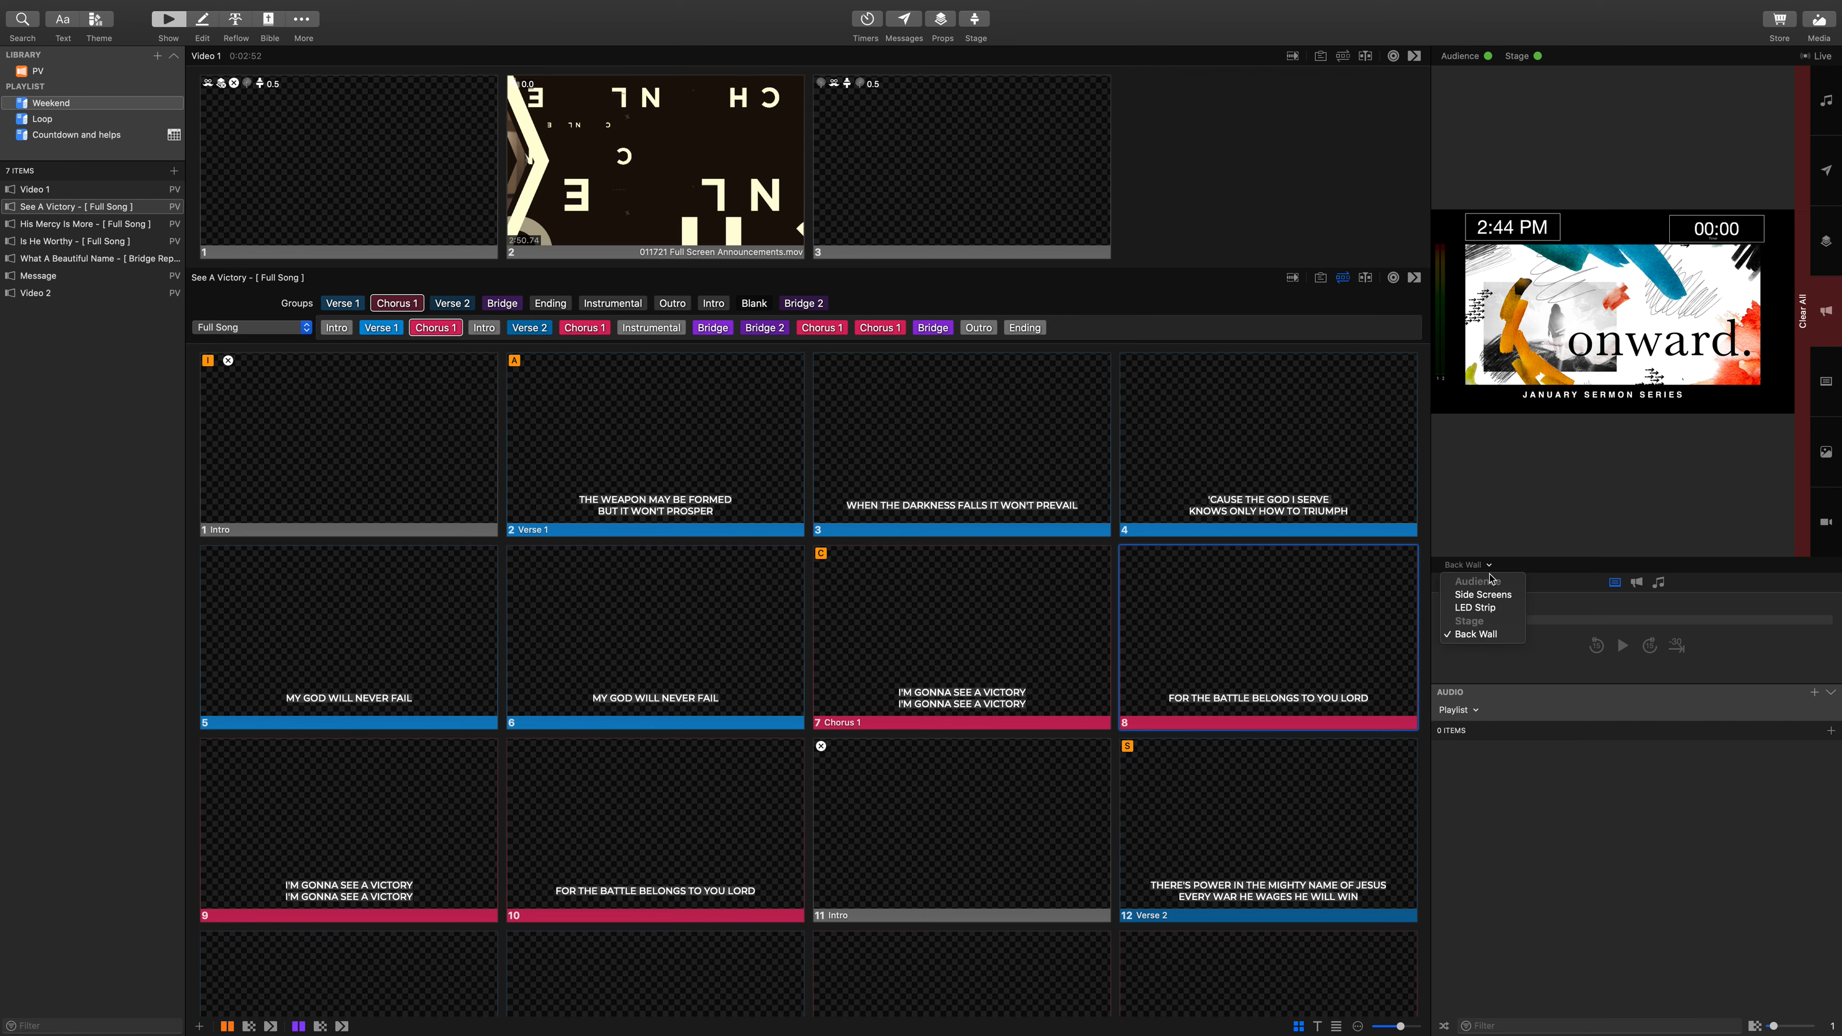
pyautogui.click(1486, 602)
pyautogui.click(1484, 569)
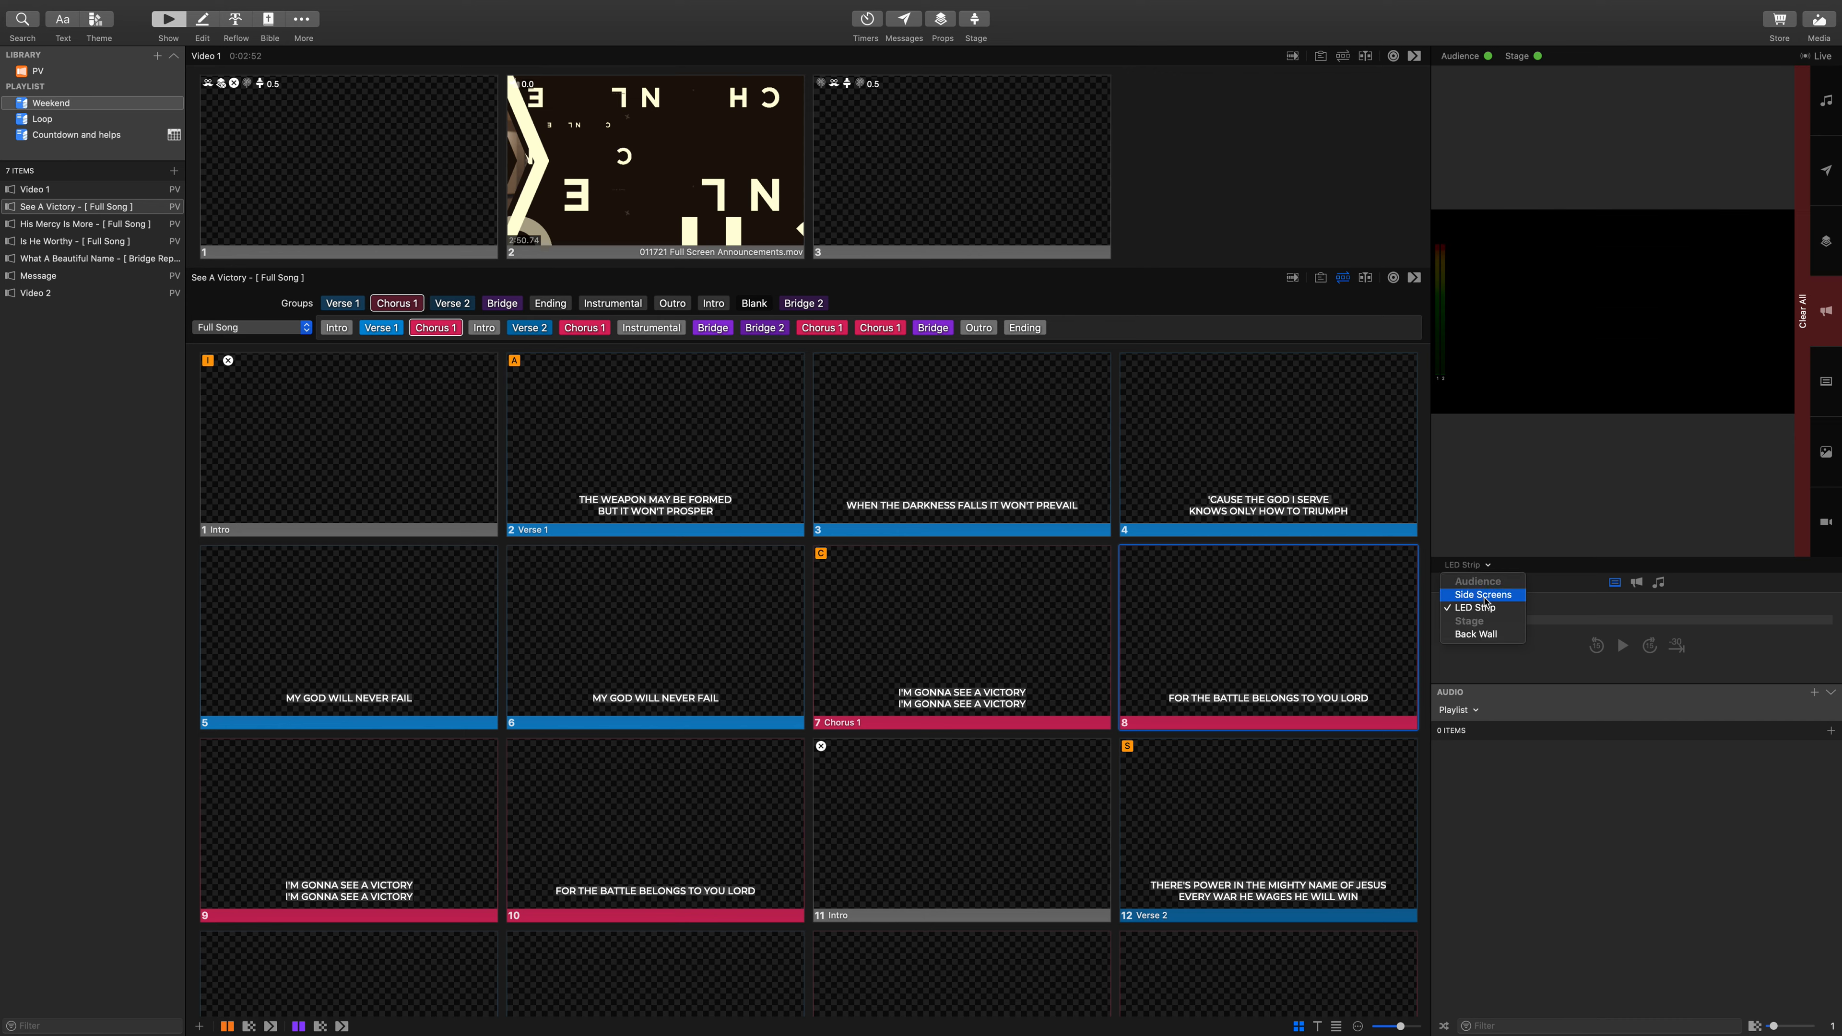
pyautogui.click(1485, 602)
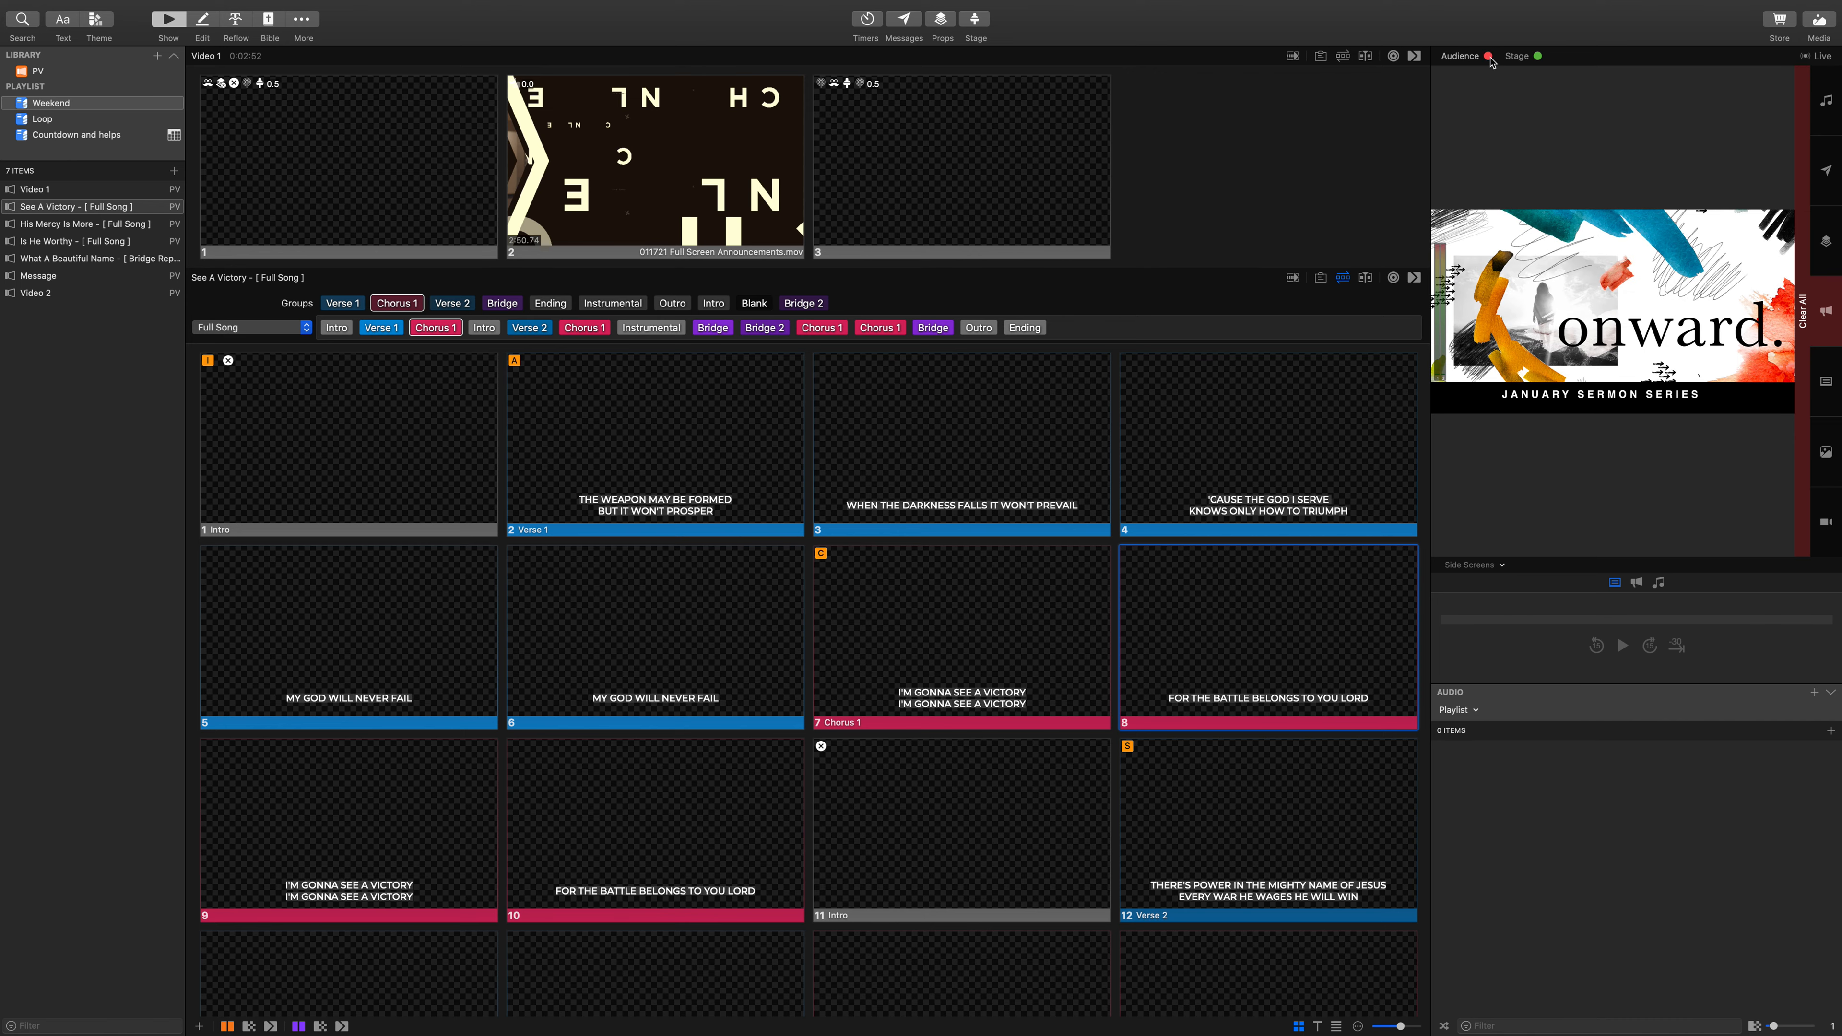